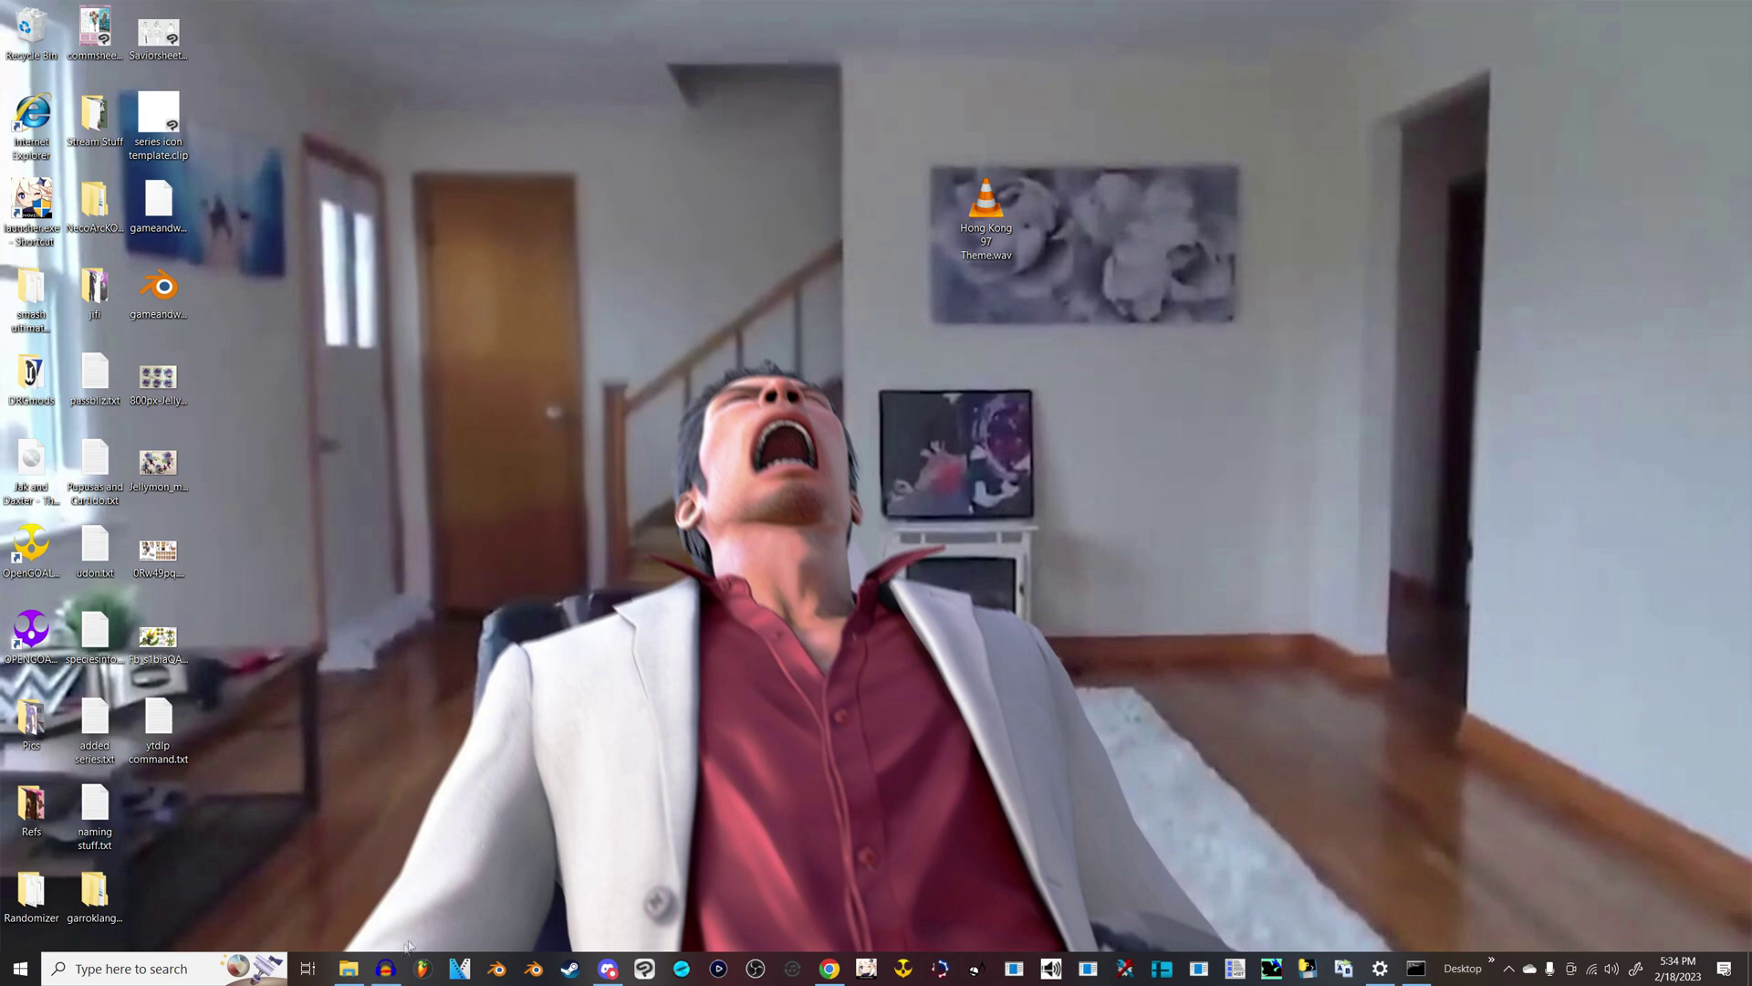
Step: Switch to Audacity, play the Hong Kong 97 Theme track as a loop, and close the project without saving
click(384, 970)
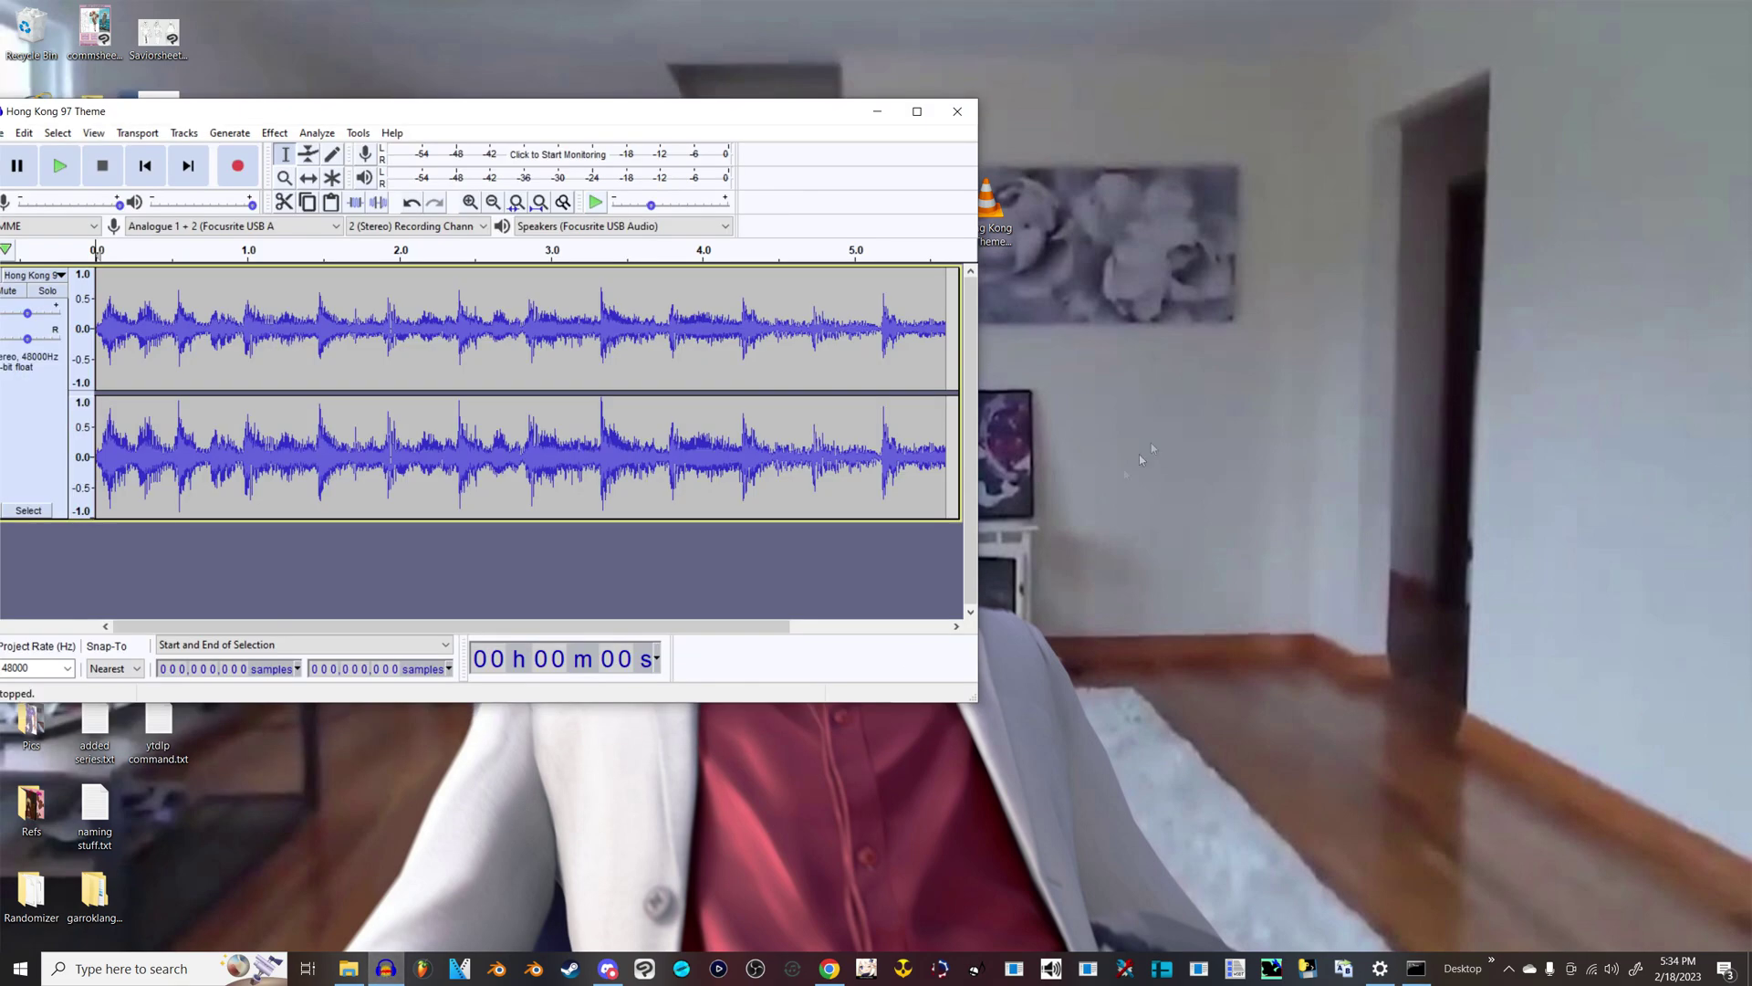
drag(723, 114, 991, 123)
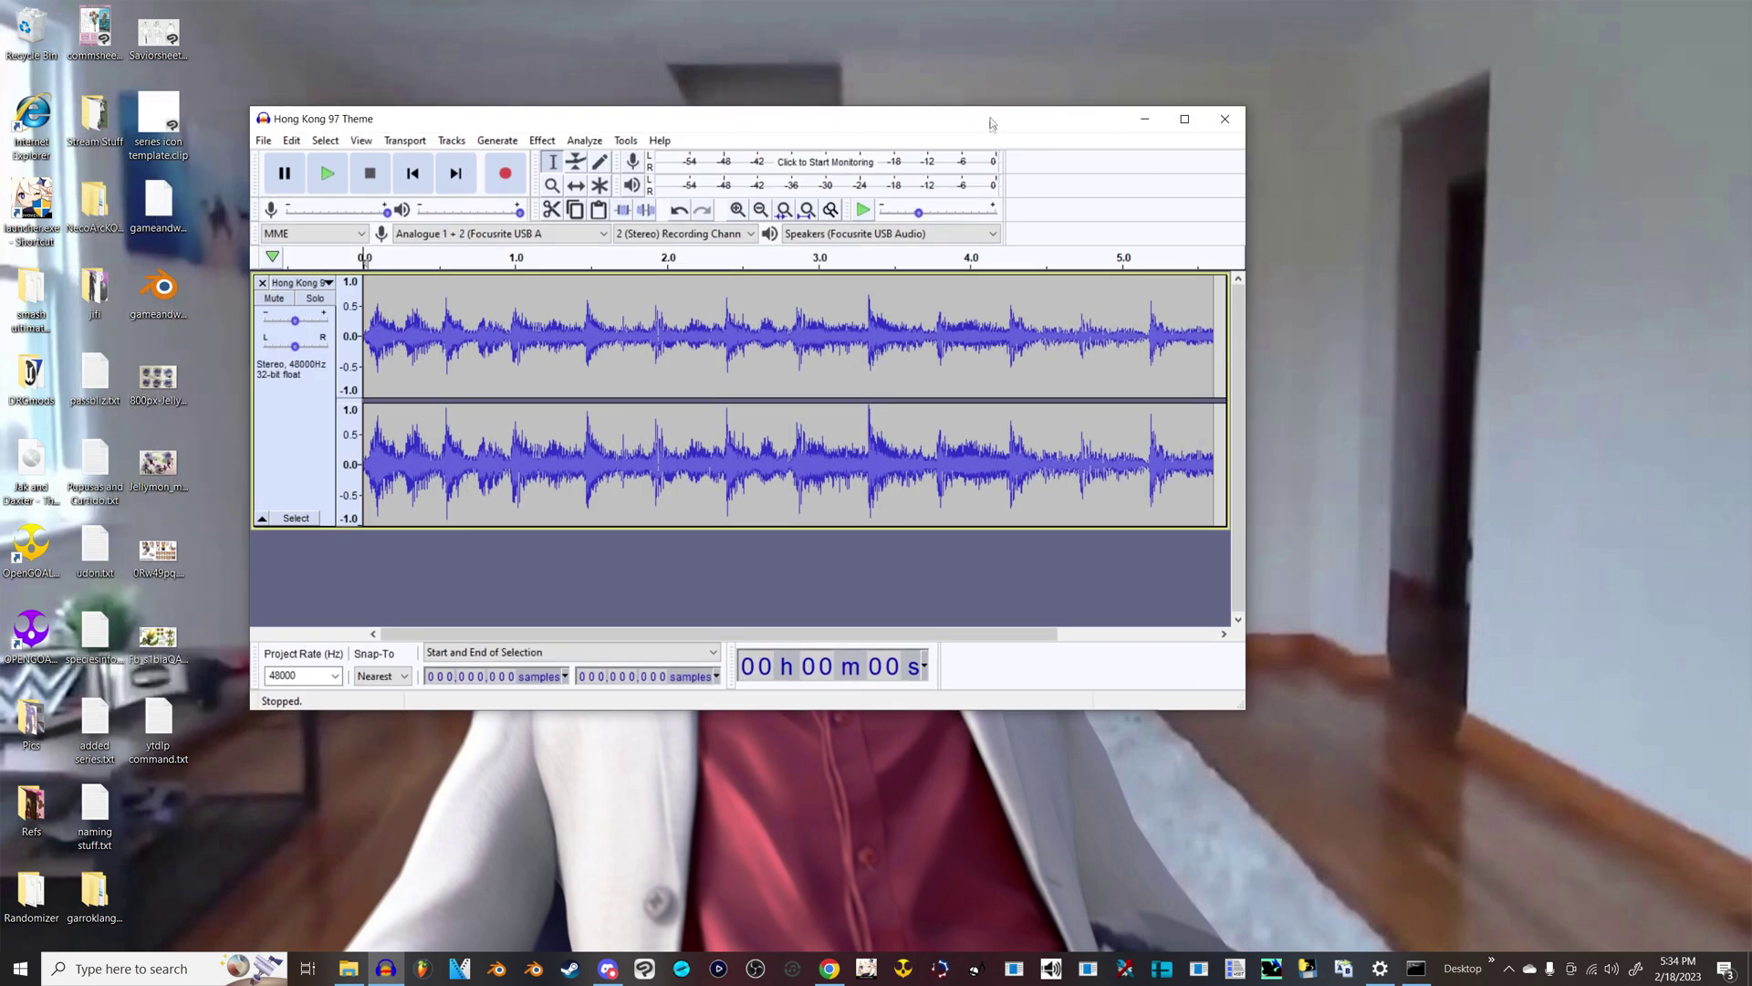
key(ctrl+3)
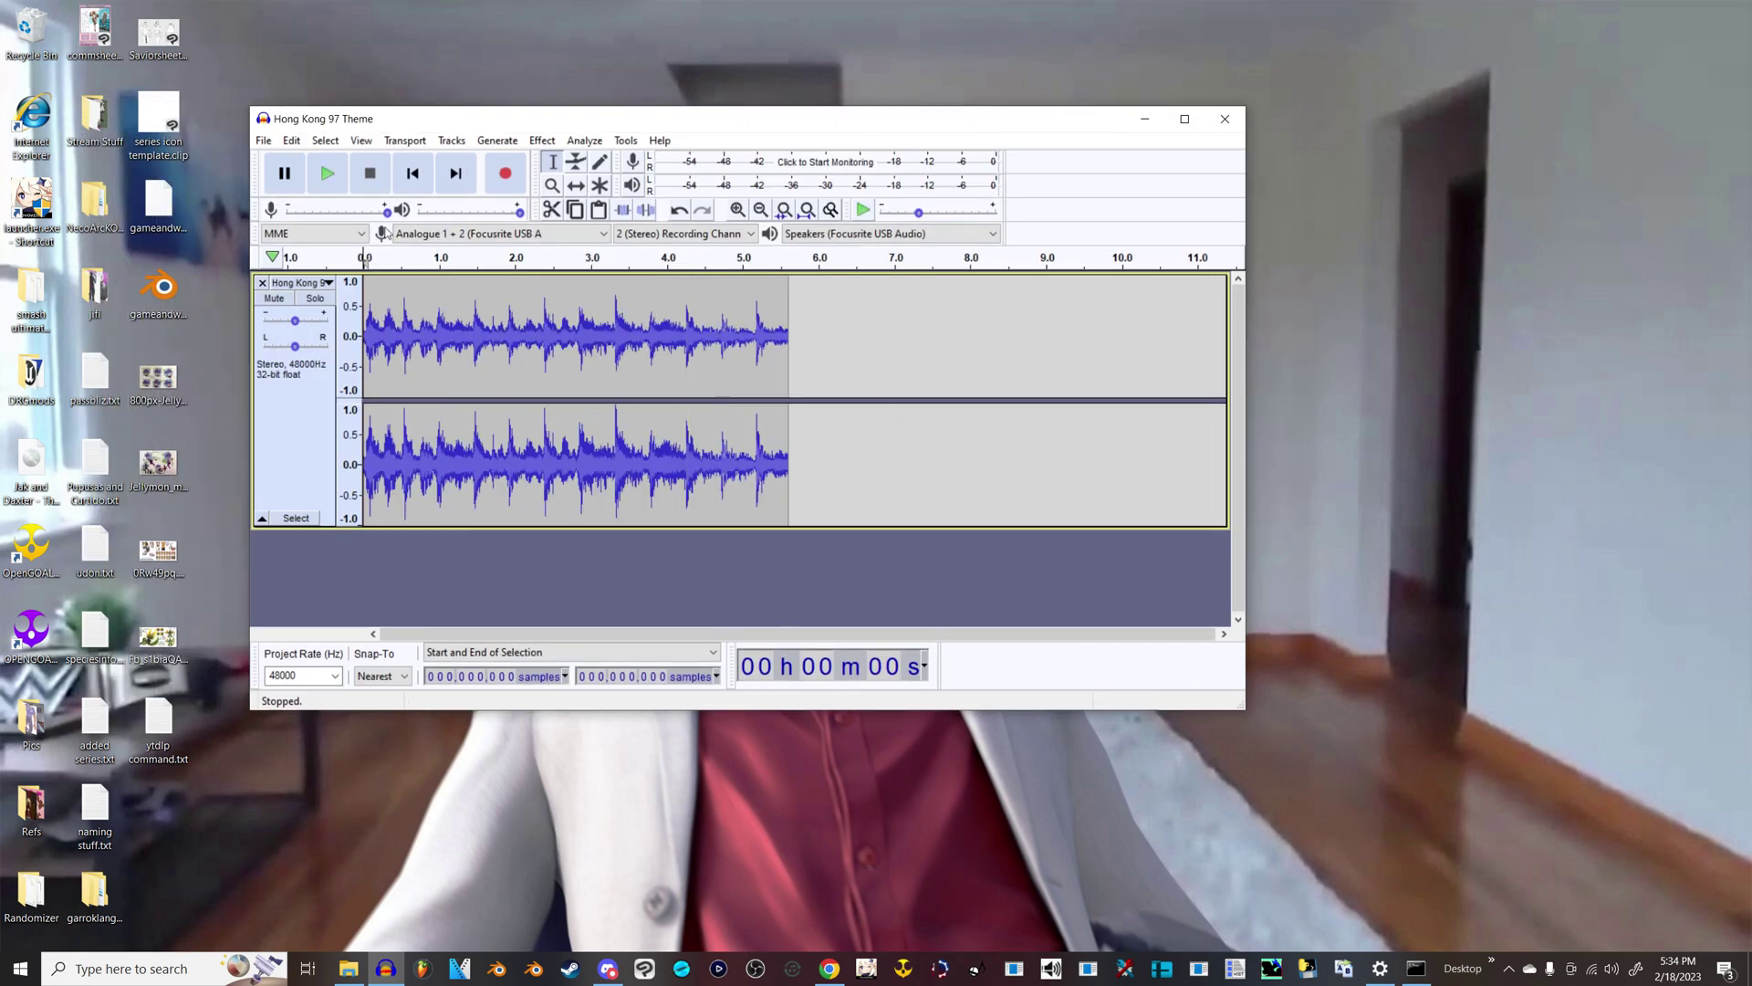
shift+click(327, 173)
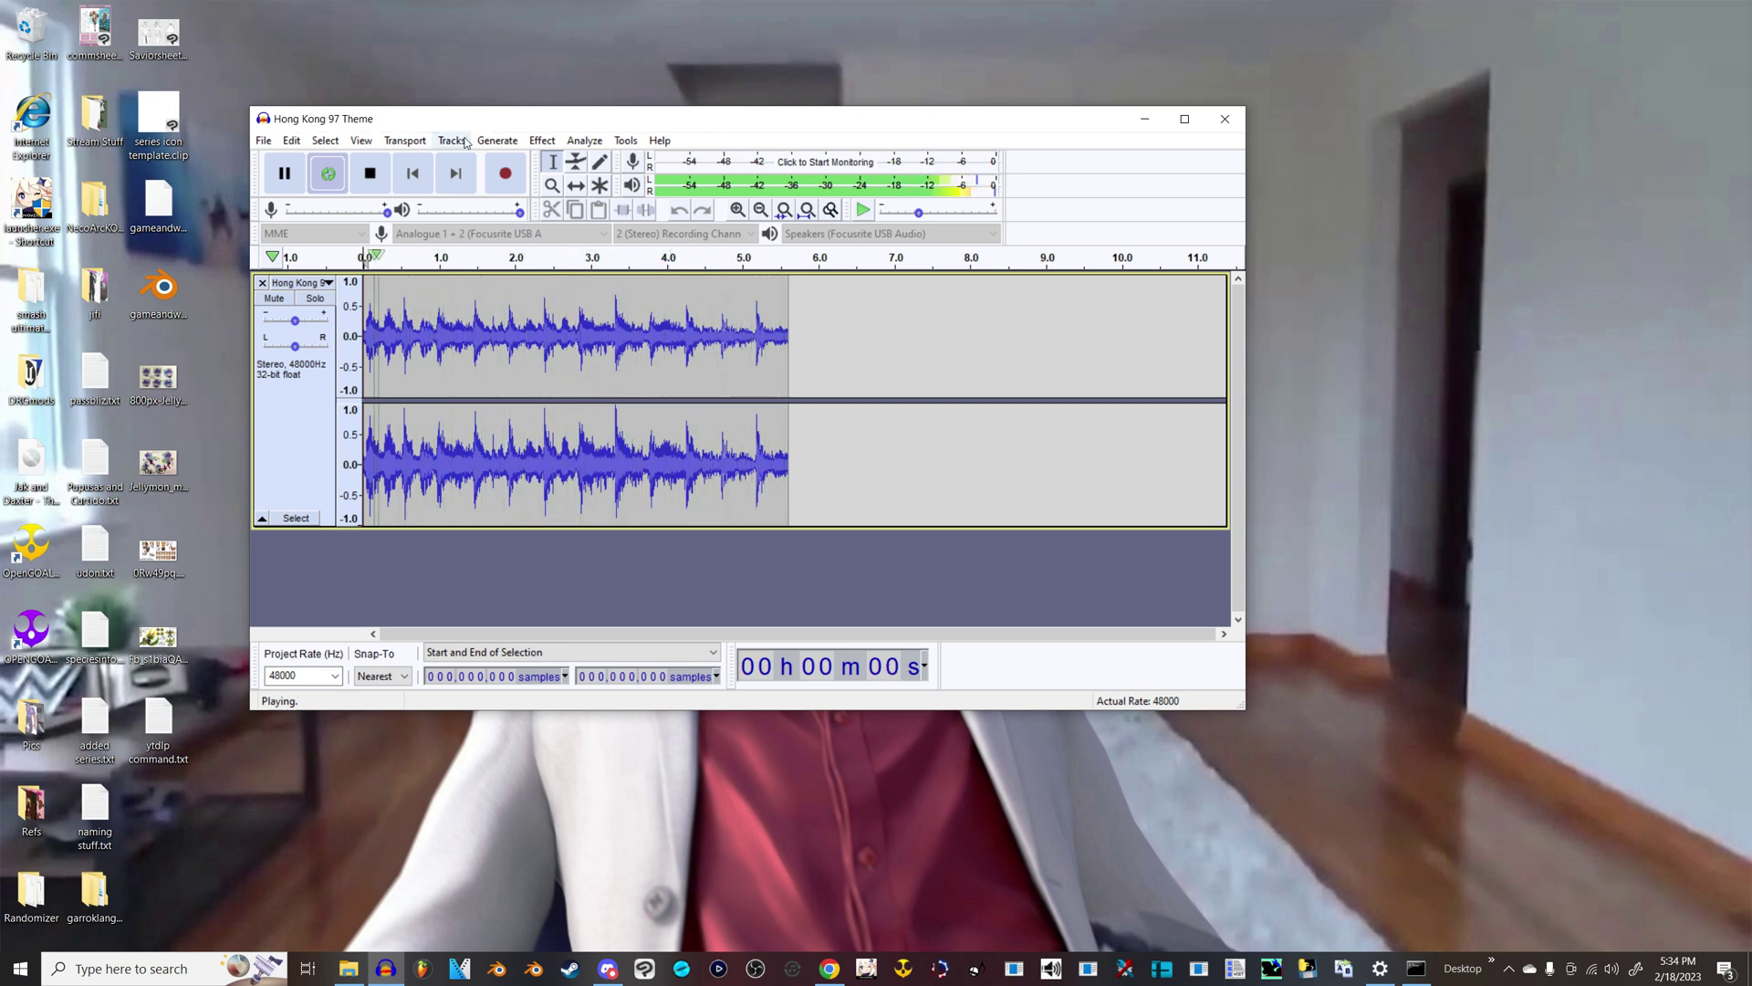
click(370, 175)
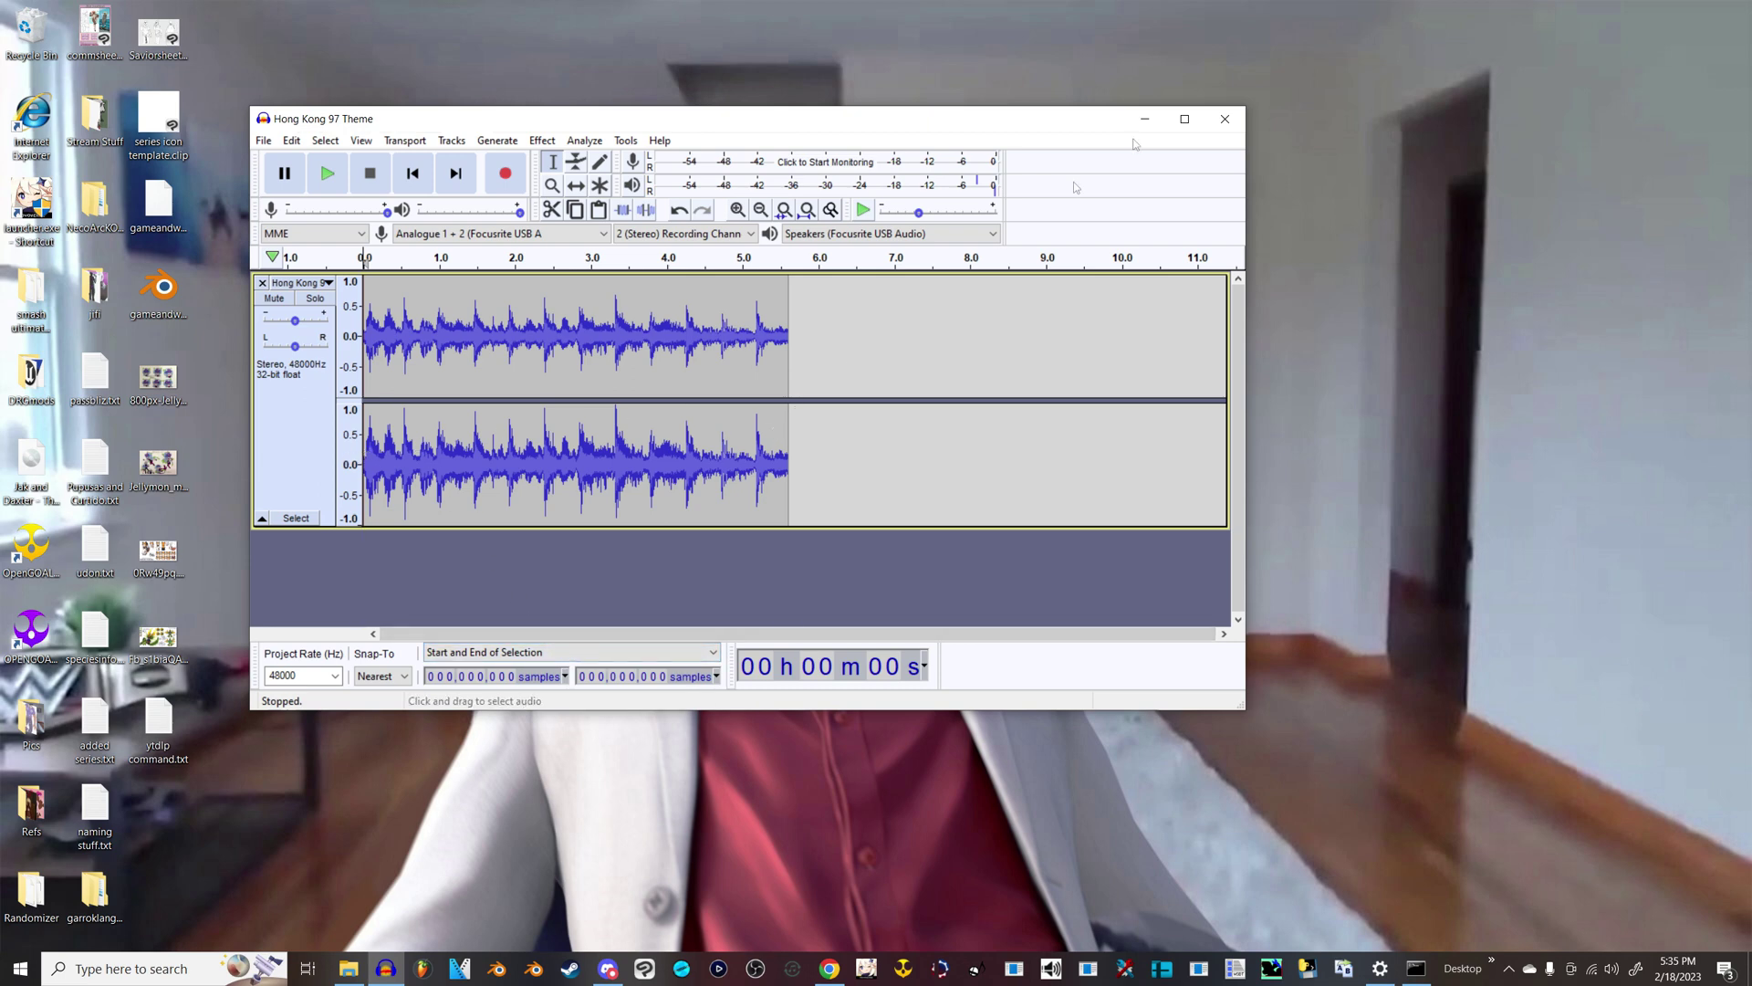
click(1241, 122)
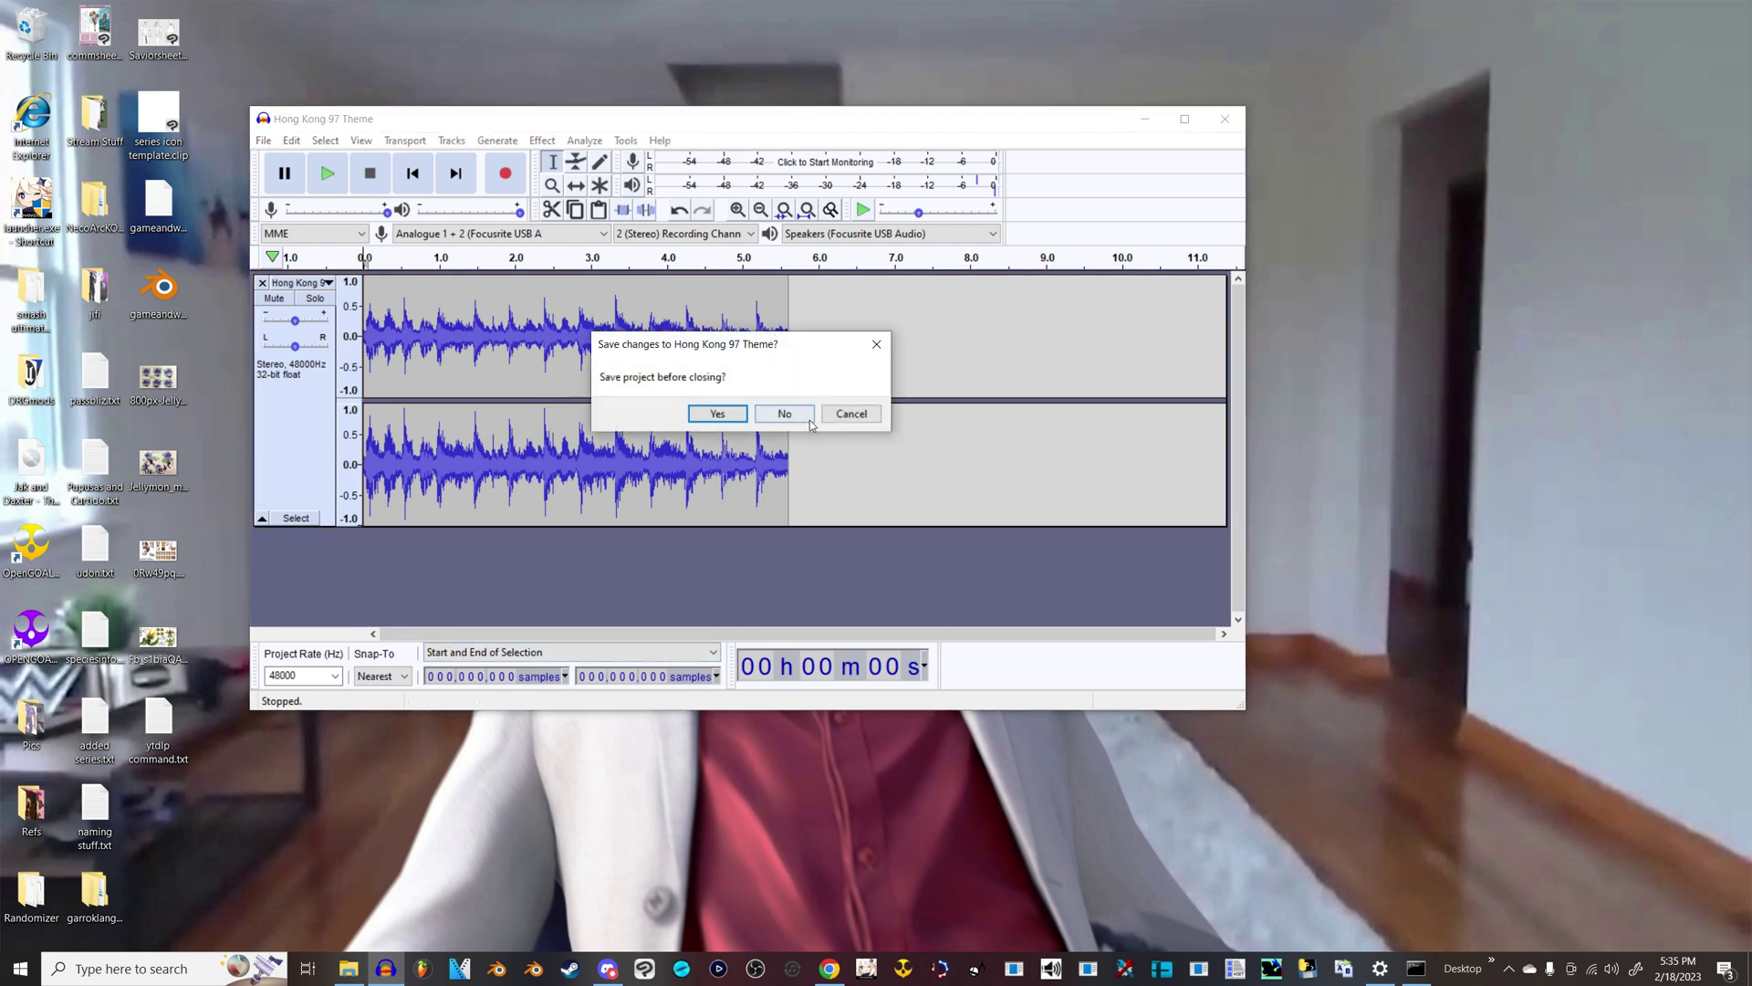
click(787, 412)
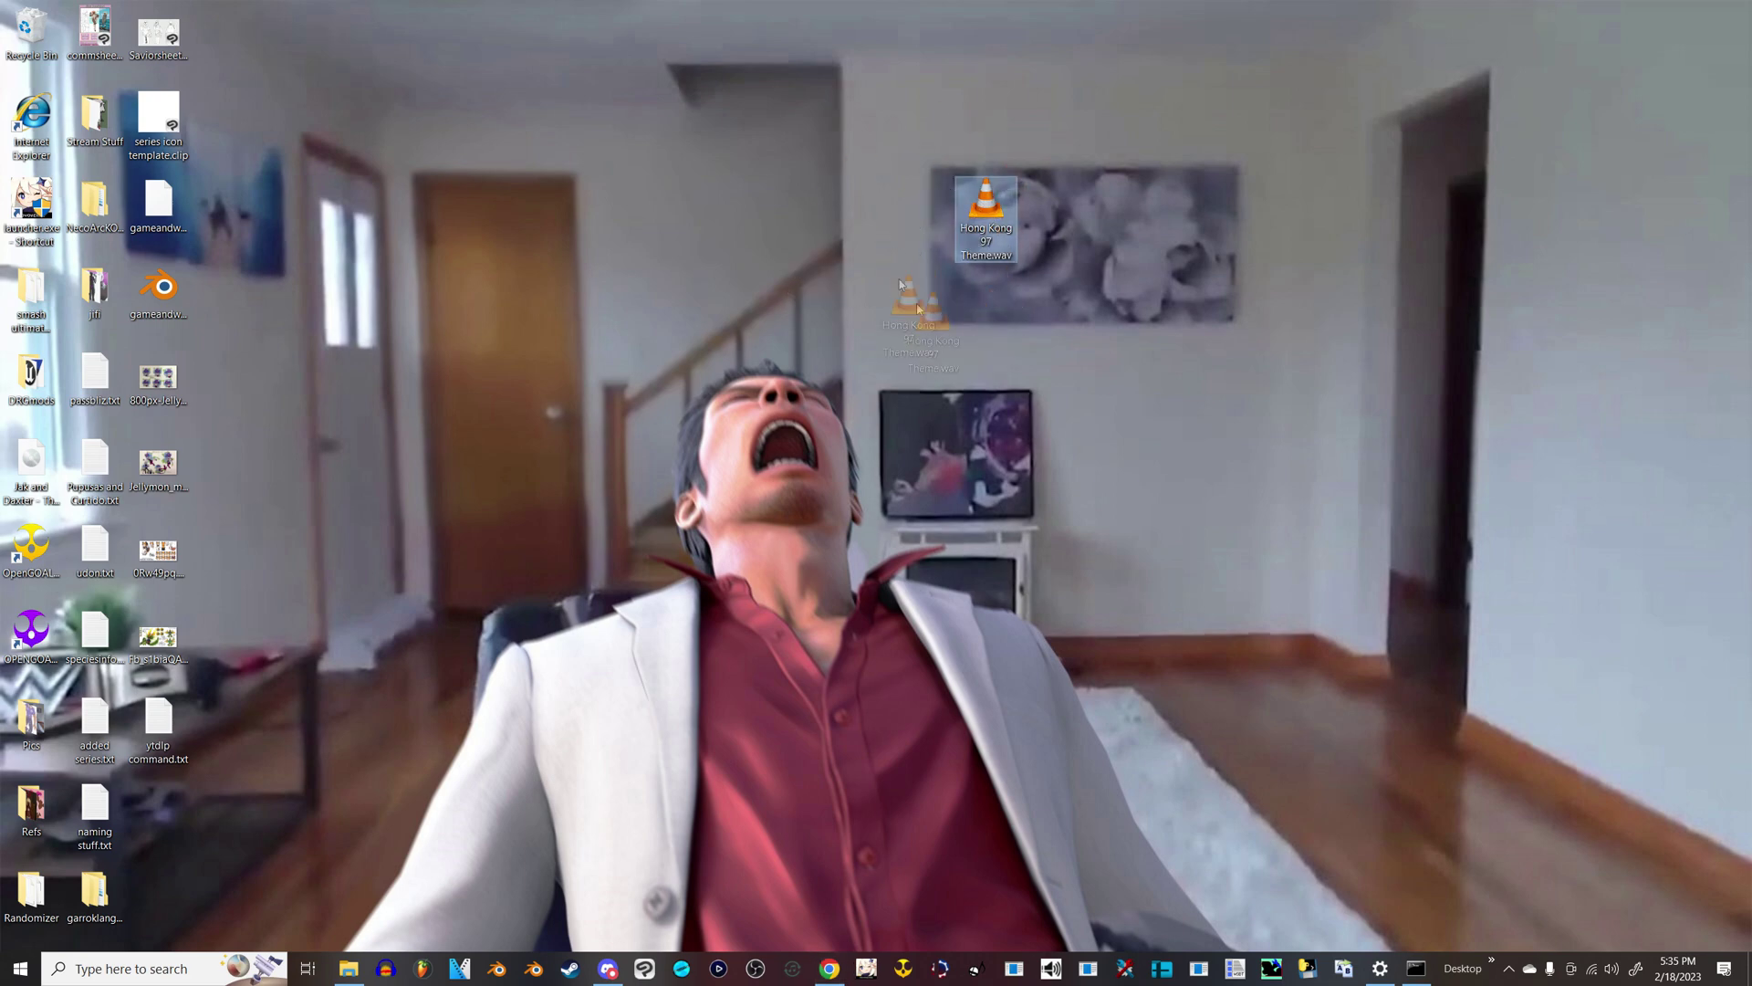
click(976, 219)
click(916, 104)
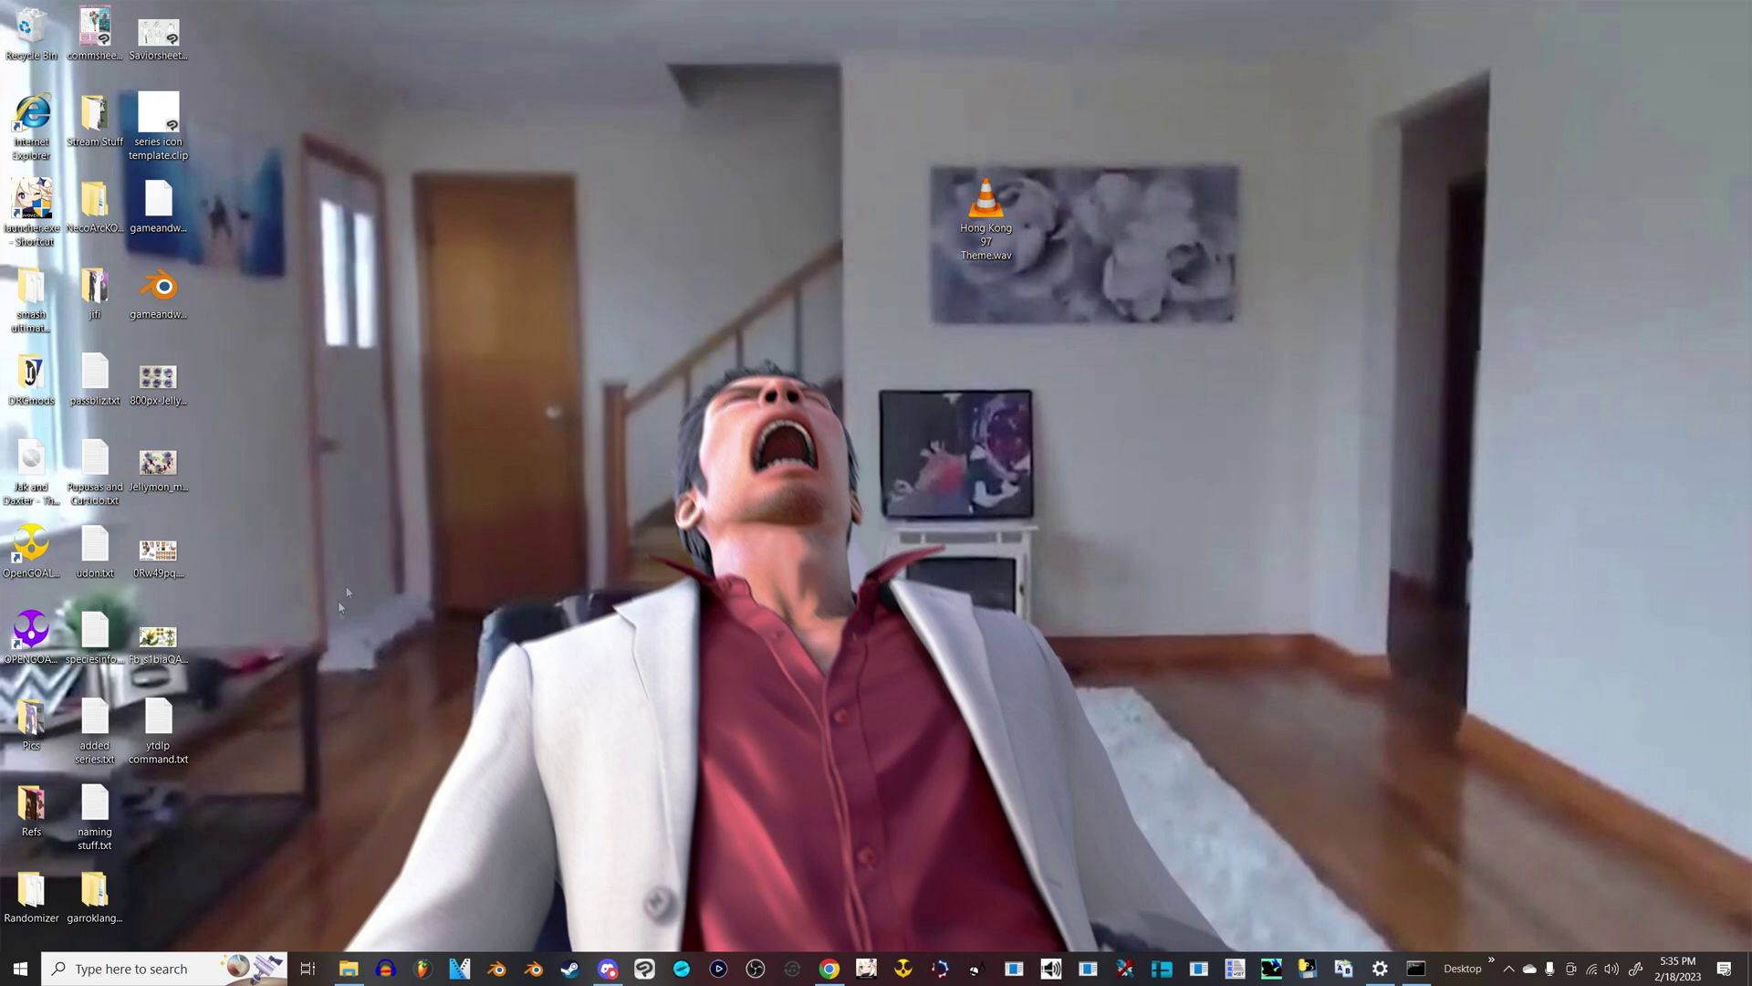
mouse_move(1003, 200)
mouse_down()
mouse_move(906, 209)
mouse_move(965, 212)
mouse_move(999, 182)
mouse_move(980, 207)
mouse_up()
Step: Browse to the Smash Ultimate Tools folder inside mod making tools and launch SmashUltimateTools.exe
click(348, 969)
drag(1642, 199, 500, 114)
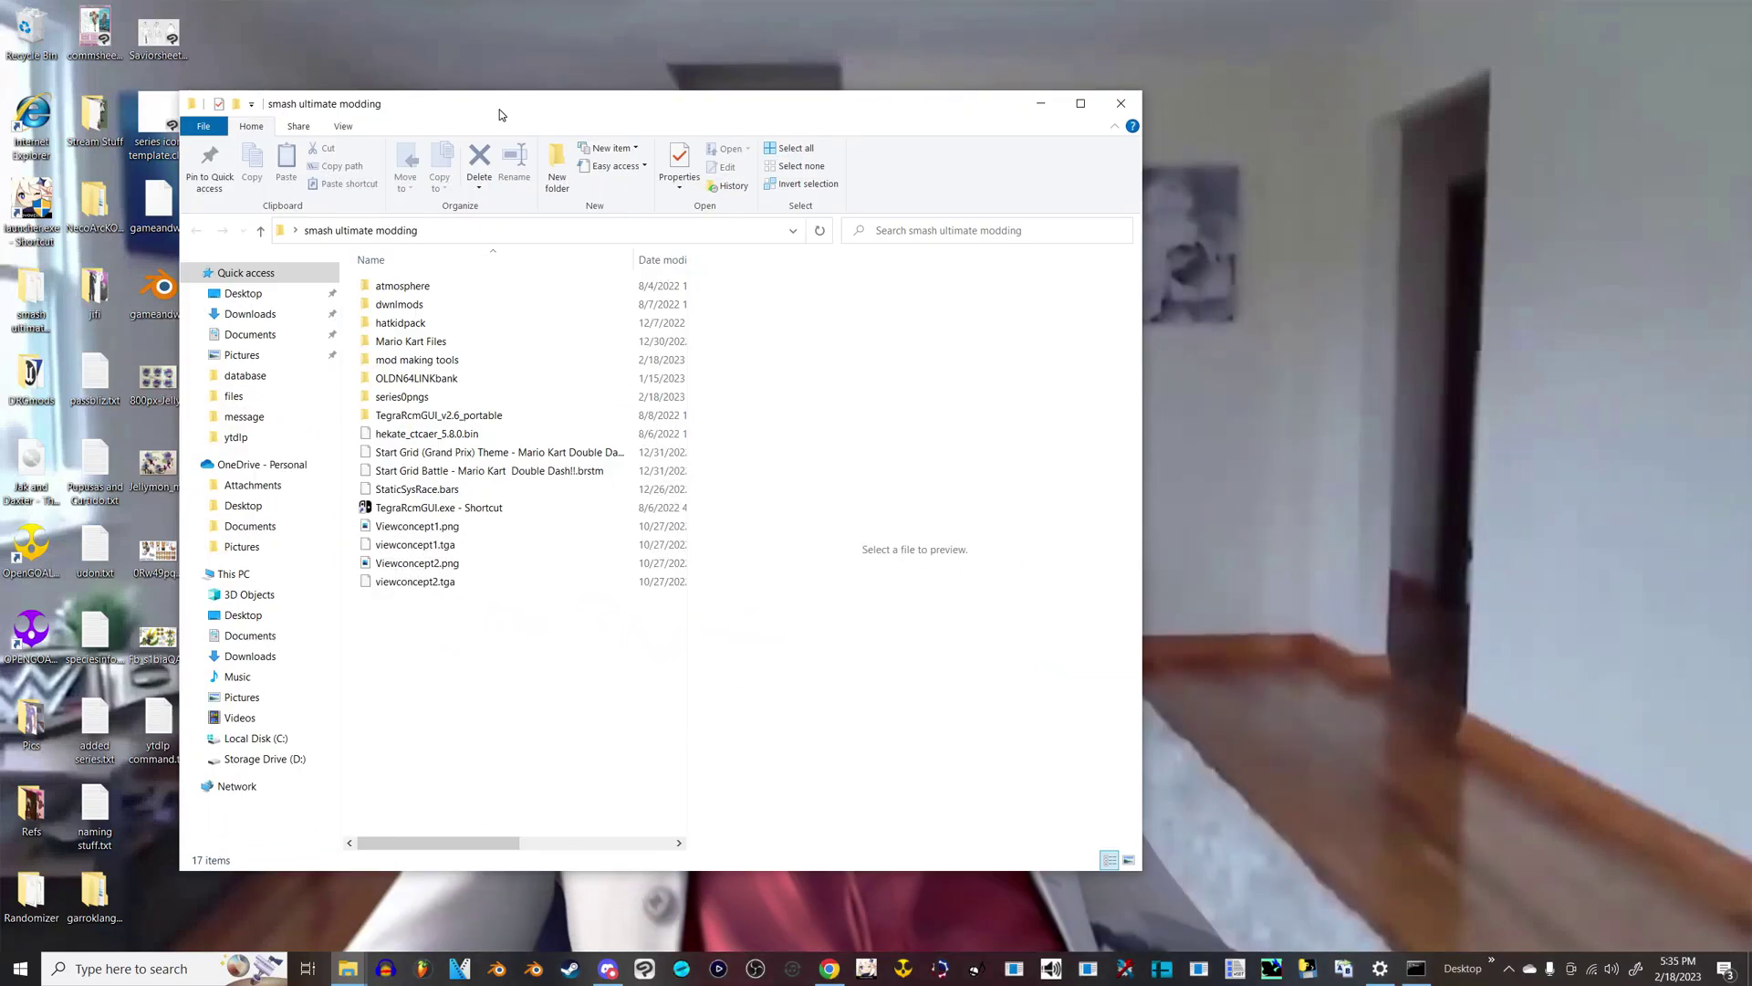
double_click(425, 360)
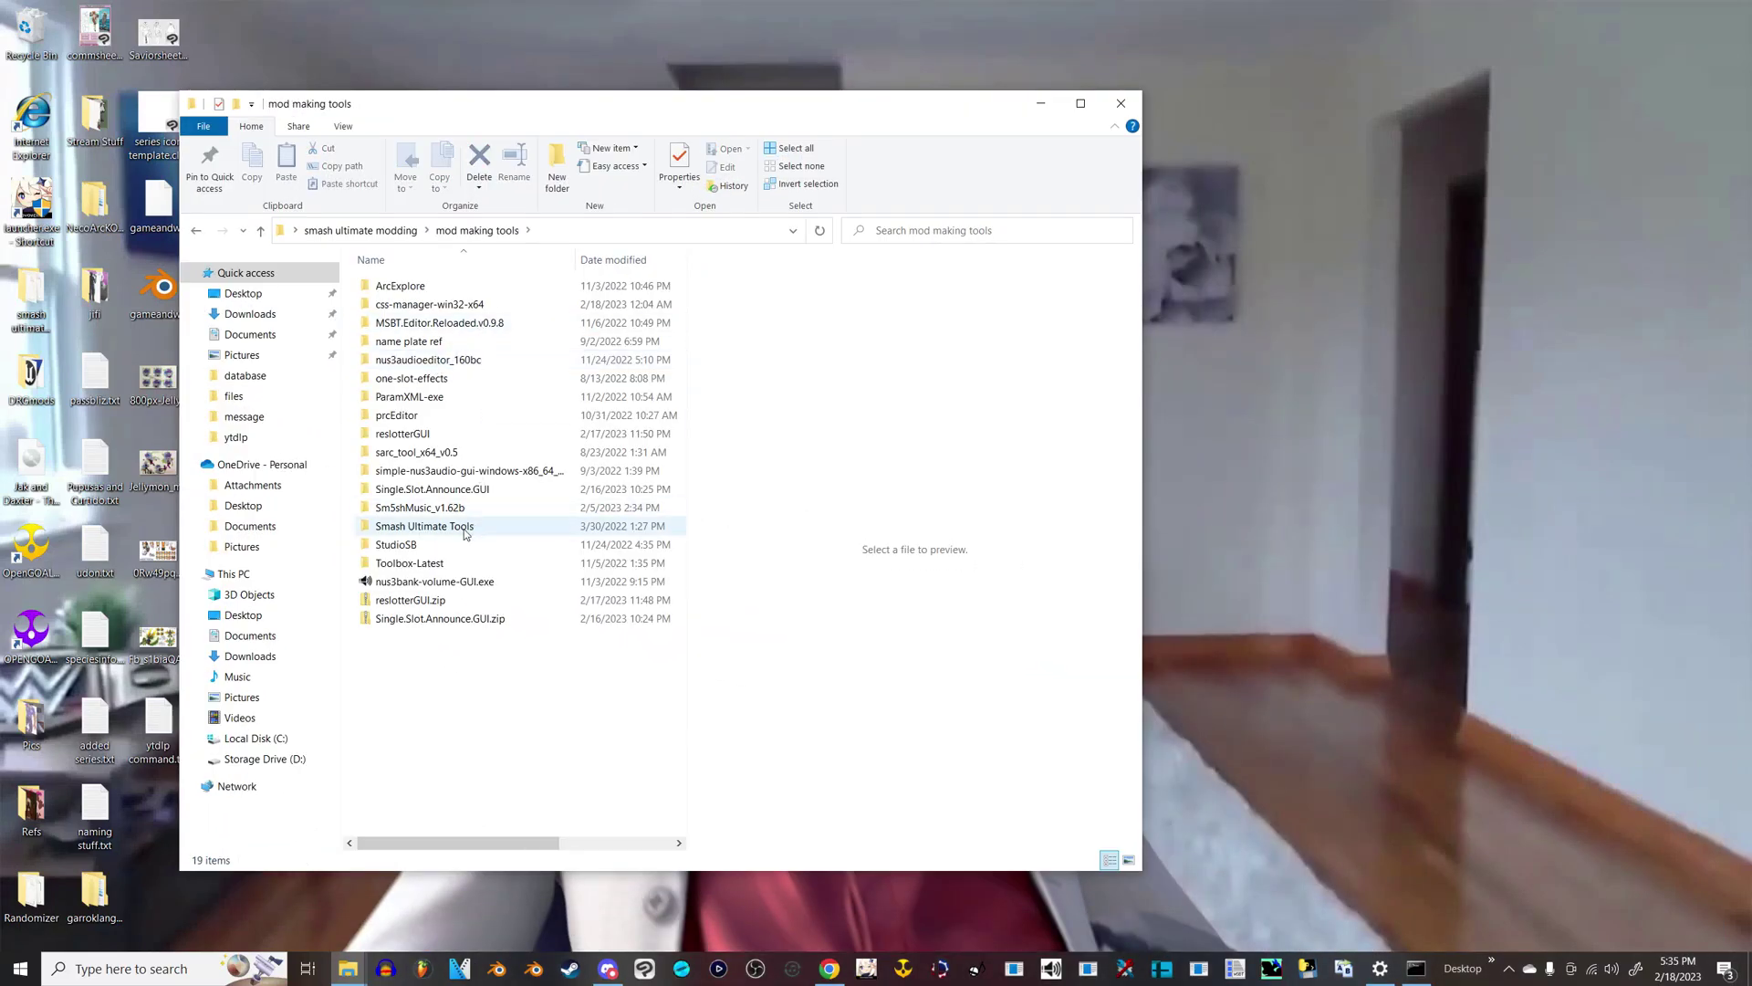
double_click(465, 531)
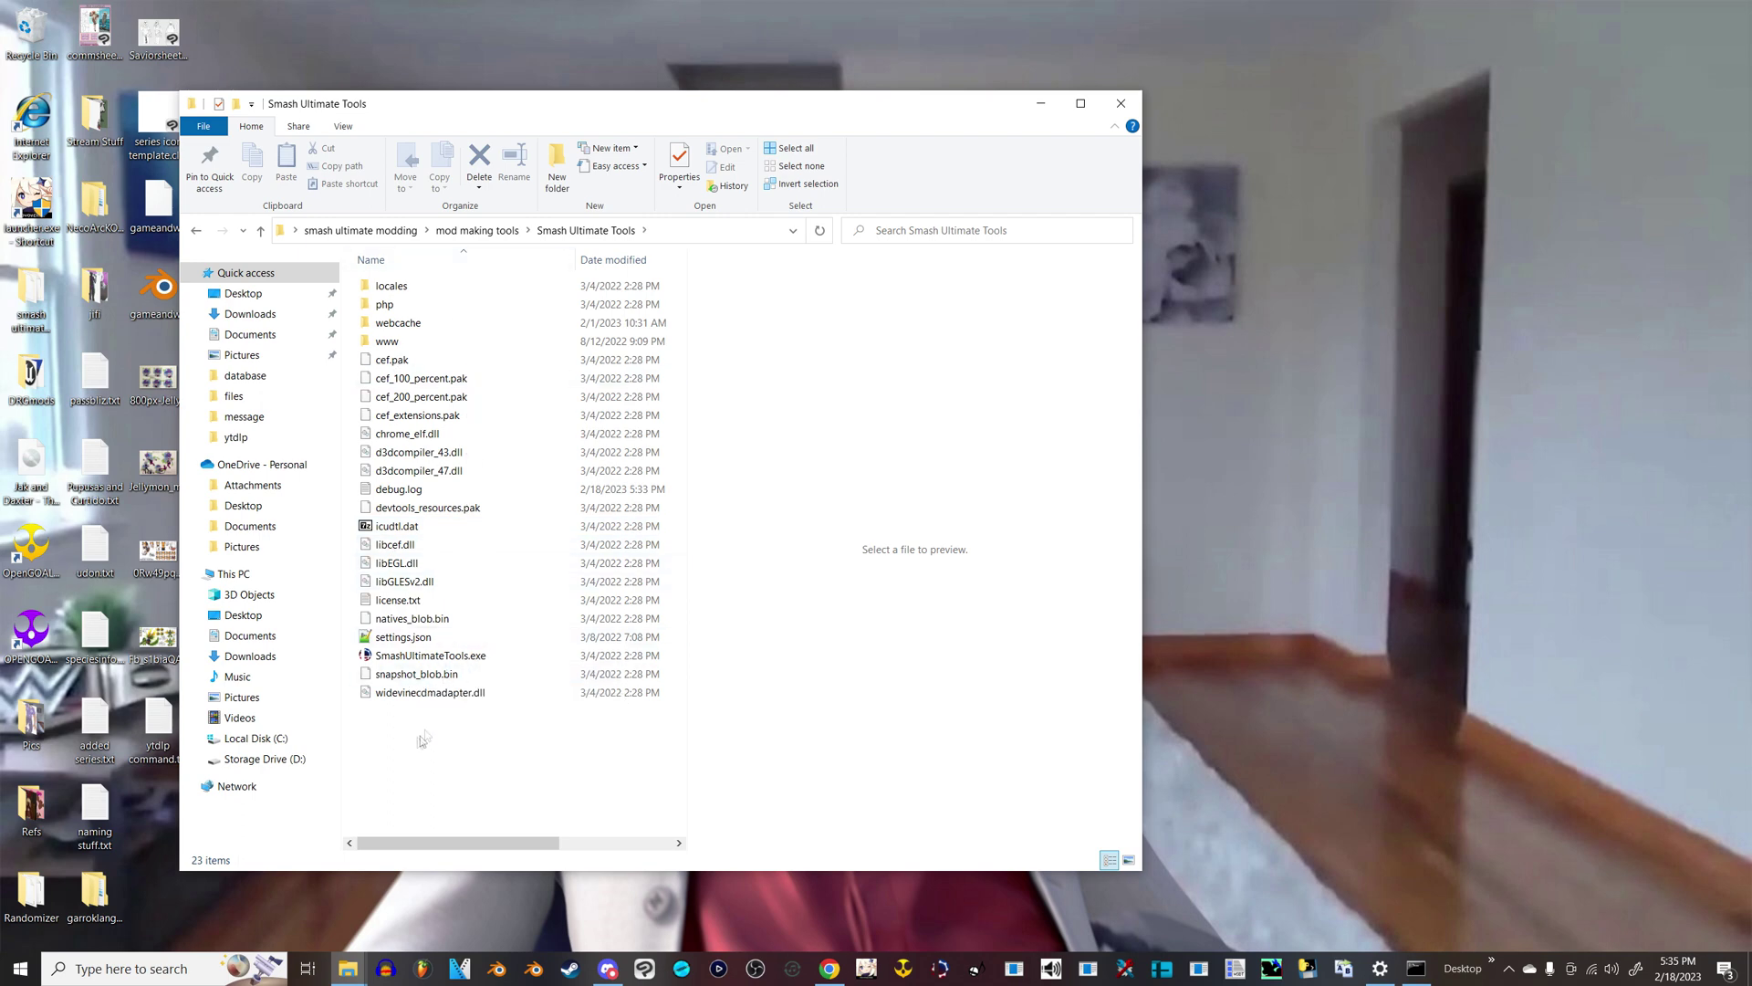
double_click(374, 657)
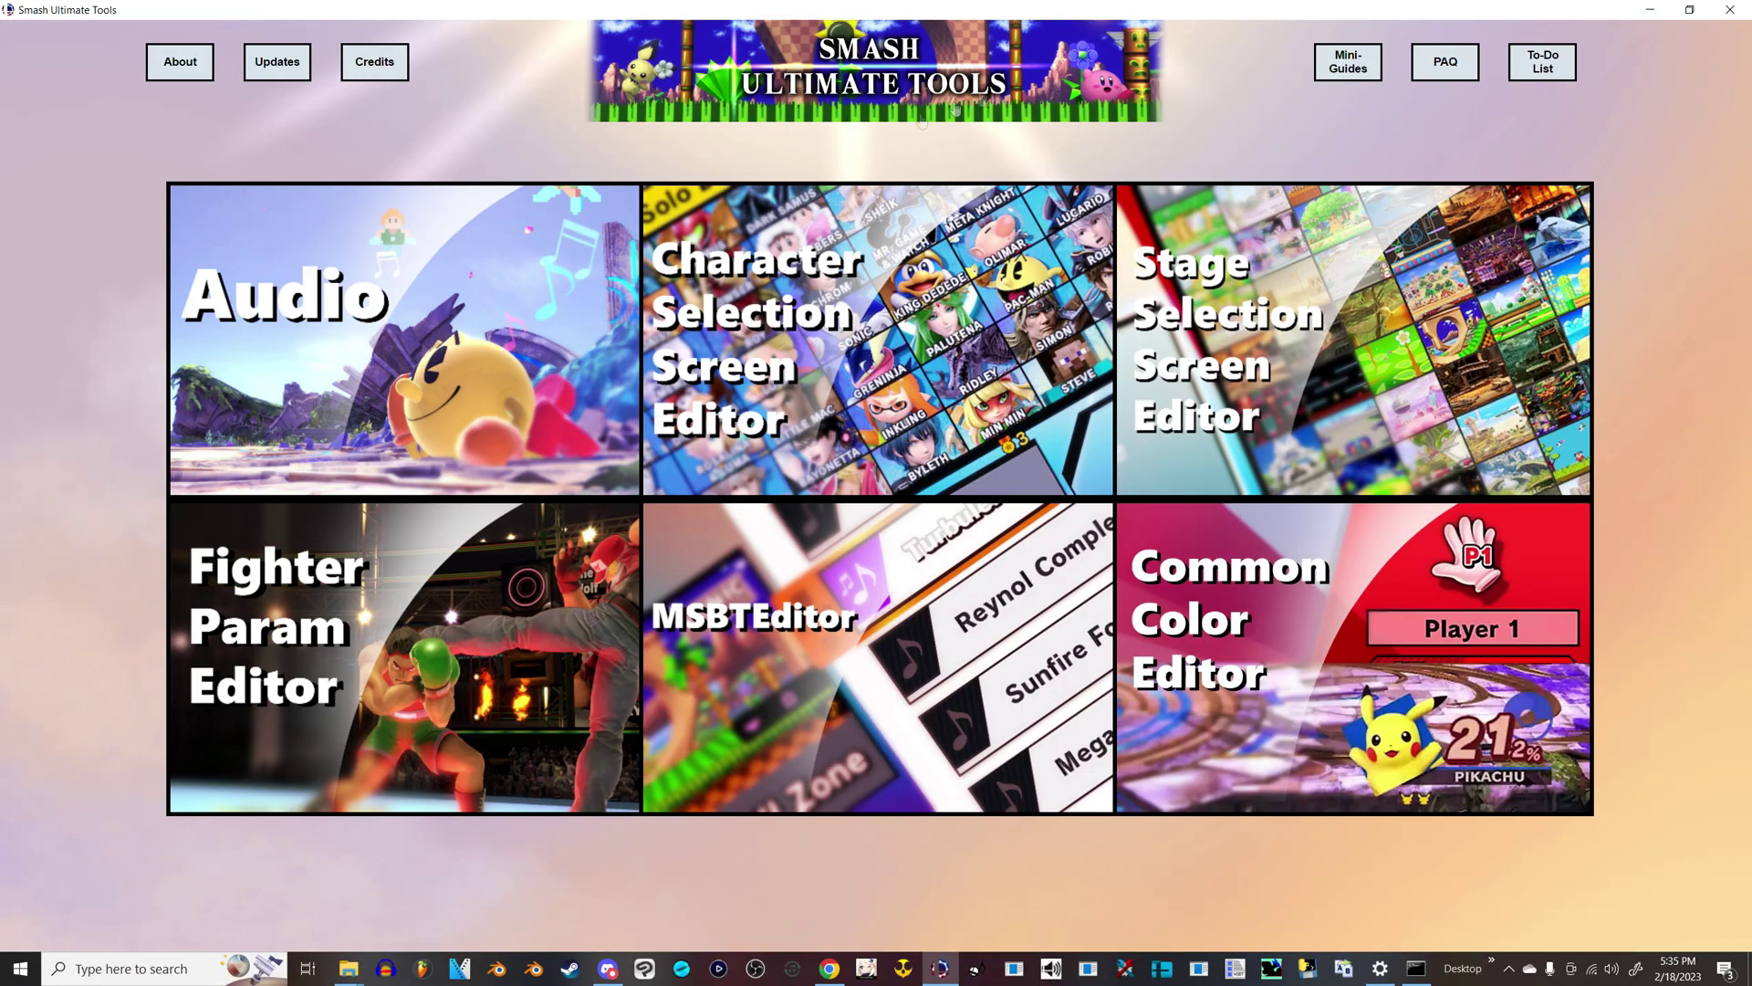
Step: Open the Audio tool in a resized window and load Hong Kong 97 Theme.wav from the desktop as the music file
click(414, 348)
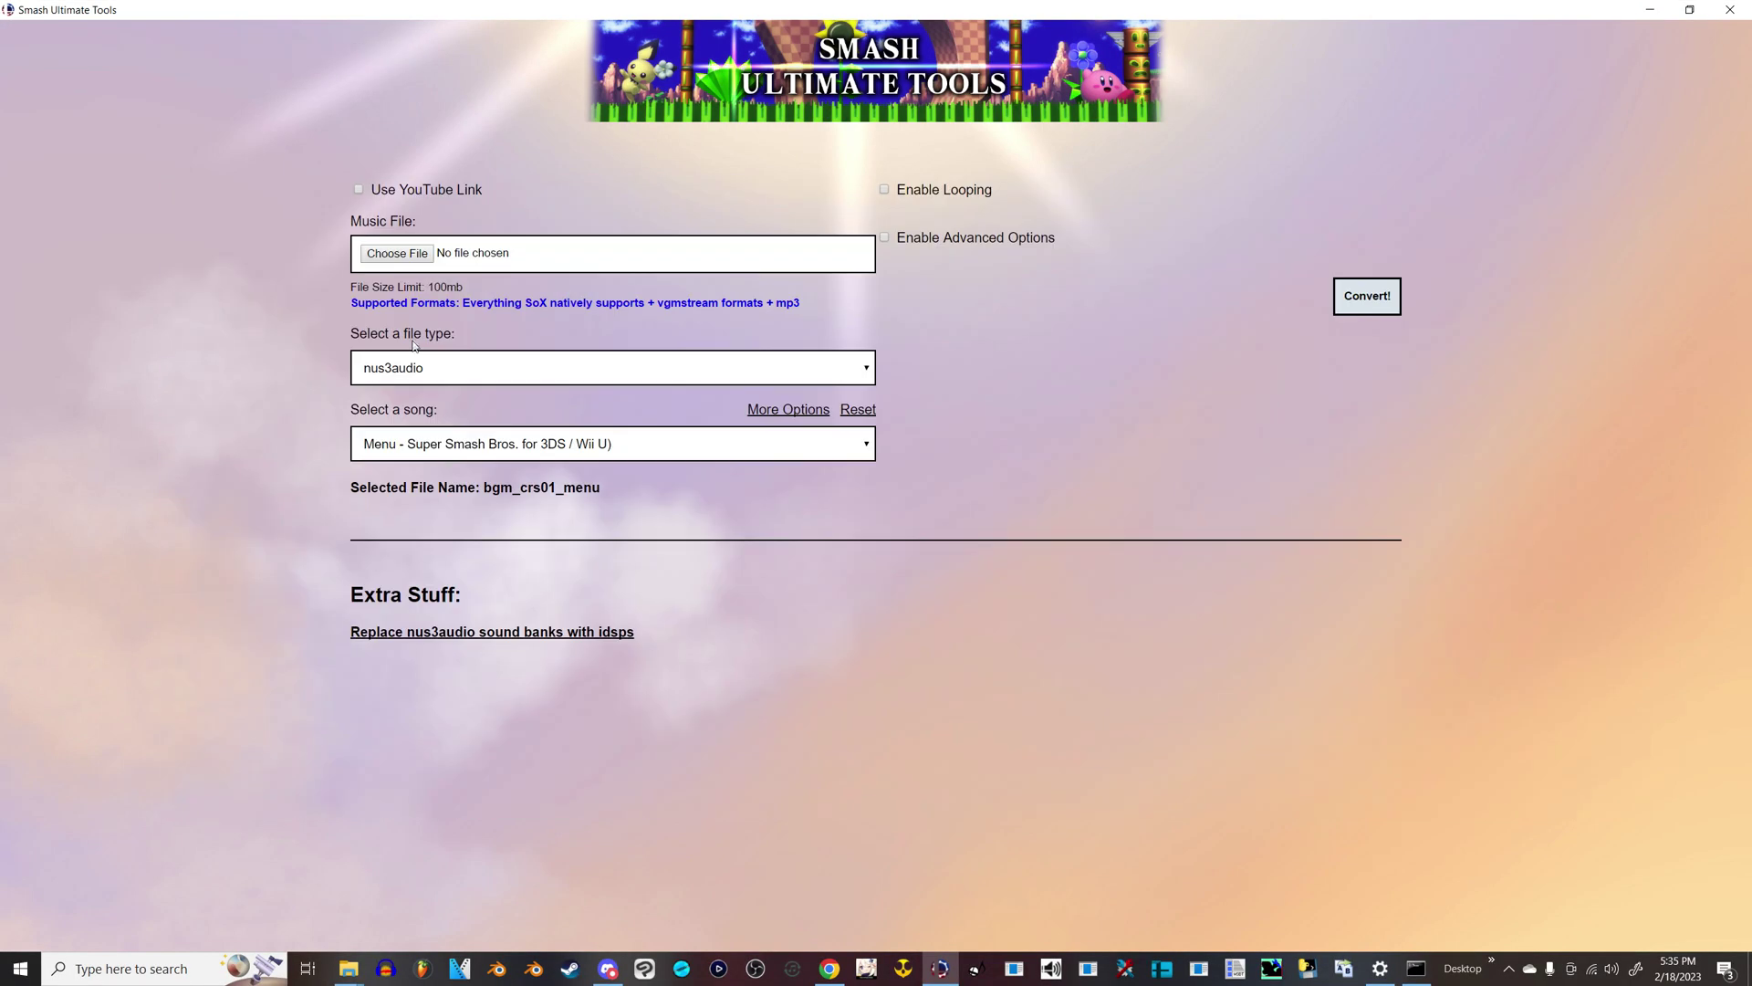
double_click(619, 9)
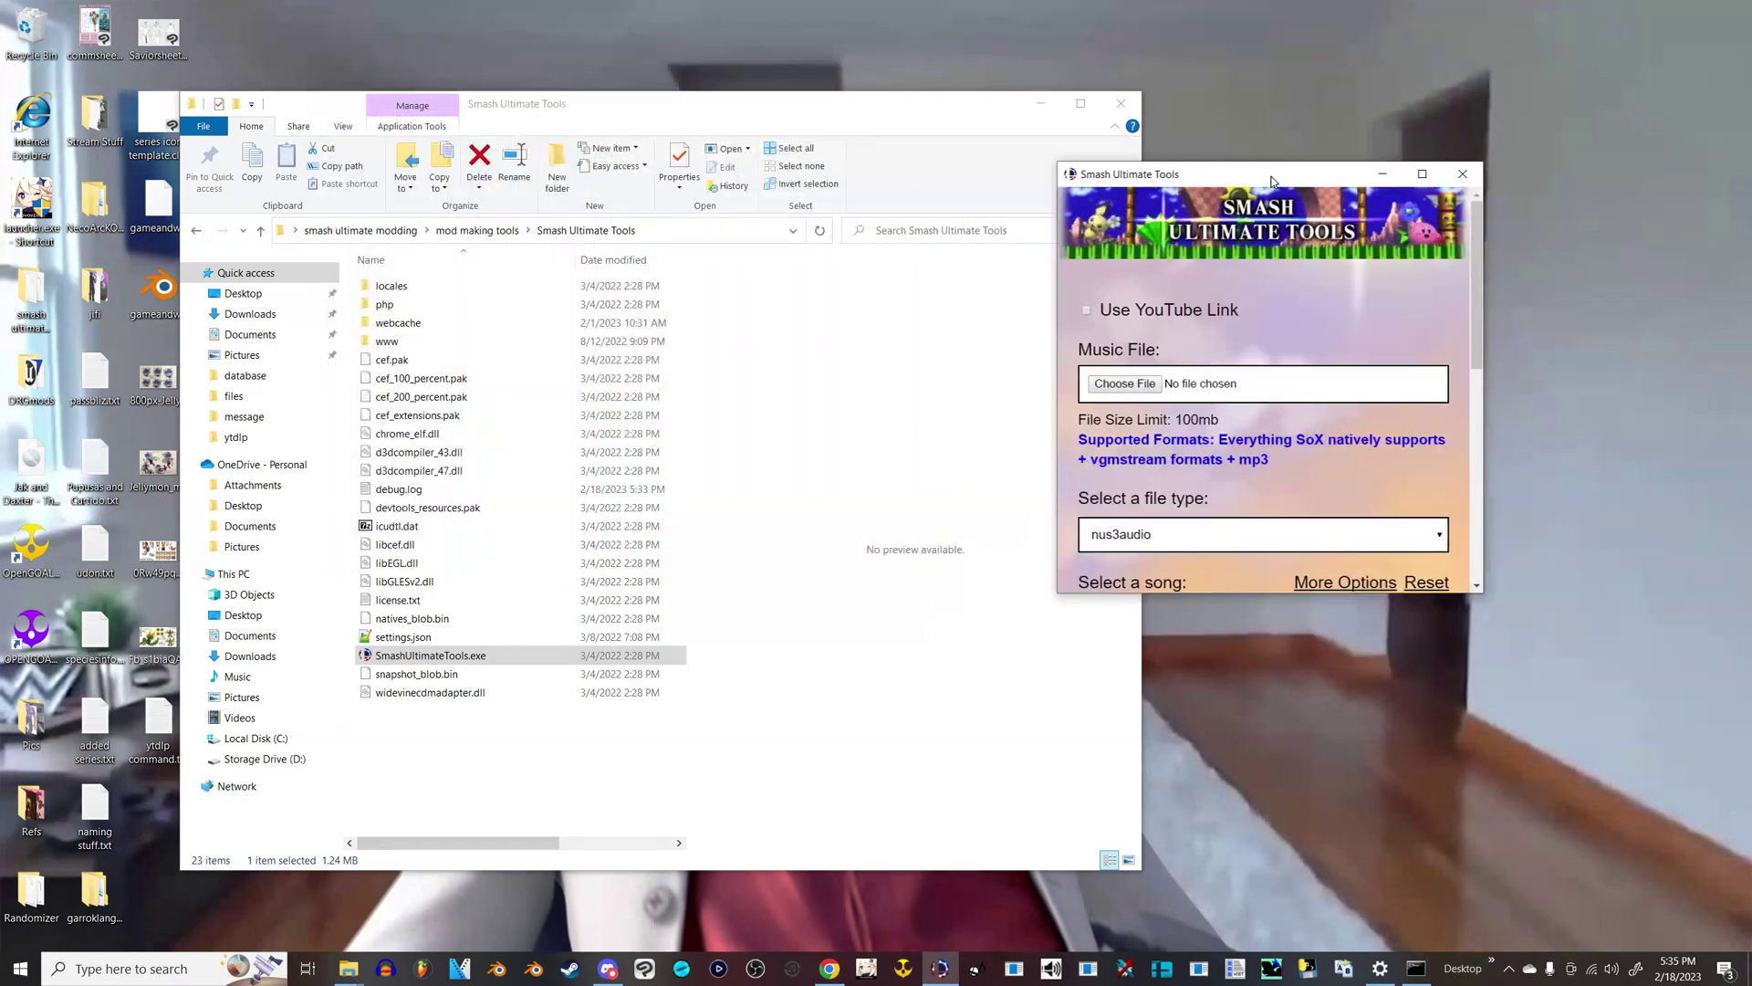
drag(1059, 162, 578, 0)
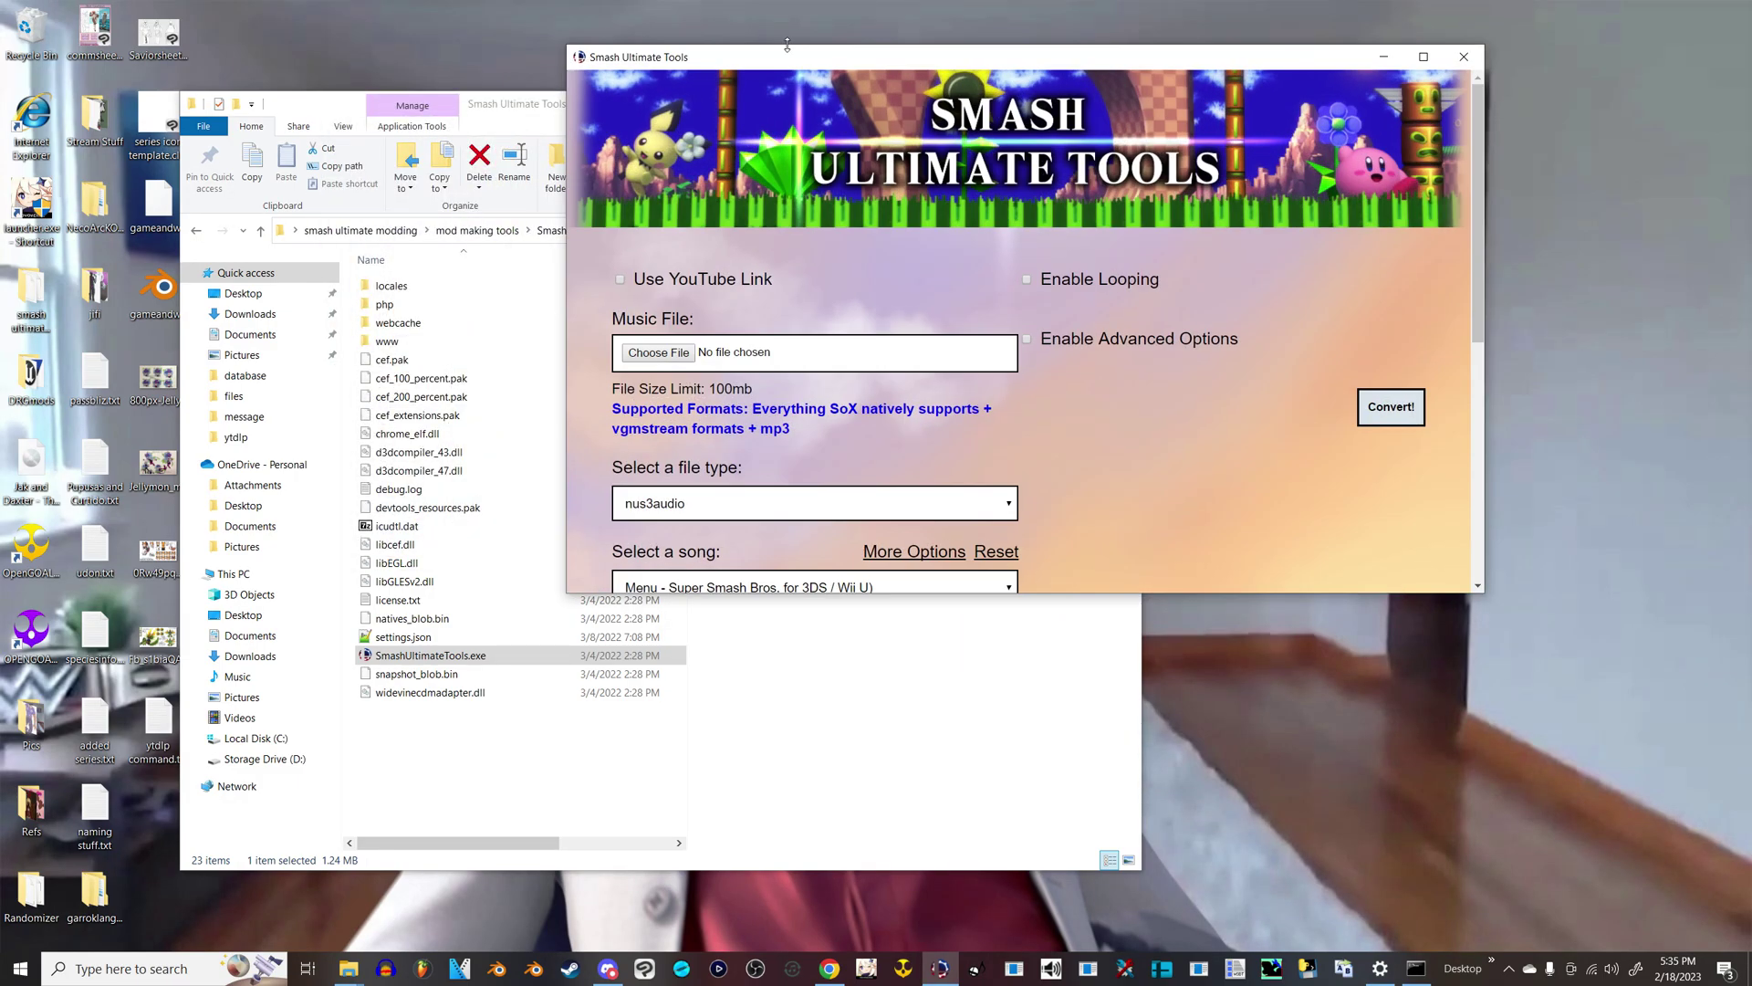
drag(804, 14, 806, 294)
drag(986, 205, 627, 581)
drag(887, 302, 638, 77)
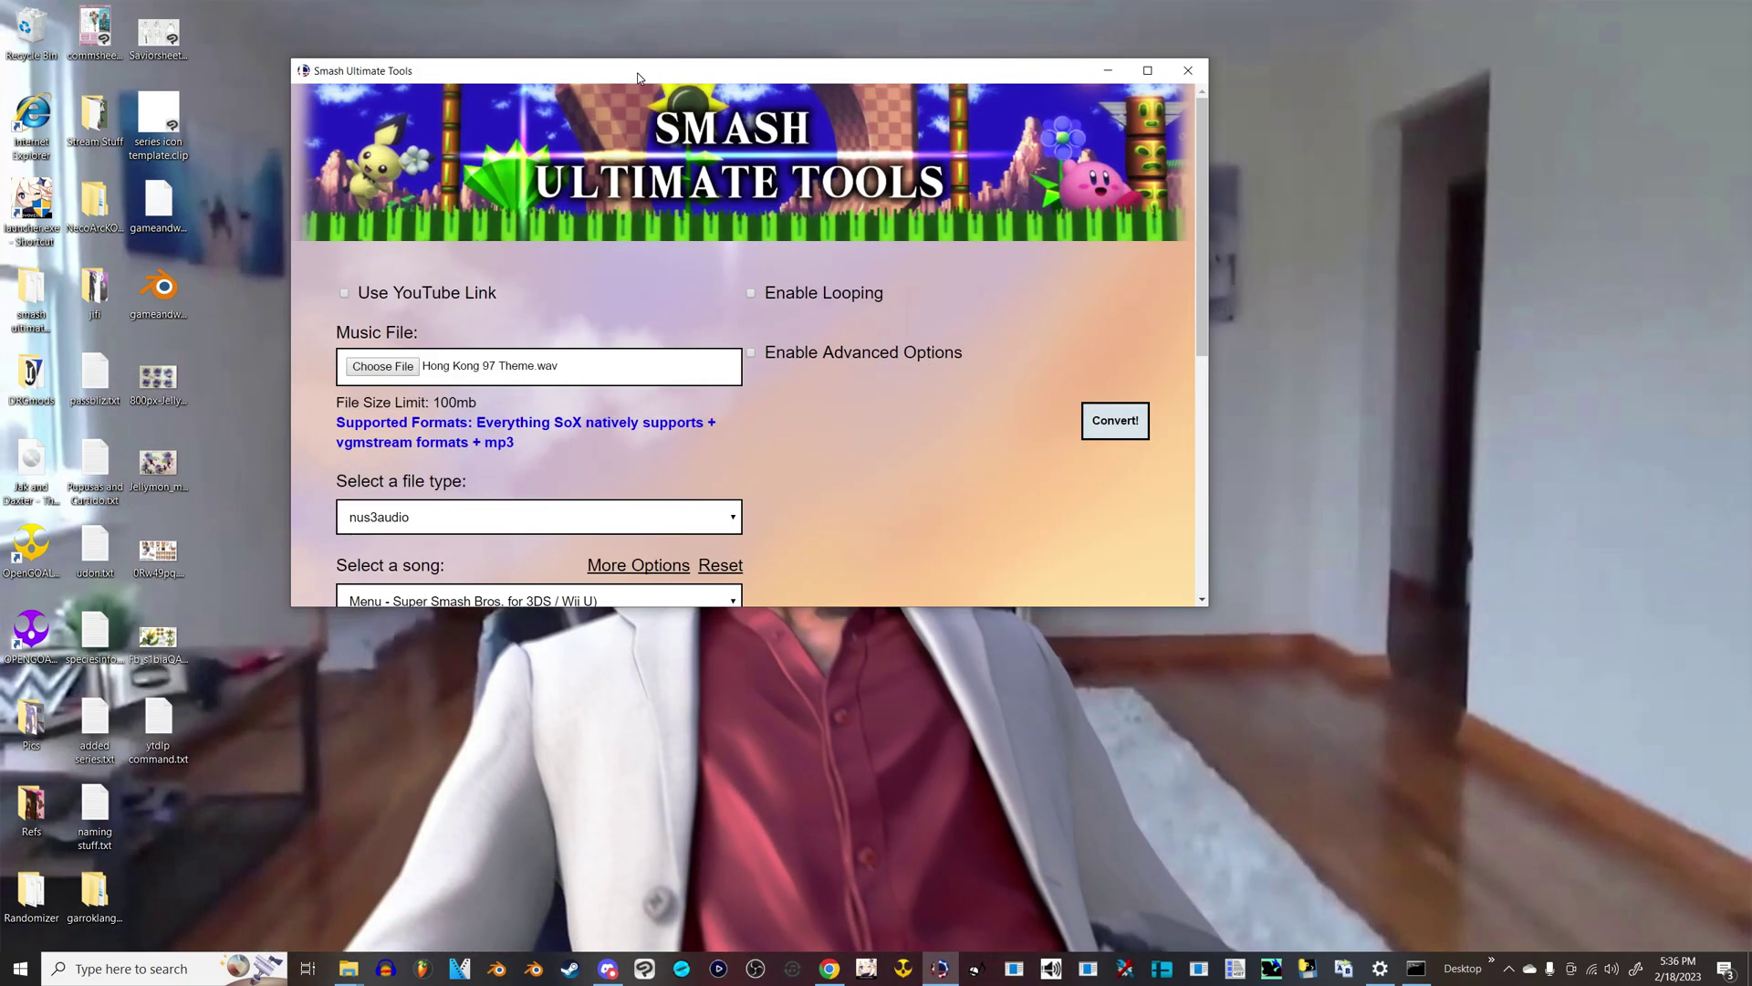
drag(1205, 610, 1537, 903)
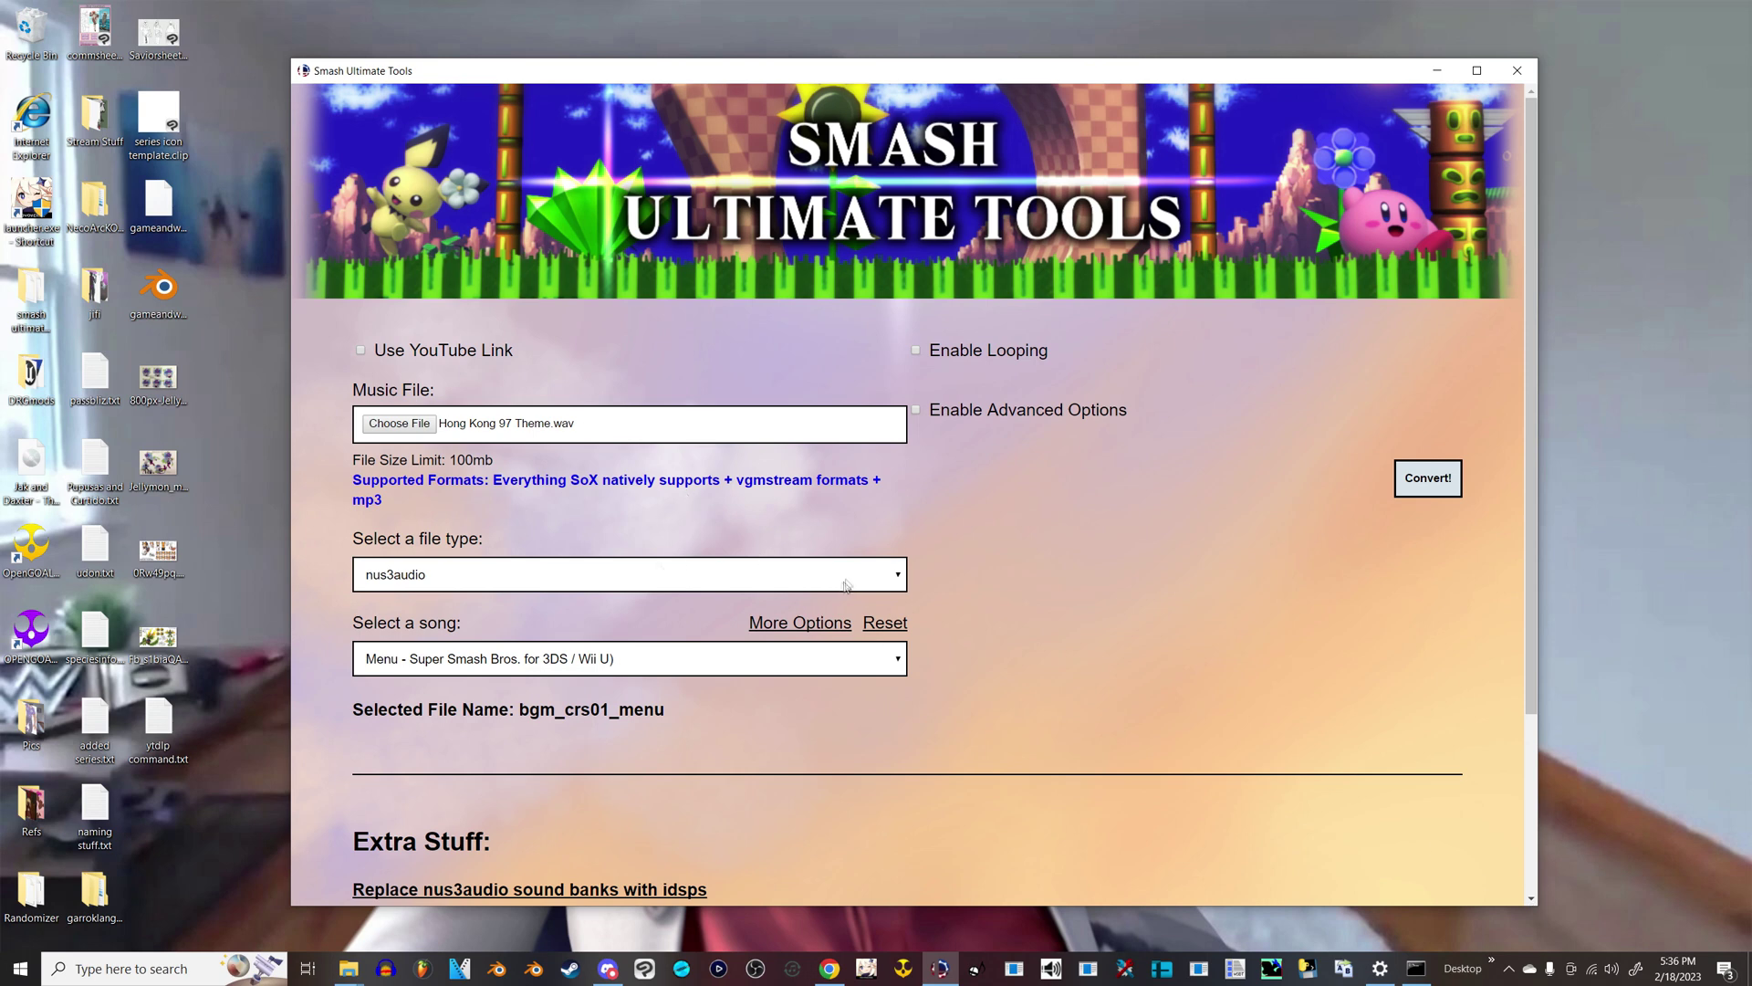
Step: Enable looping for the music file and read the note on how to fill in the loop fields
click(916, 351)
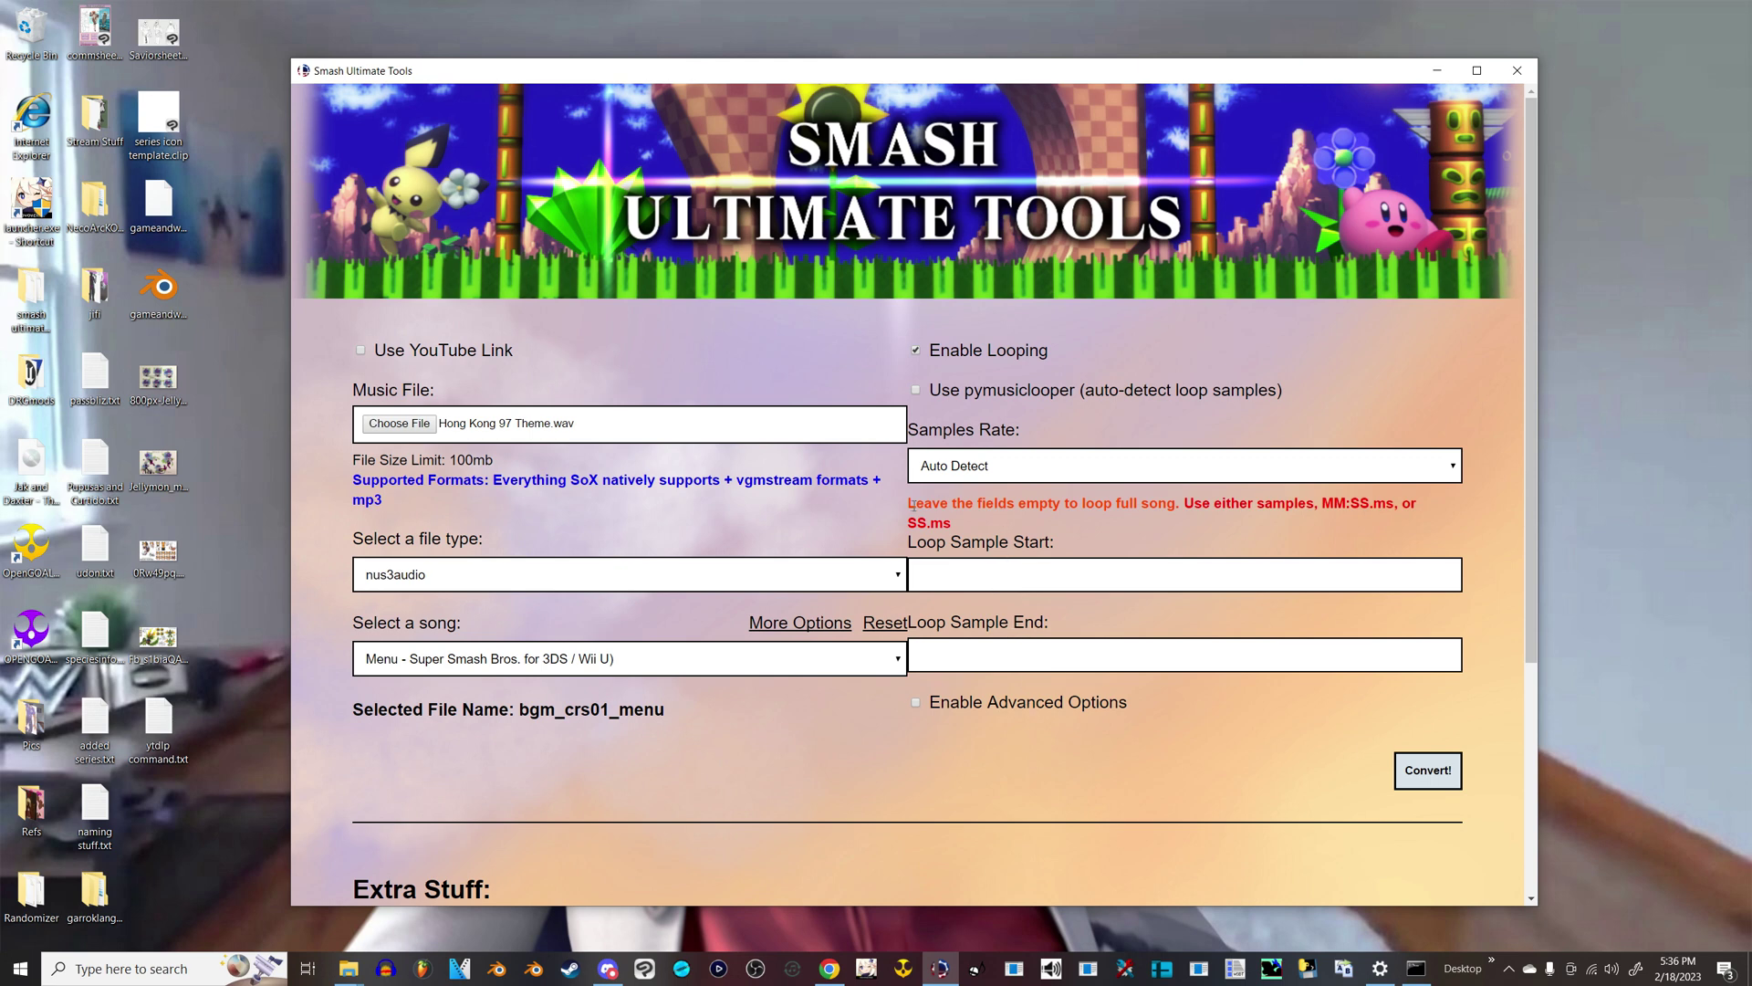
drag(913, 505, 1158, 520)
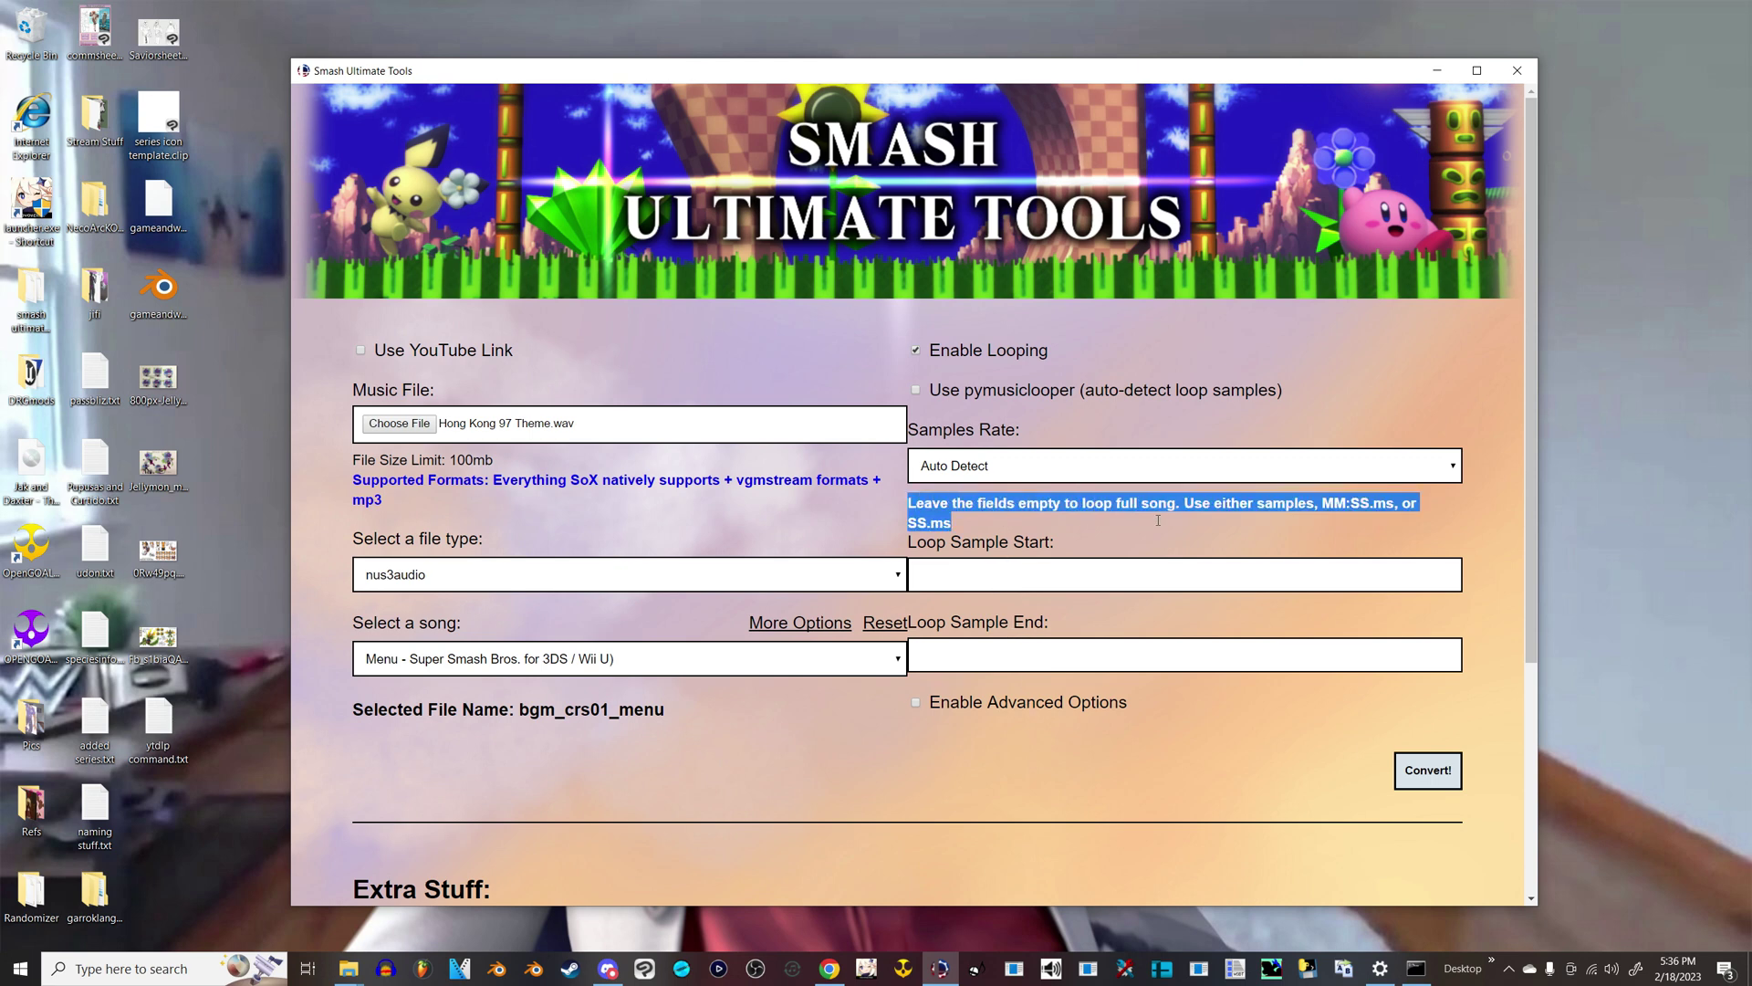
click(1158, 526)
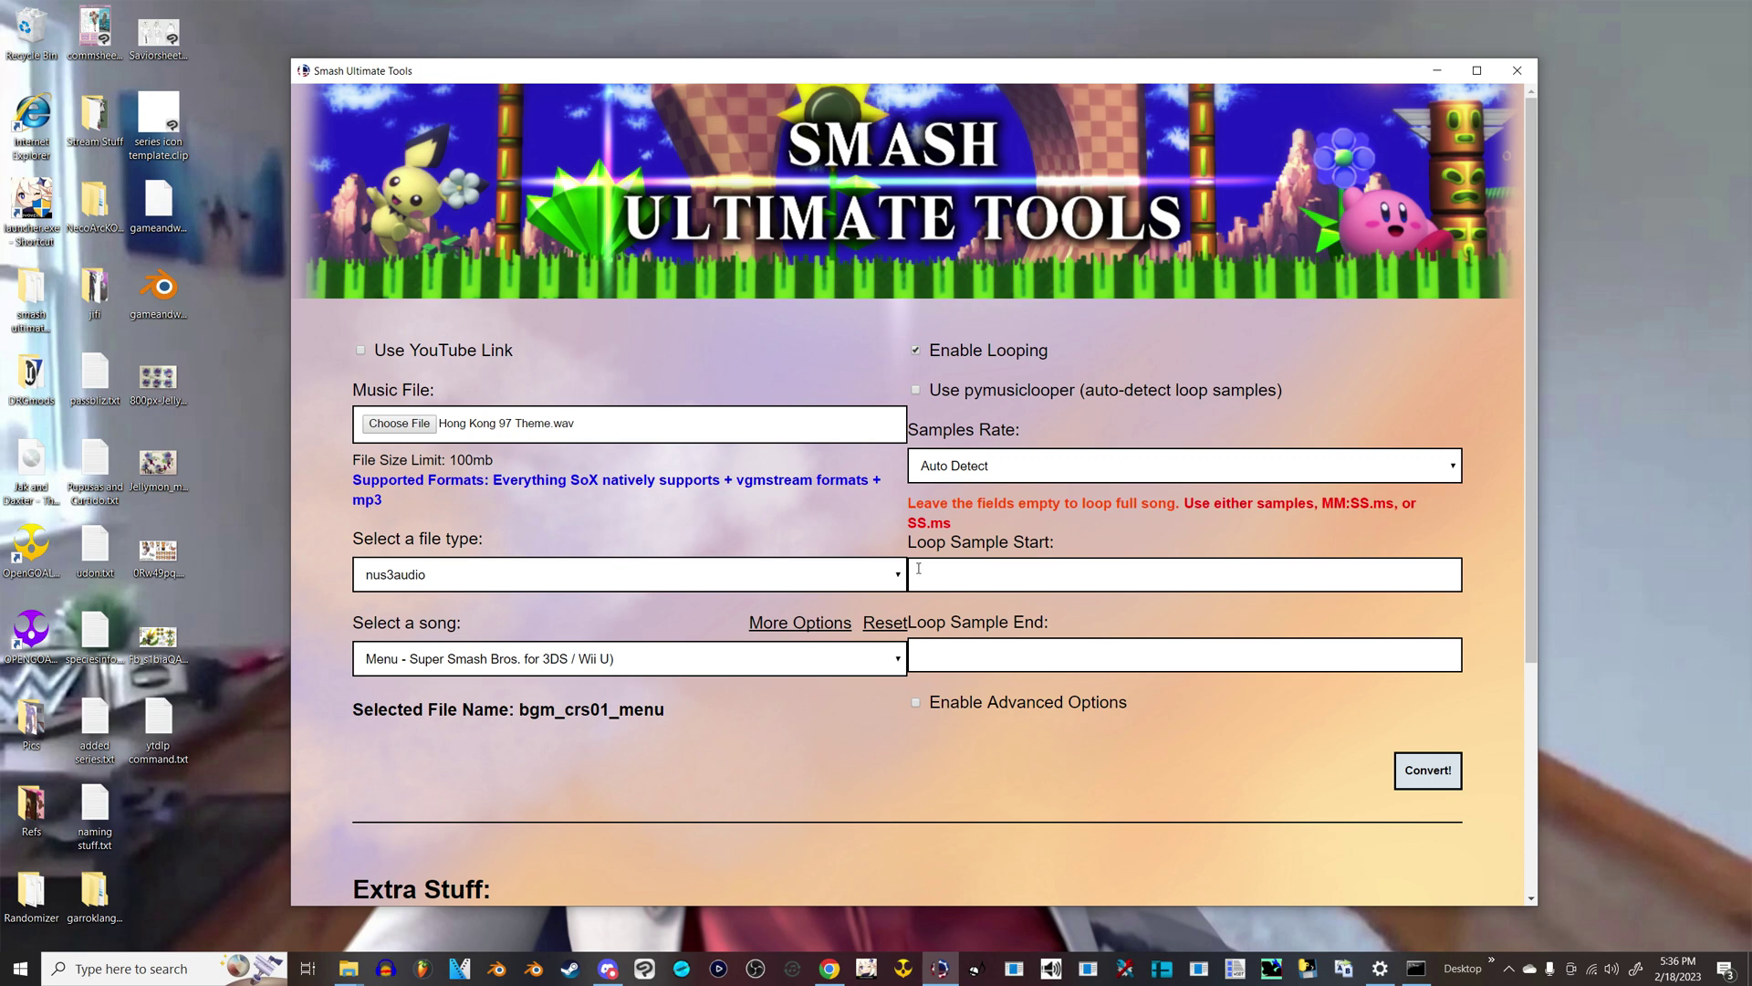
Step: Reopen Audacity, skip the crash recovery, and import Hong Kong 97 Theme.wav from the desktop beside the converter window
click(388, 975)
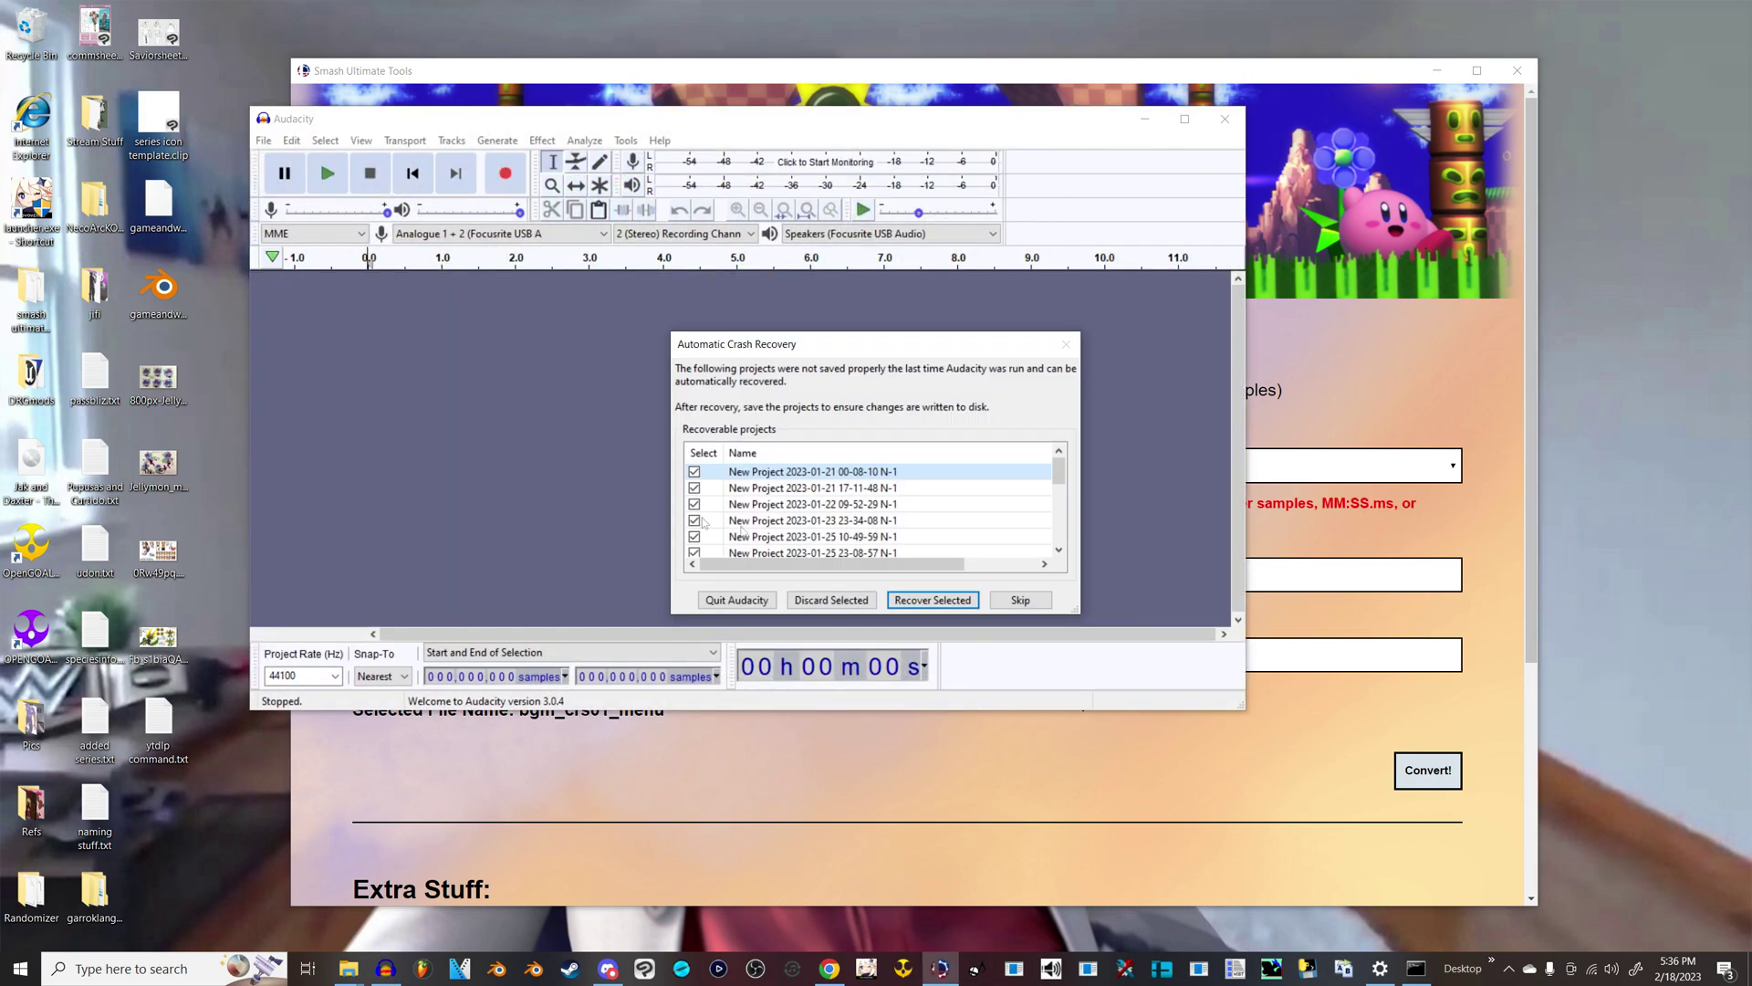
click(1017, 598)
drag(918, 78, 1054, 252)
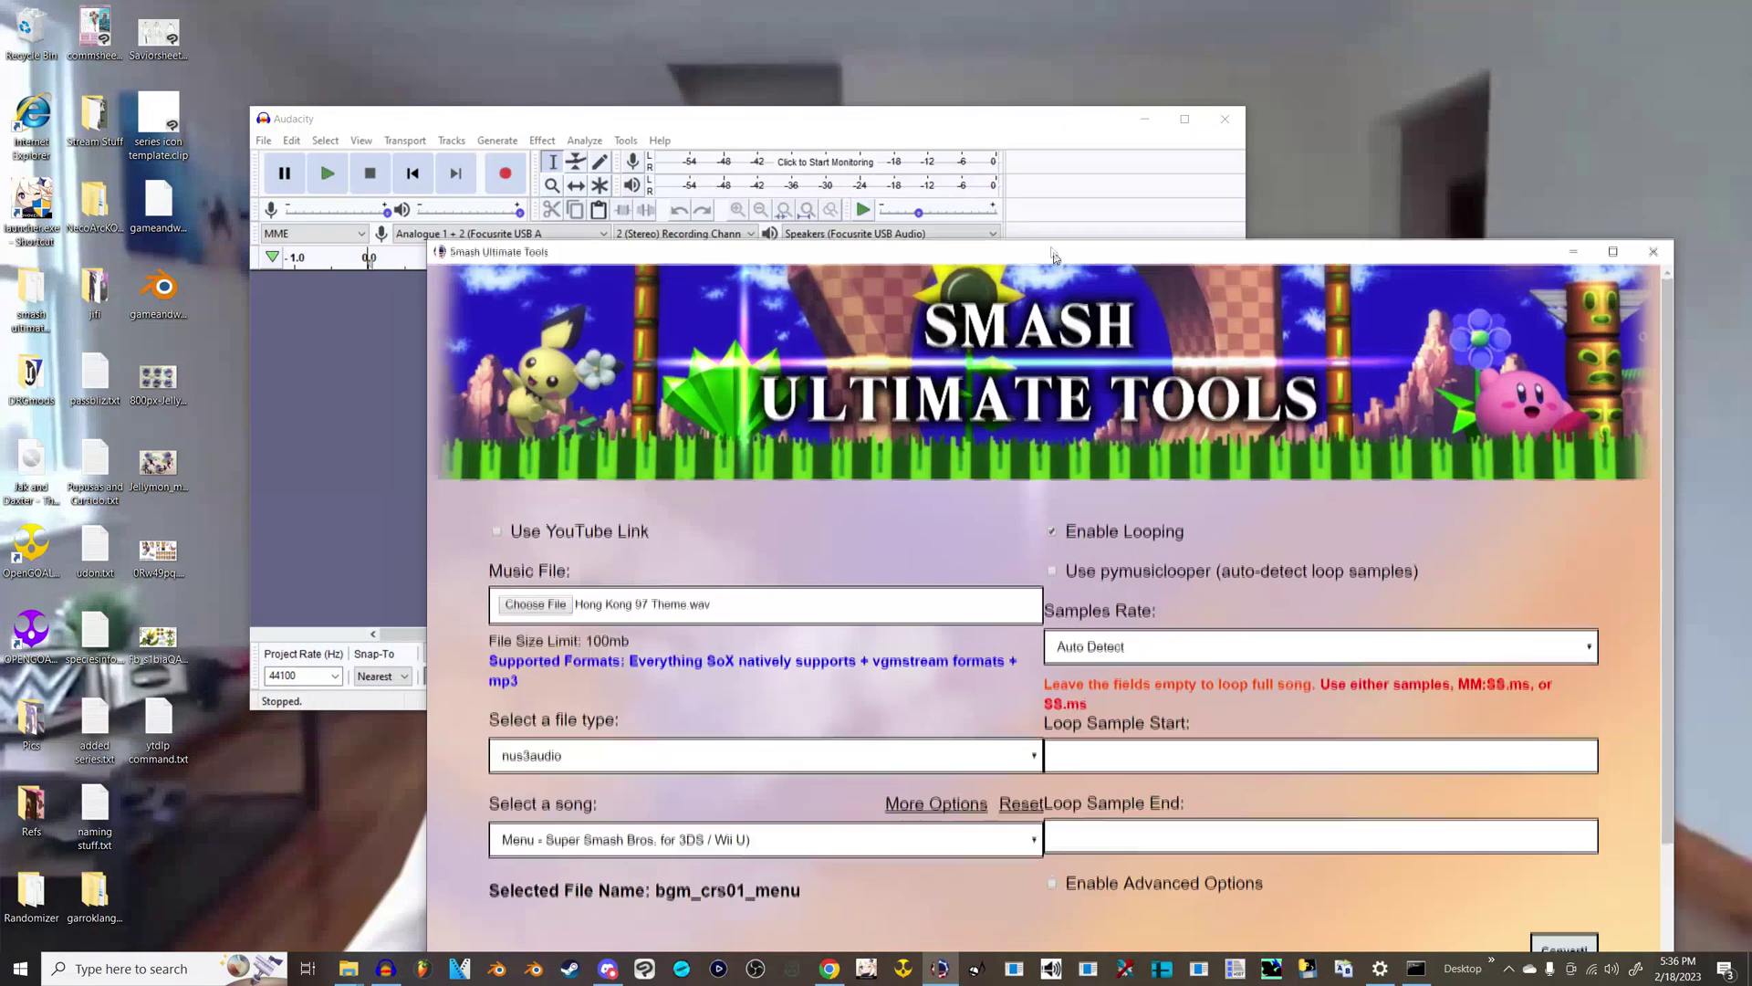
click(876, 126)
drag(876, 126, 893, 250)
drag(978, 204, 644, 552)
key(ctrl+3)
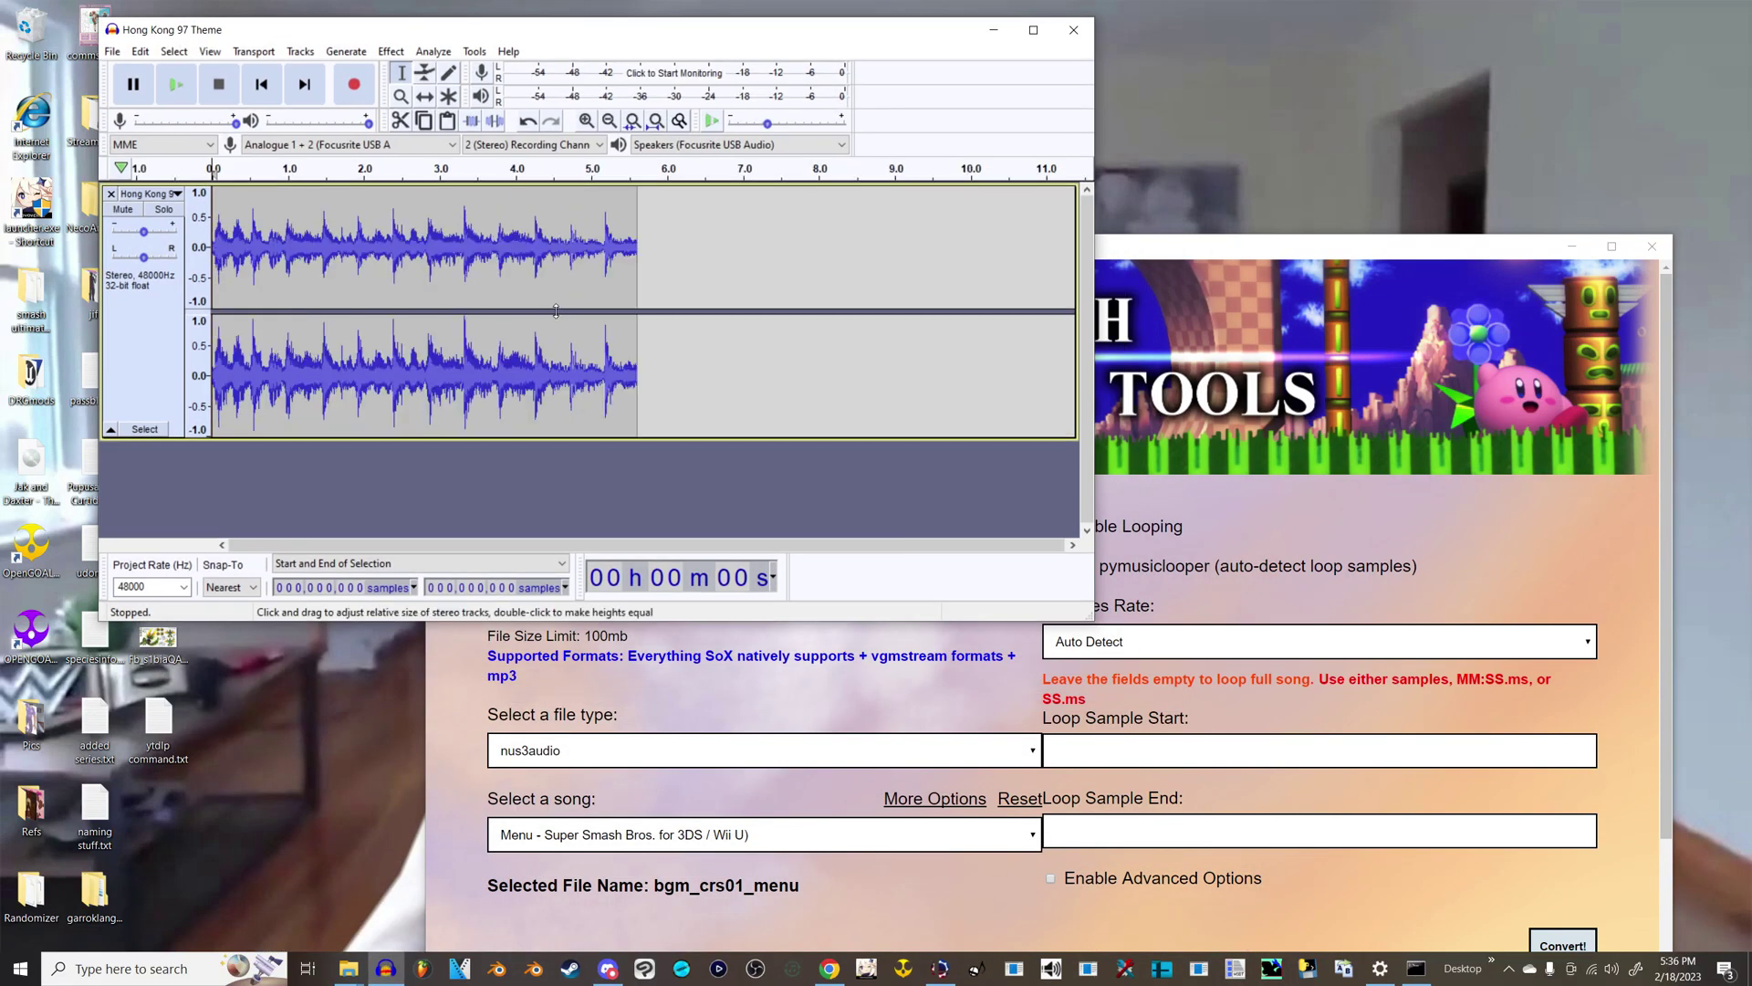
Step: Select the track from its start to about sample 113,700 and show the selection positions in samples
drag(462, 229, 142, 265)
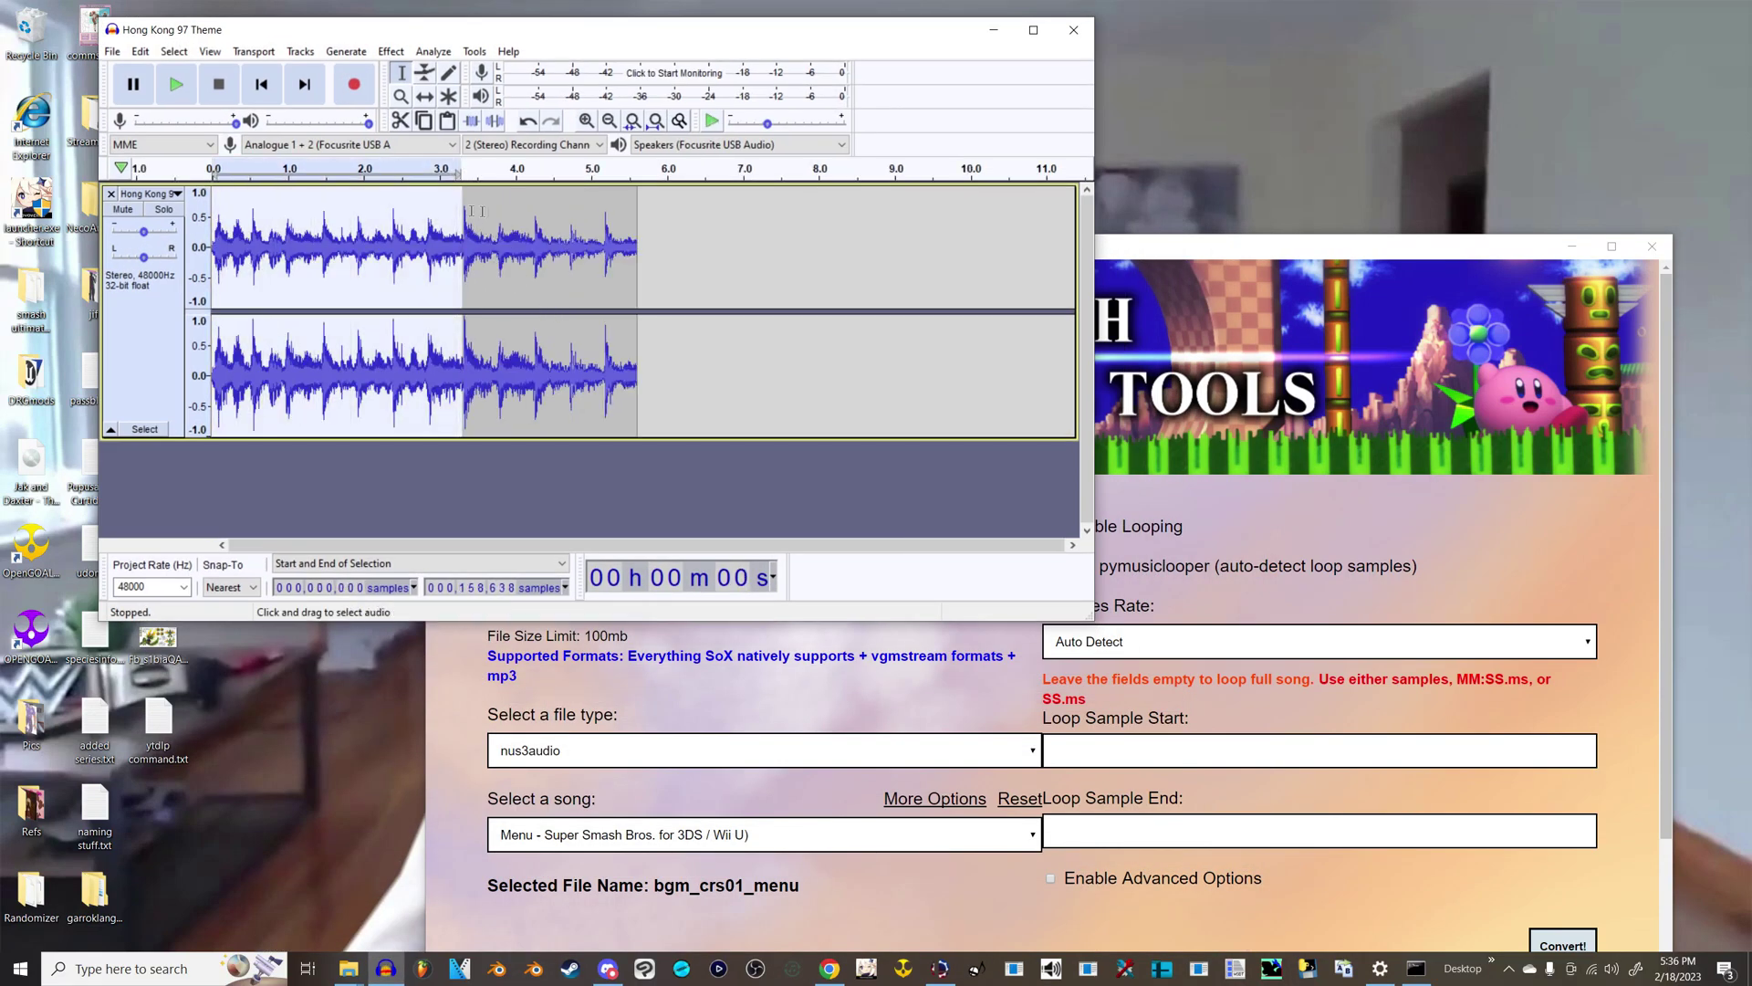
drag(461, 246, 391, 251)
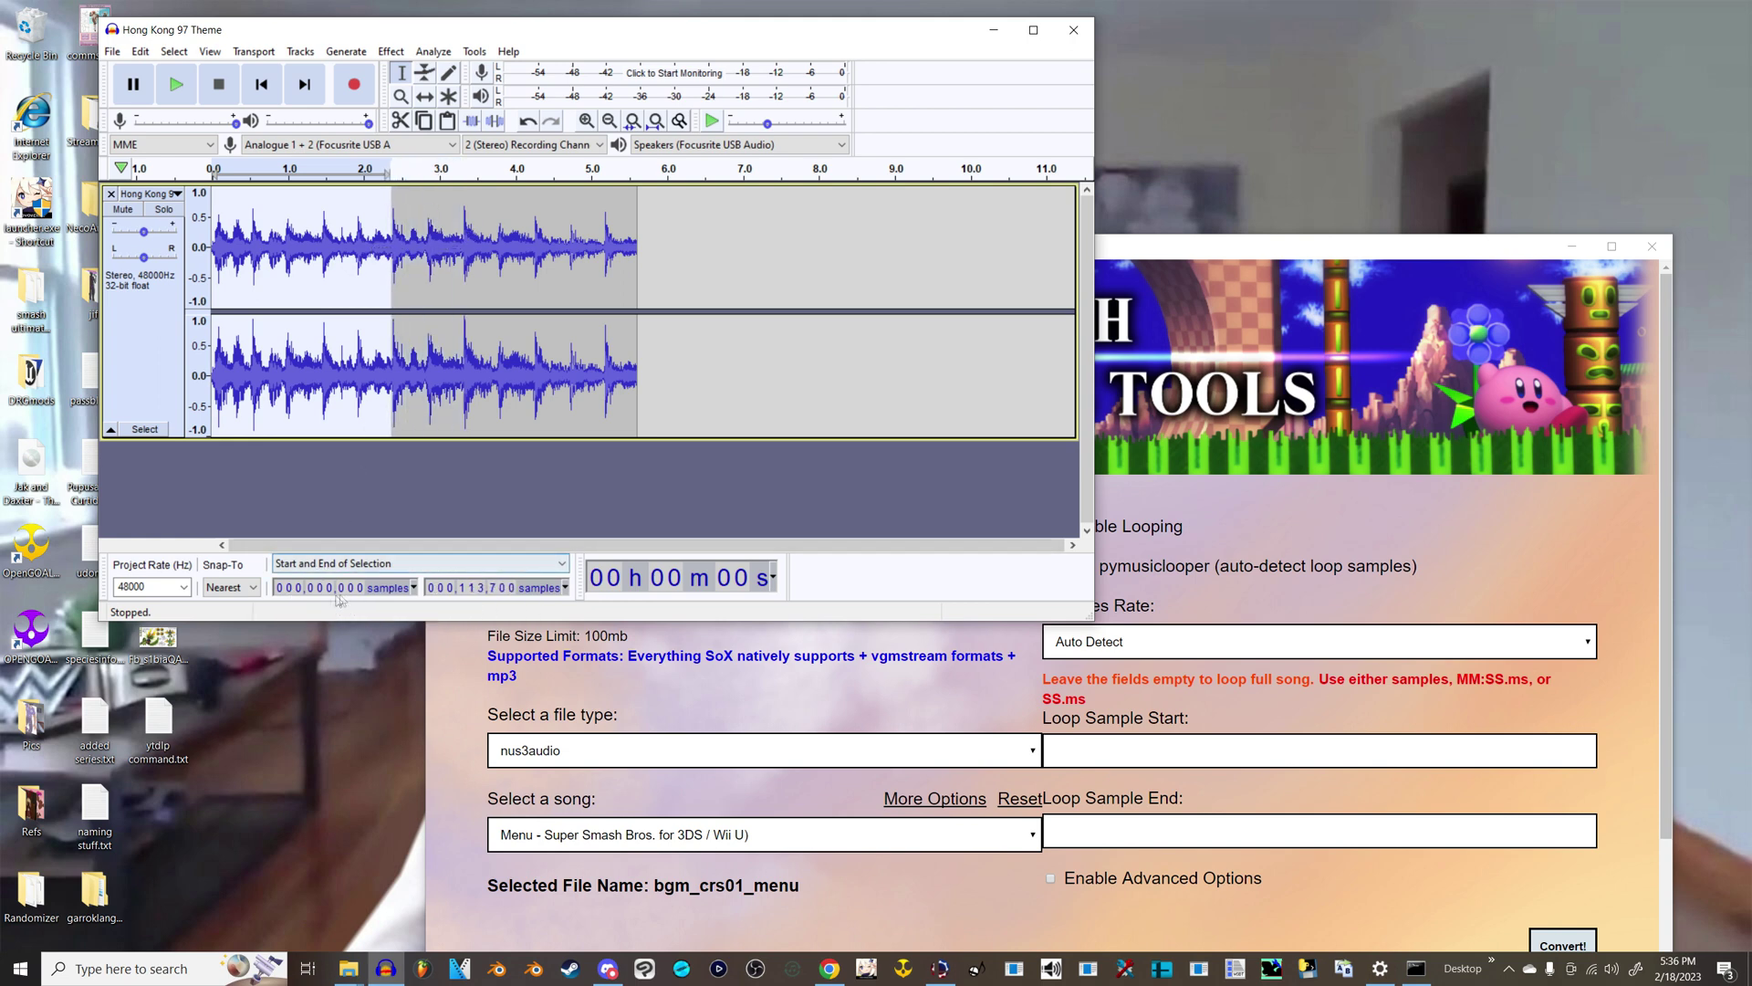
click(415, 589)
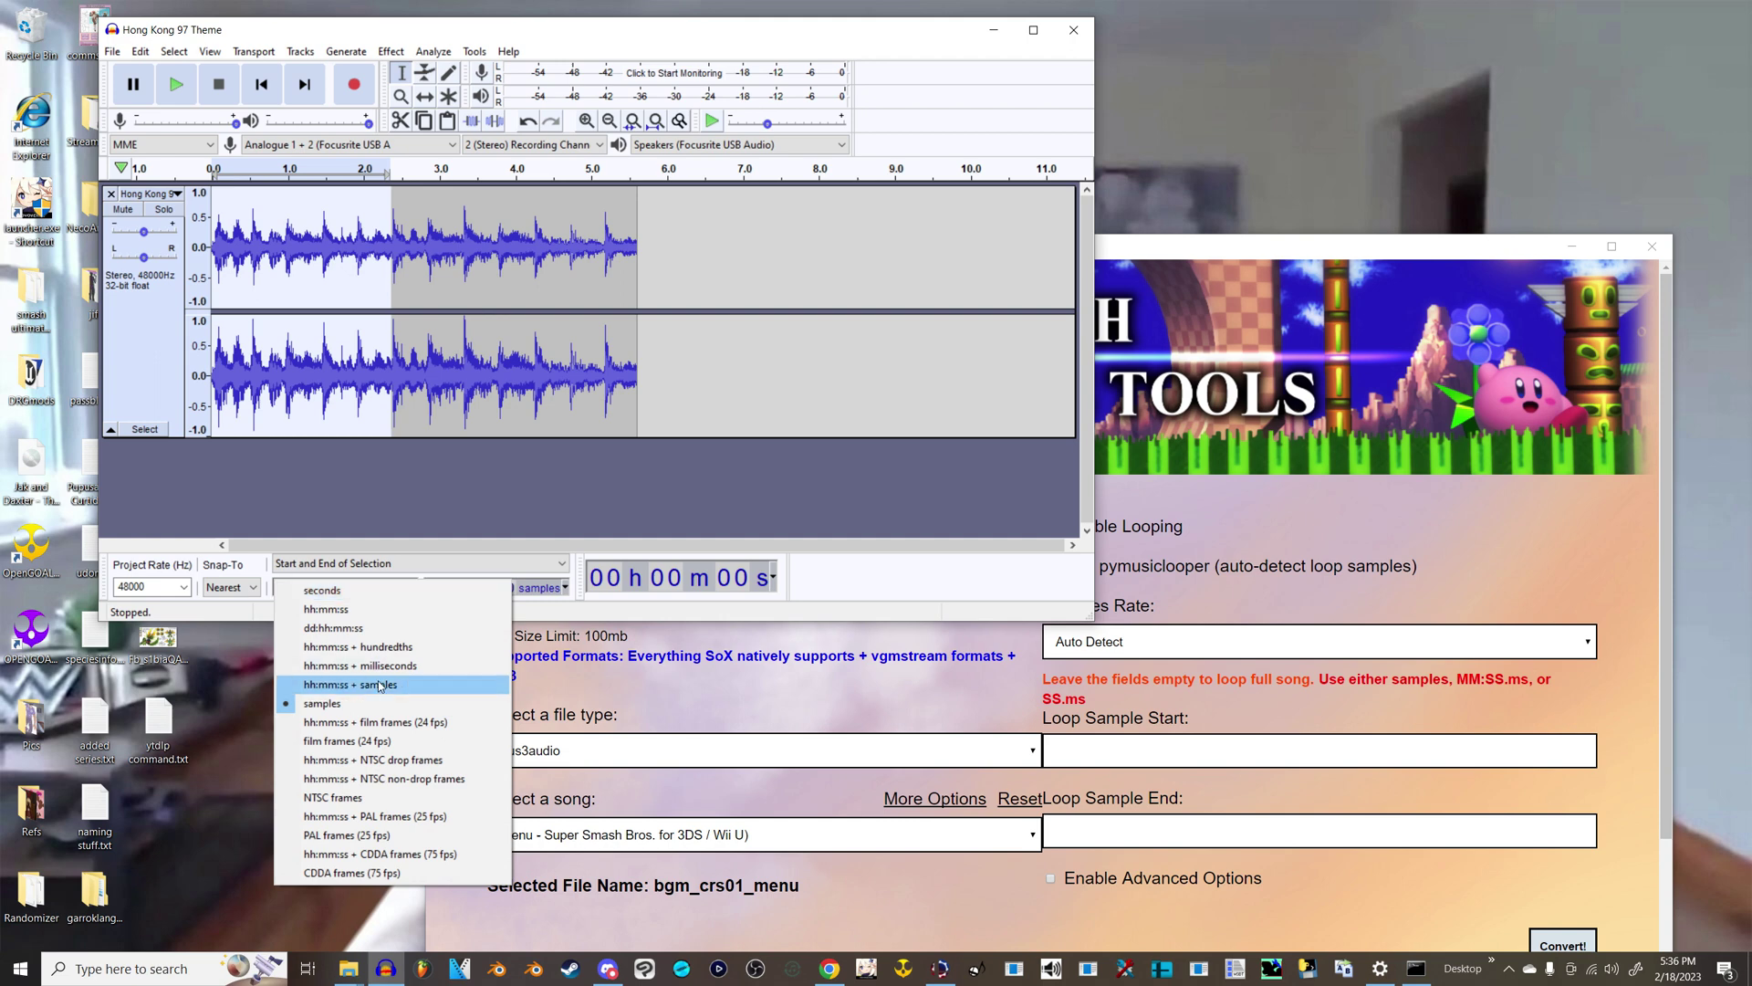
click(325, 702)
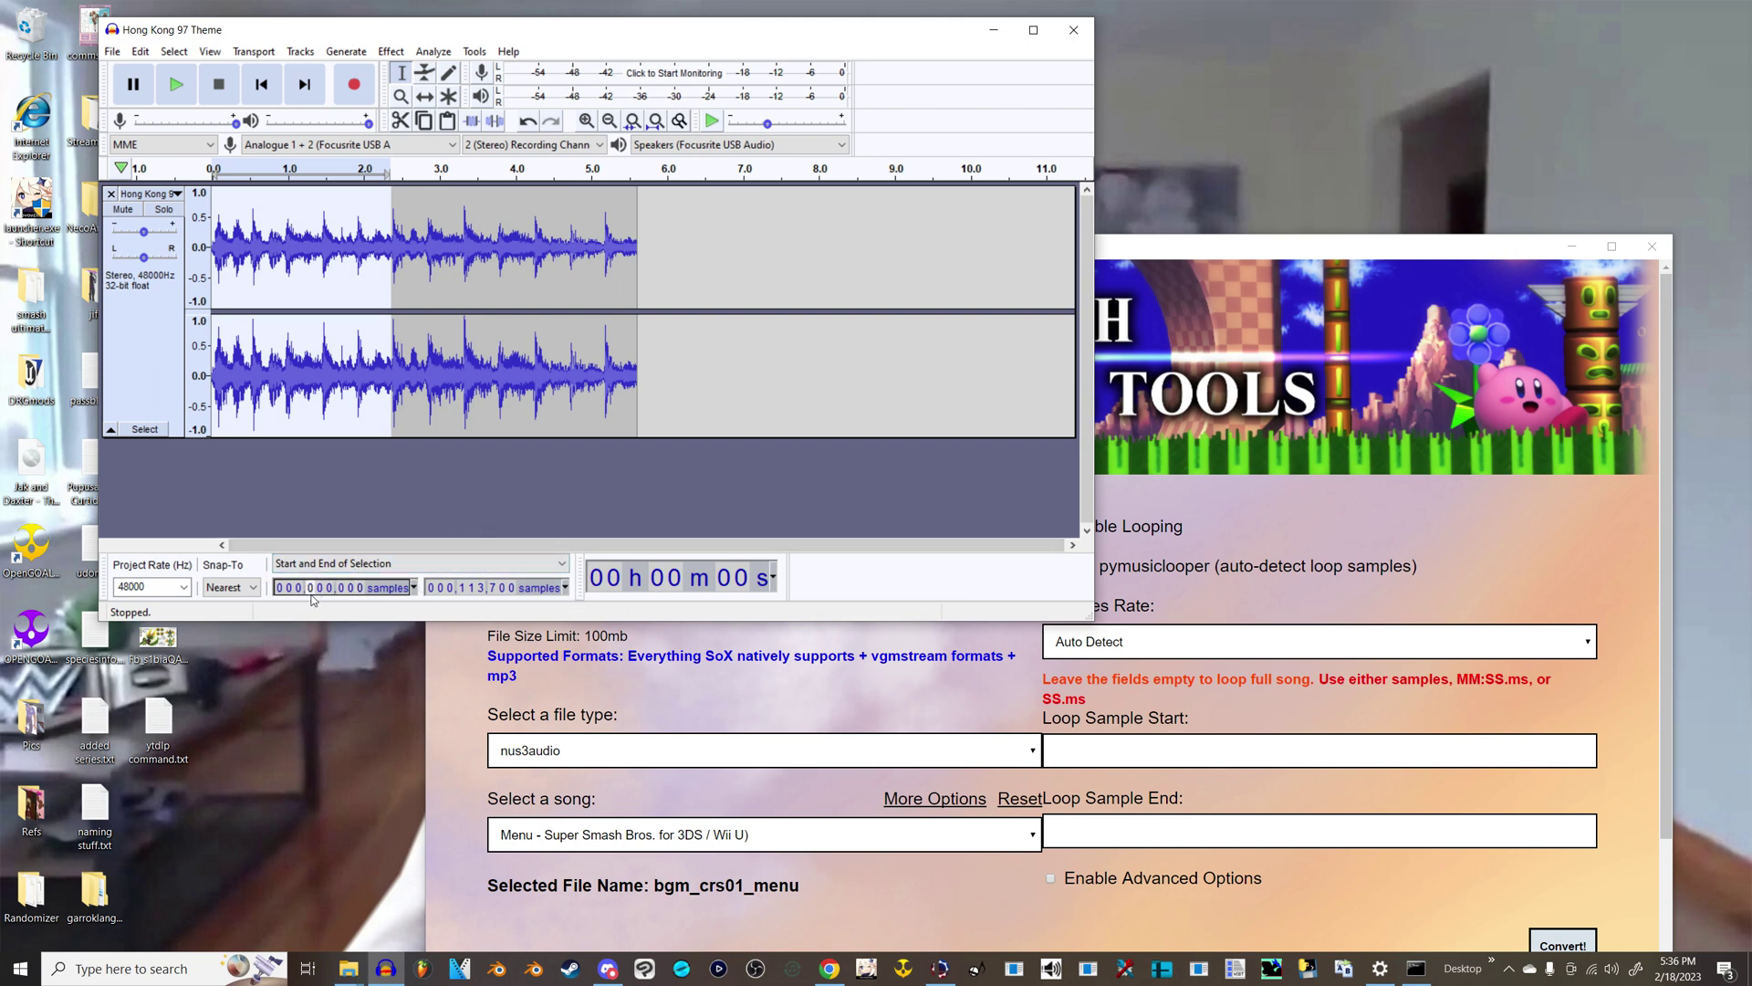
Step: Extend the selection's end to about sample 114,782, play the selected section, and stop playback
click(389, 224)
drag(379, 225, 392, 224)
key(space)
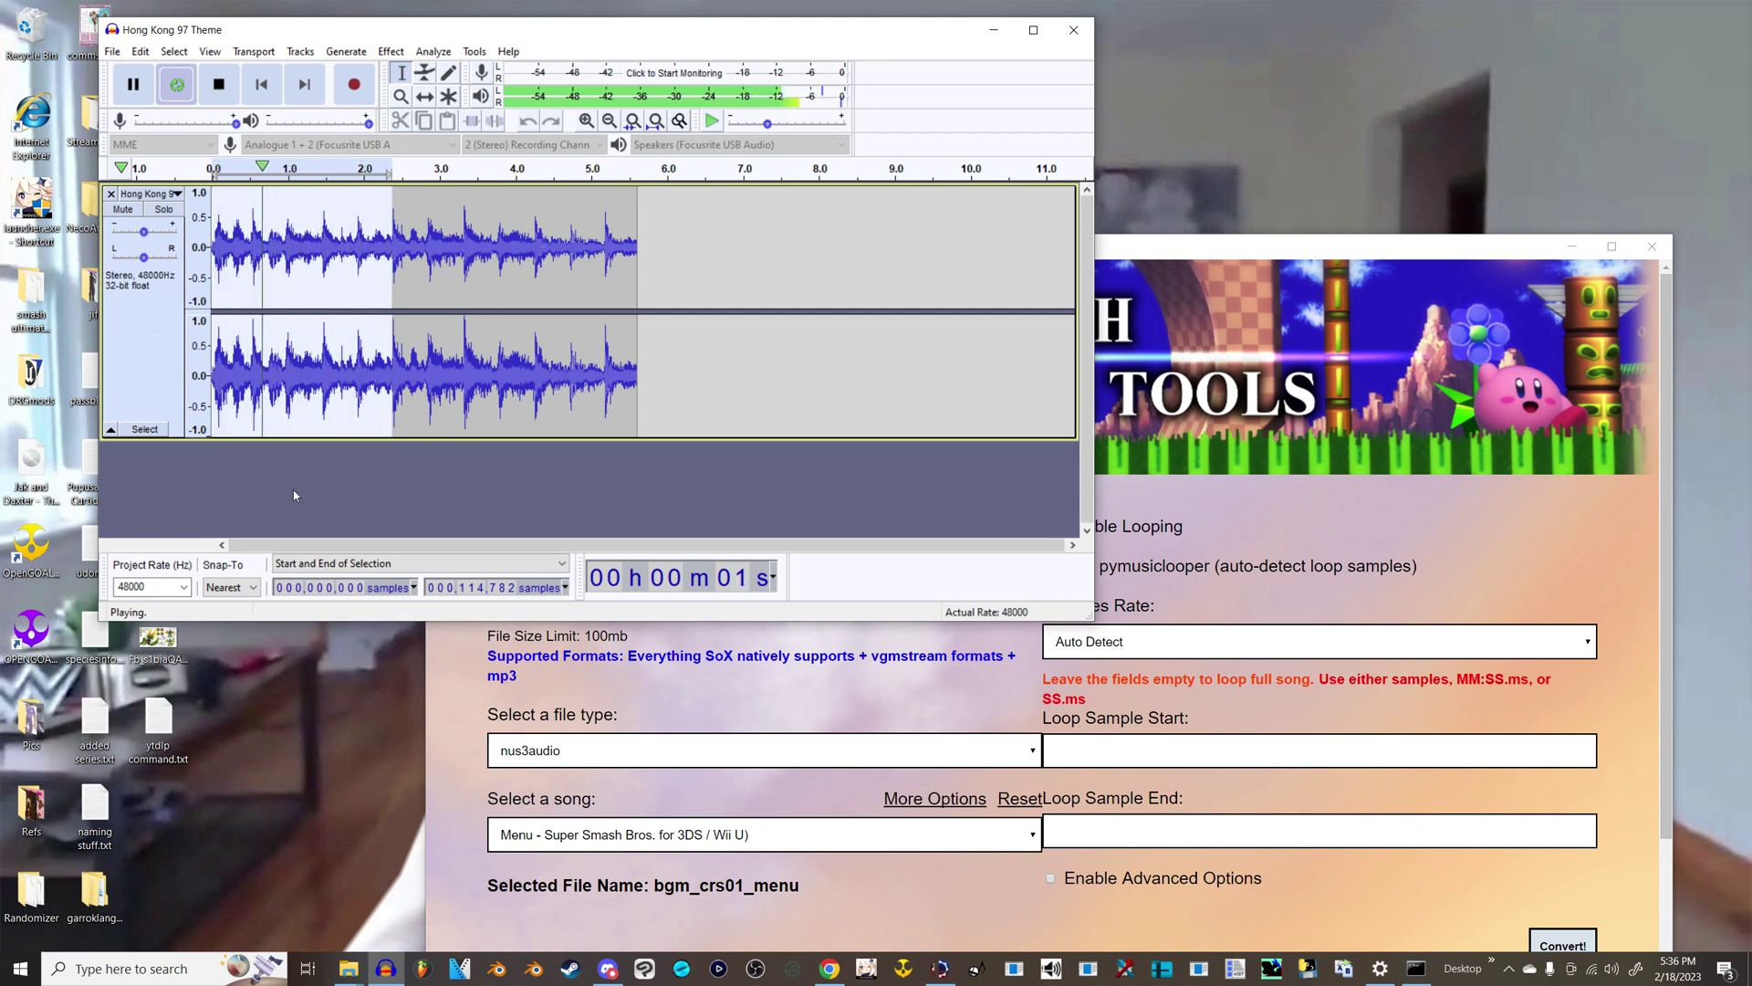
key(ctrl+shift+a)
click(218, 84)
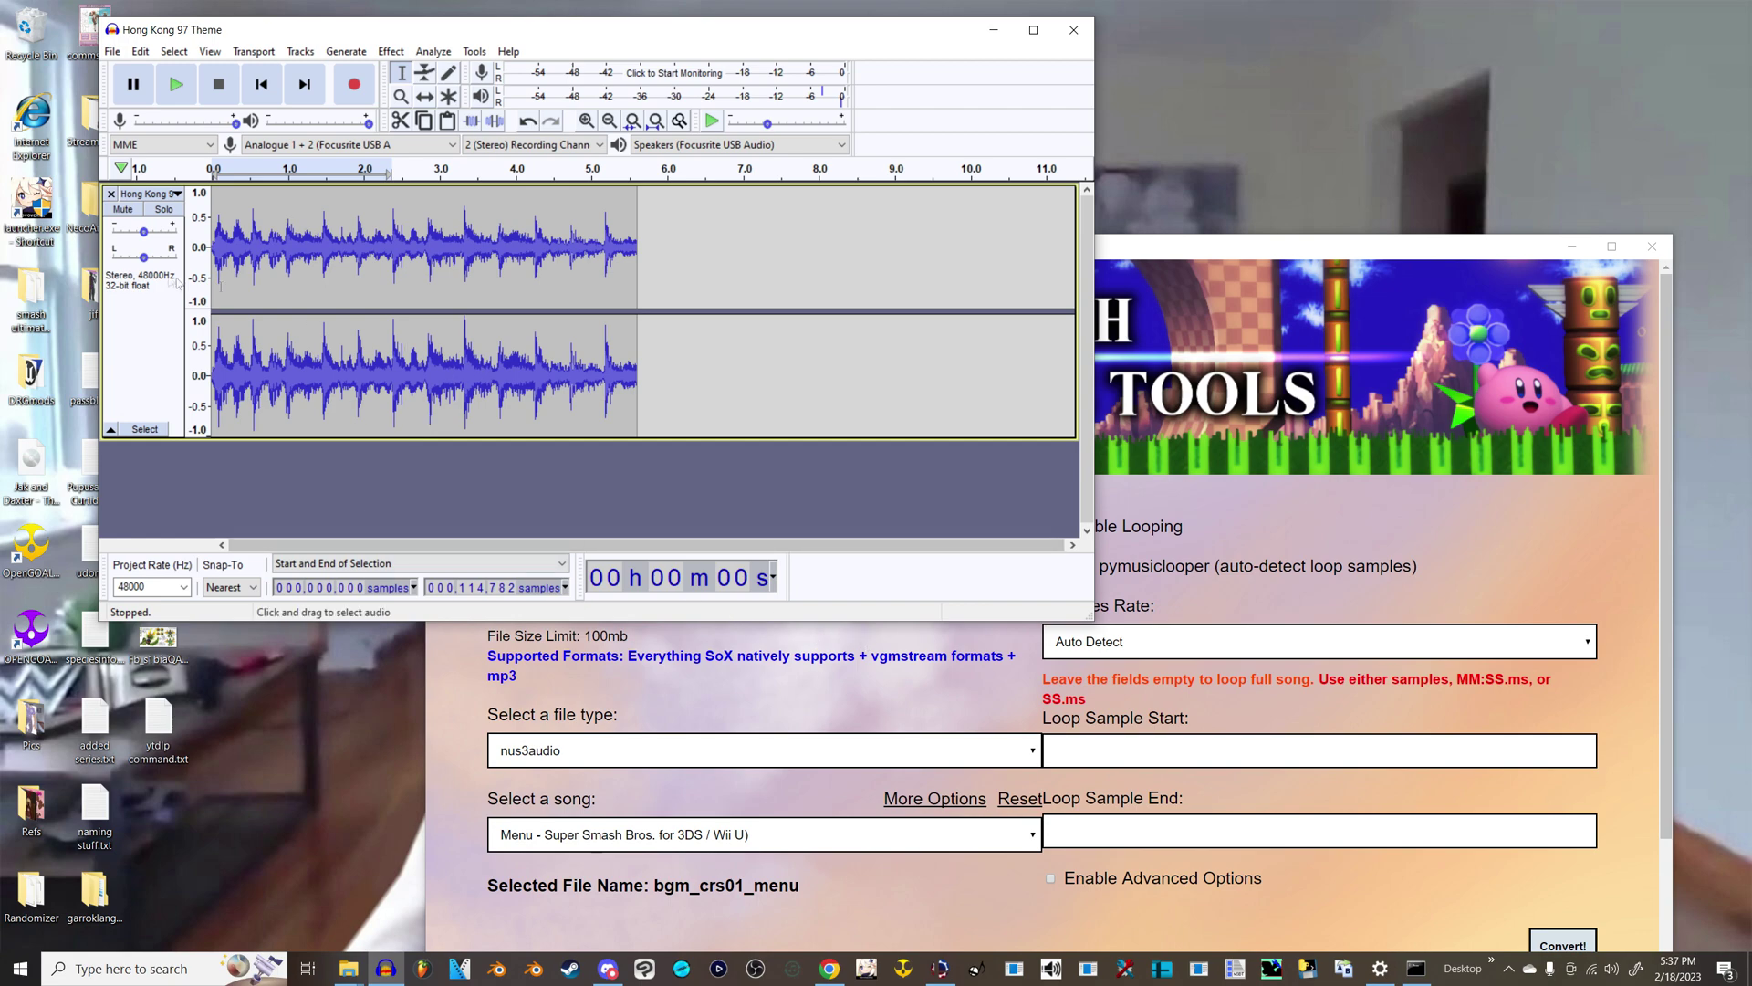
Step: In Smash Ultimate Tools, set the loop sample start to 0 and the loop sample end to 114782
click(1145, 748)
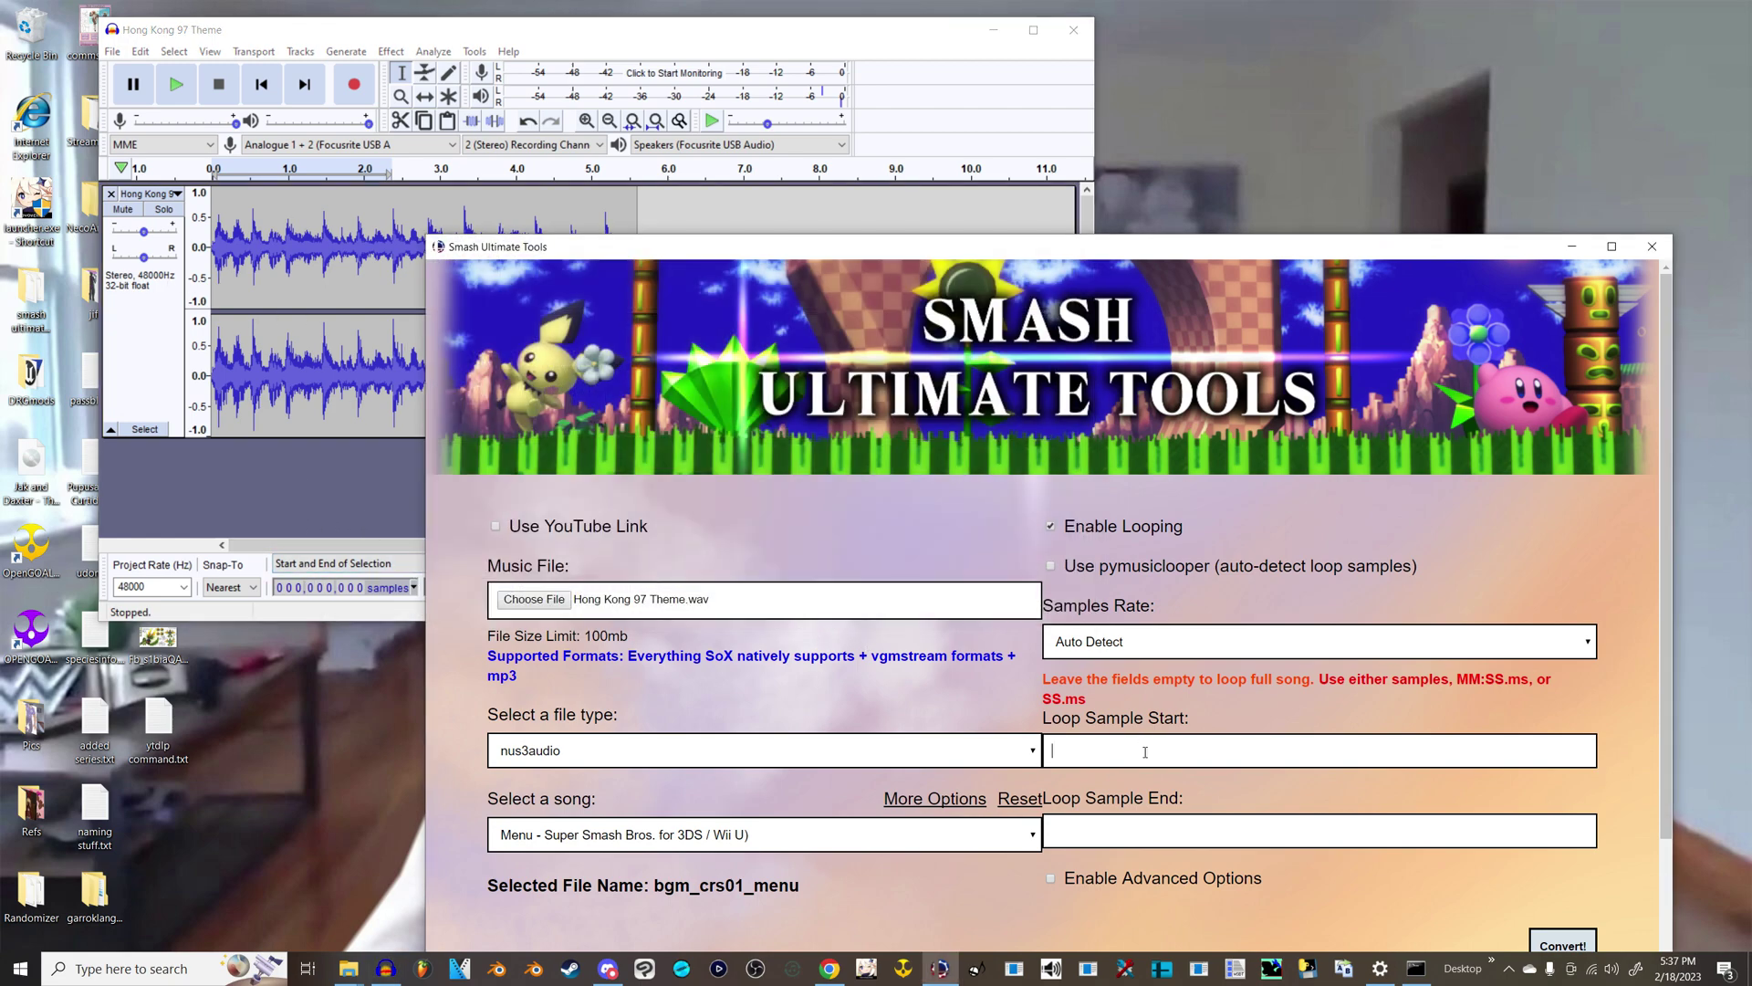
drag(921, 39, 719, 74)
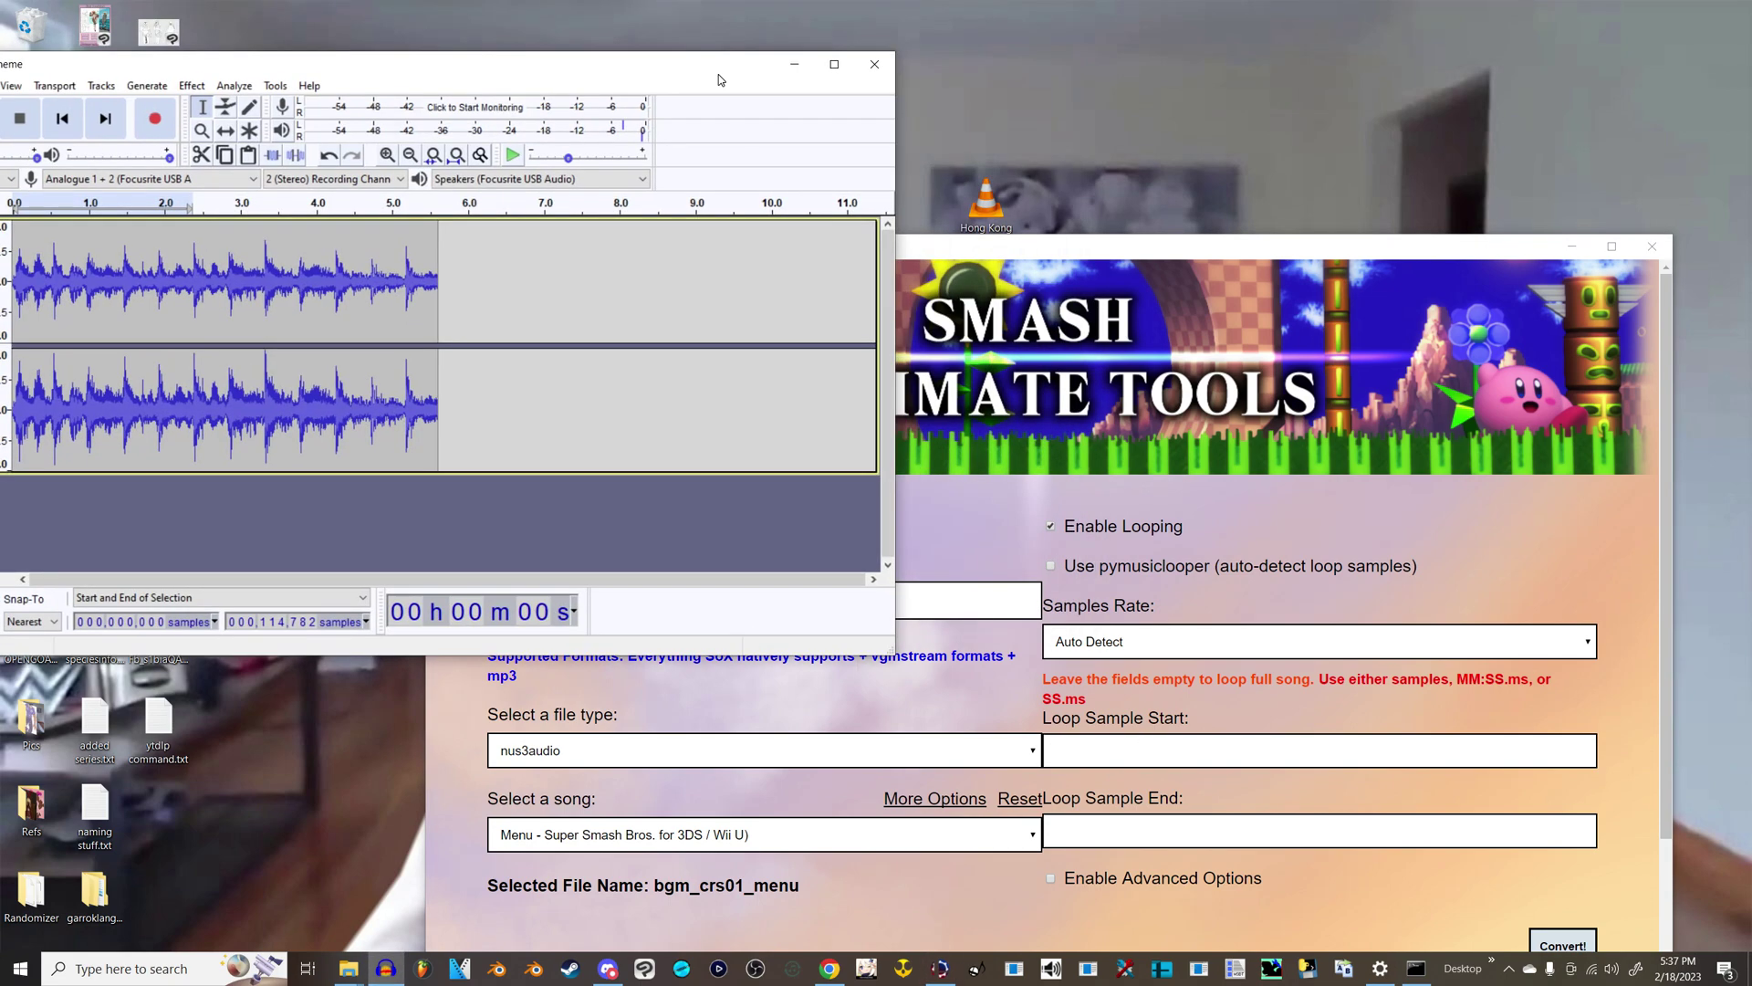
click(1241, 728)
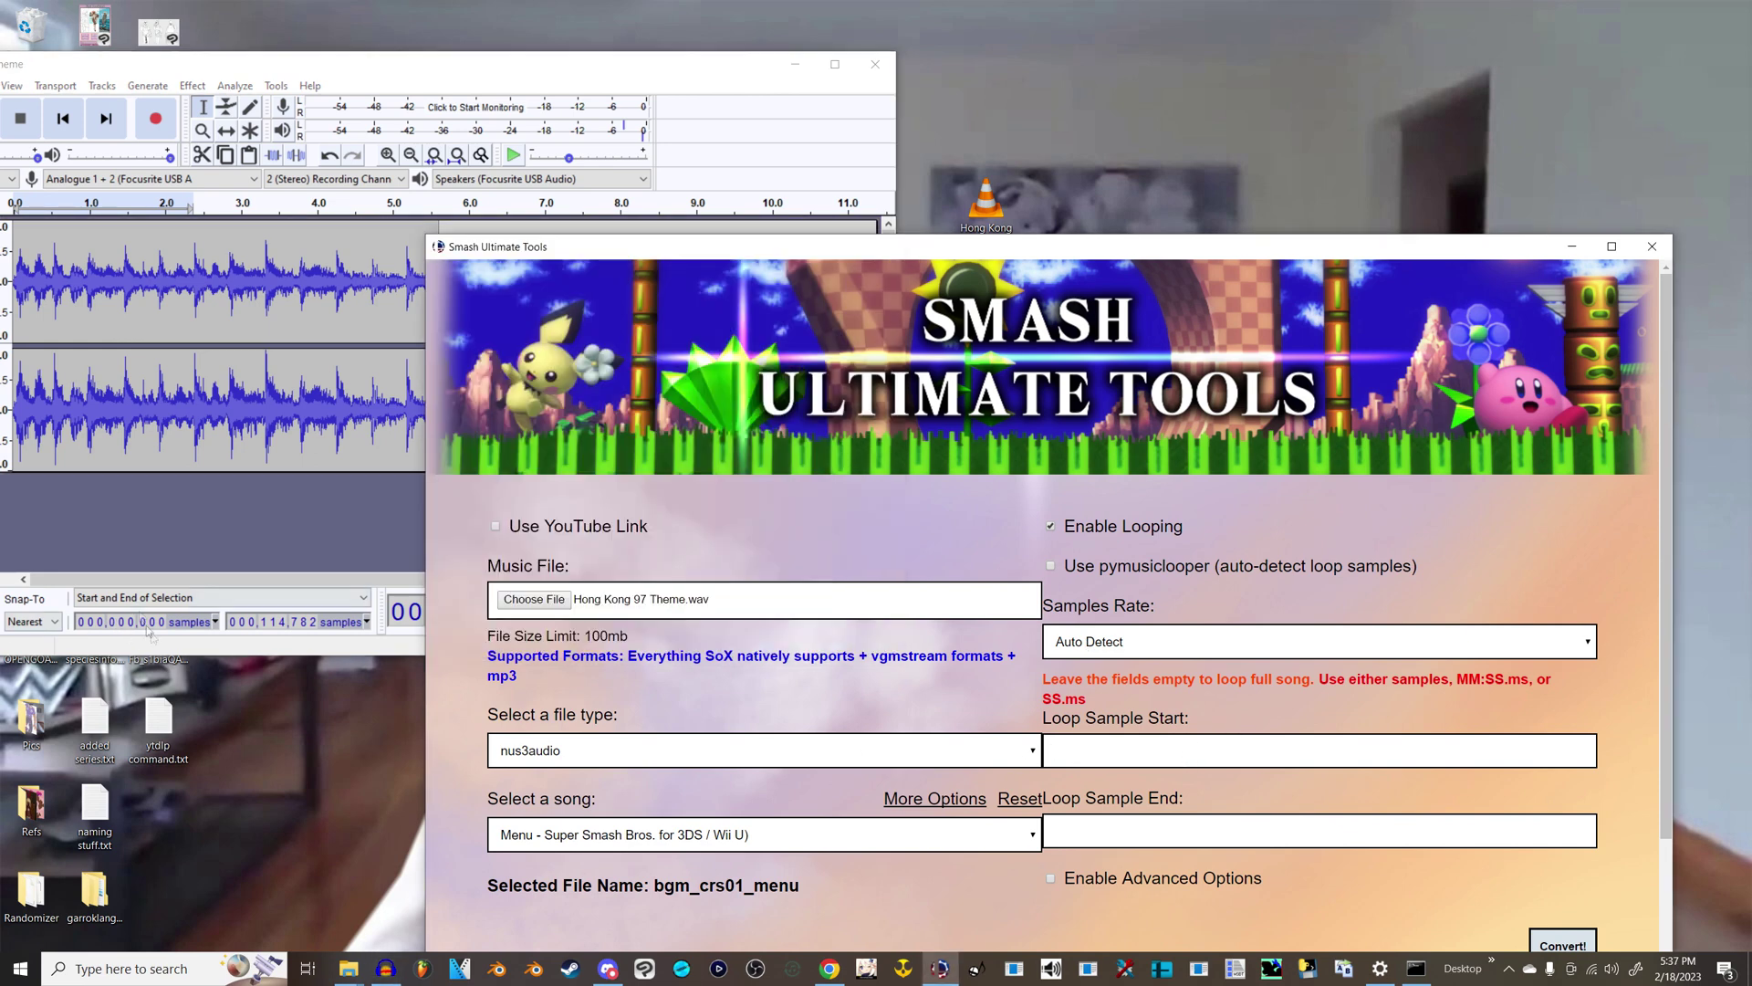
click(191, 597)
click(192, 601)
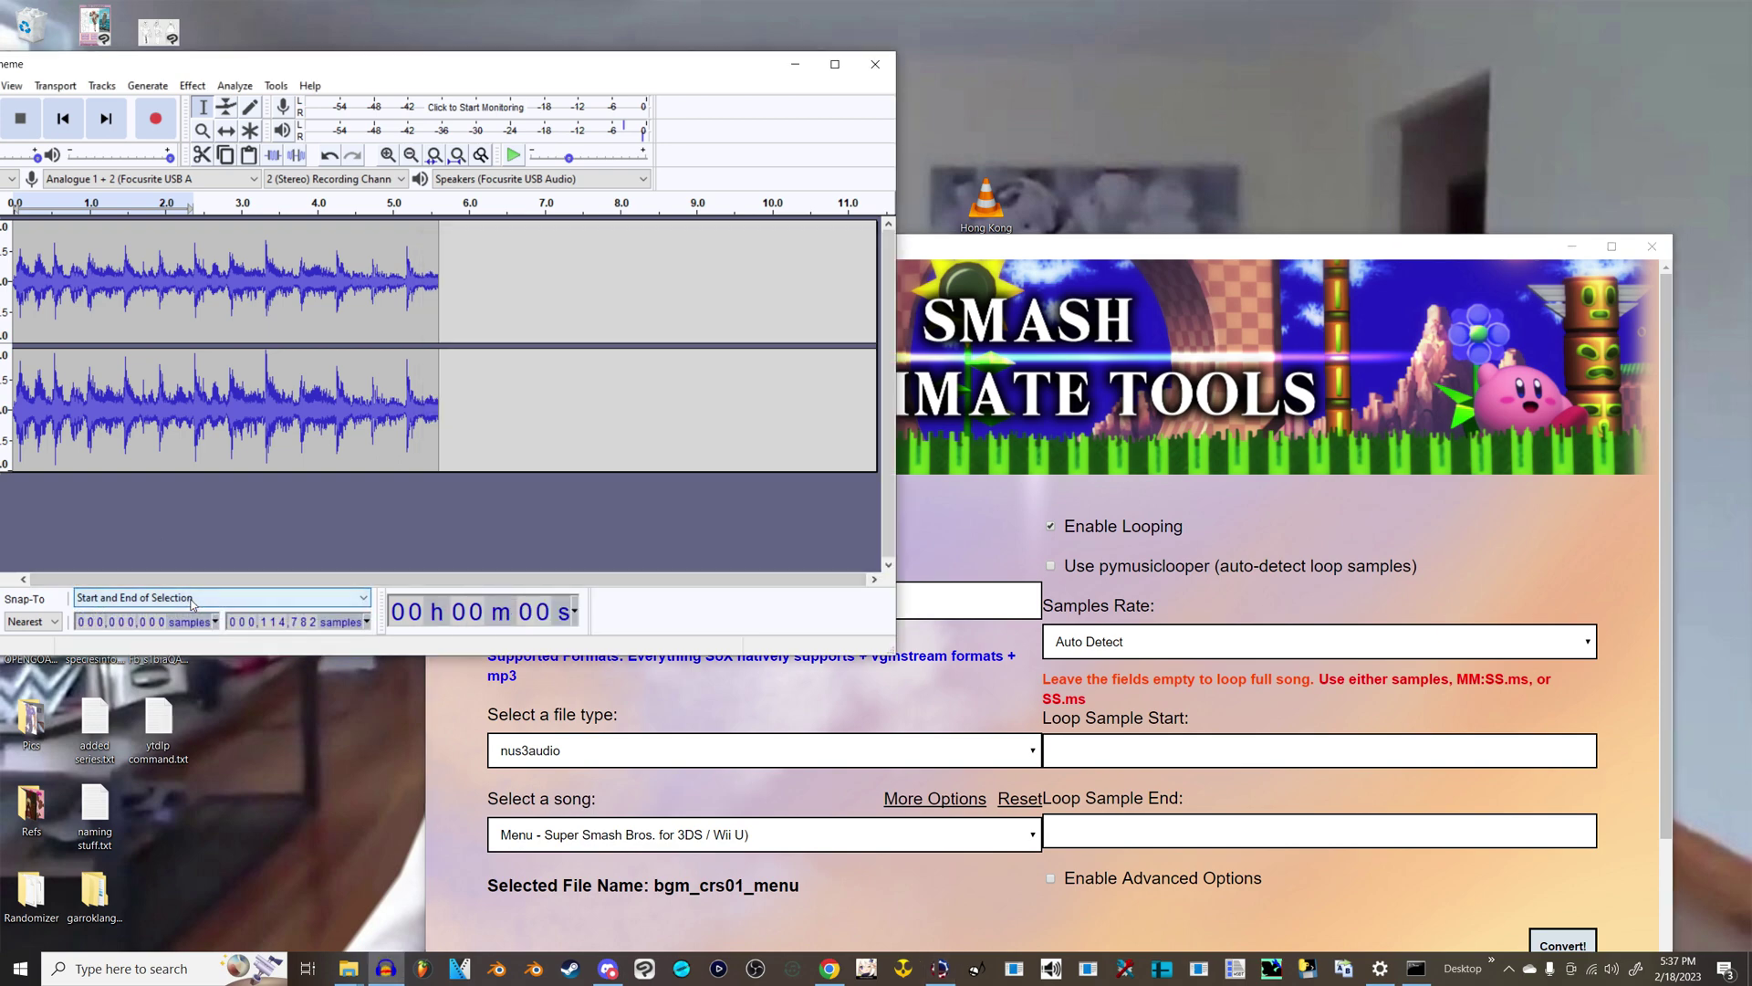
click(1150, 750)
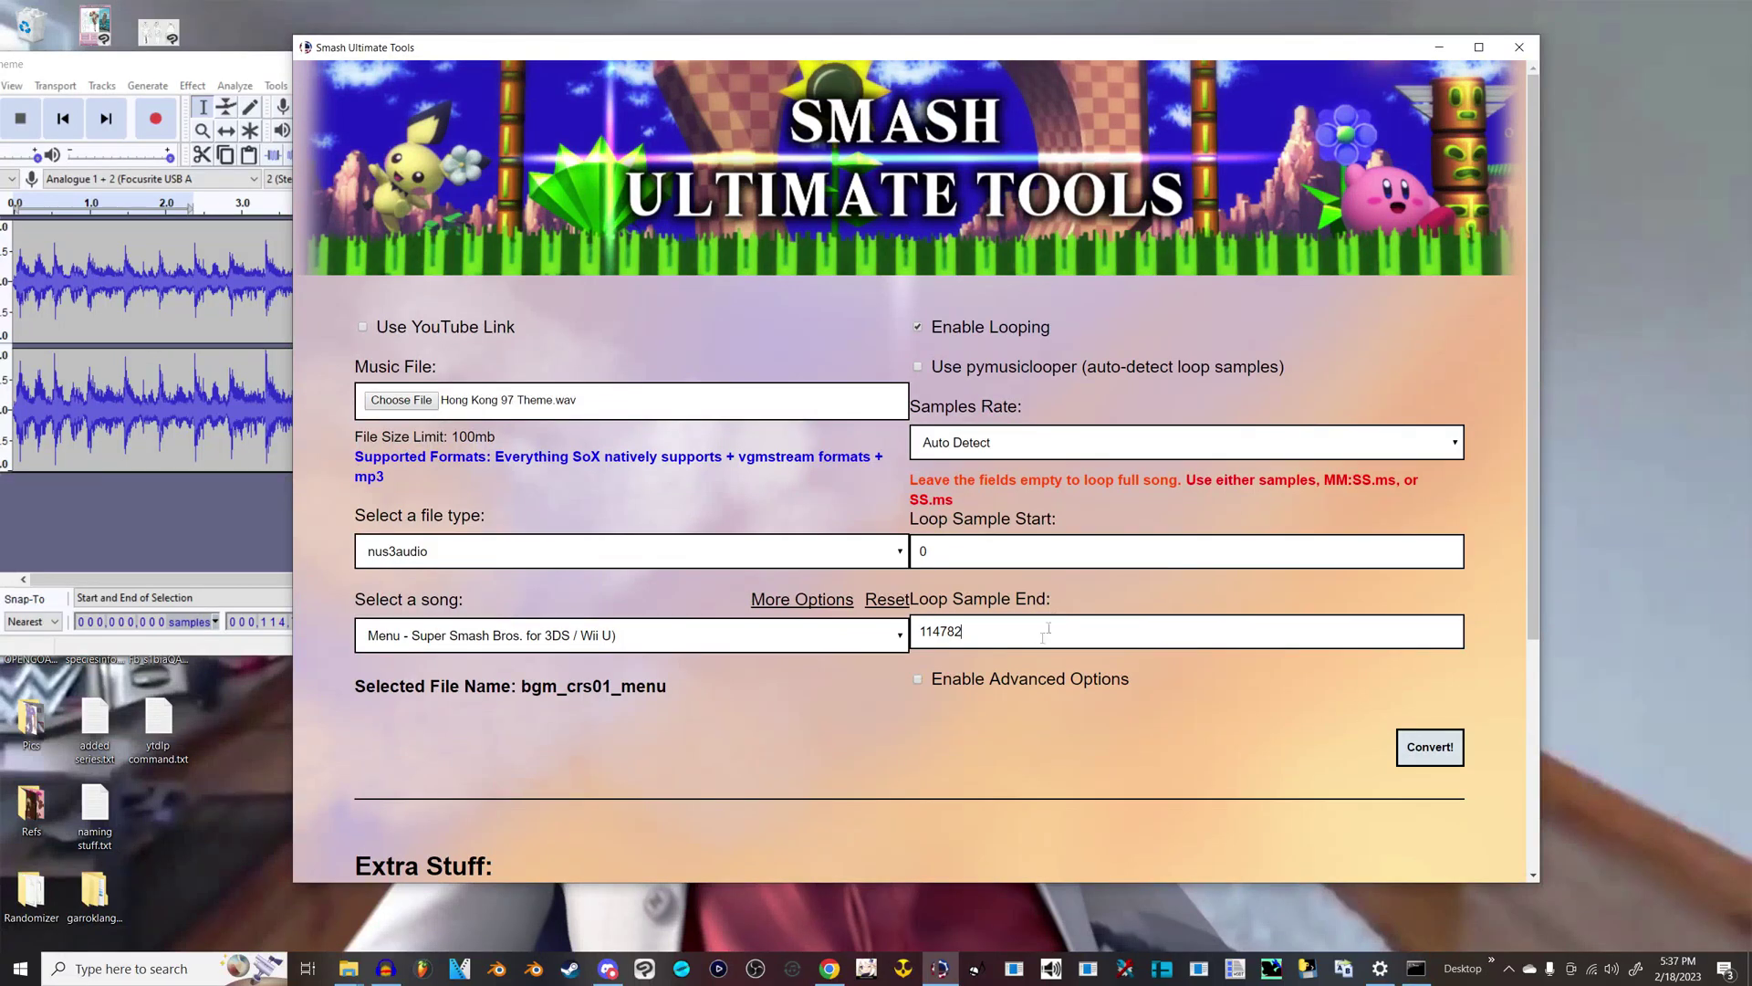
Step: Clear the loop sample start and end so that the full song loops
key(ctrl+a)
key(BackSpace)
key(shift+Tab)
key(BackSpace)
Step: Choose Wario from the character themes as the song to replace
click(703, 639)
scroll(694, 502, down, 5)
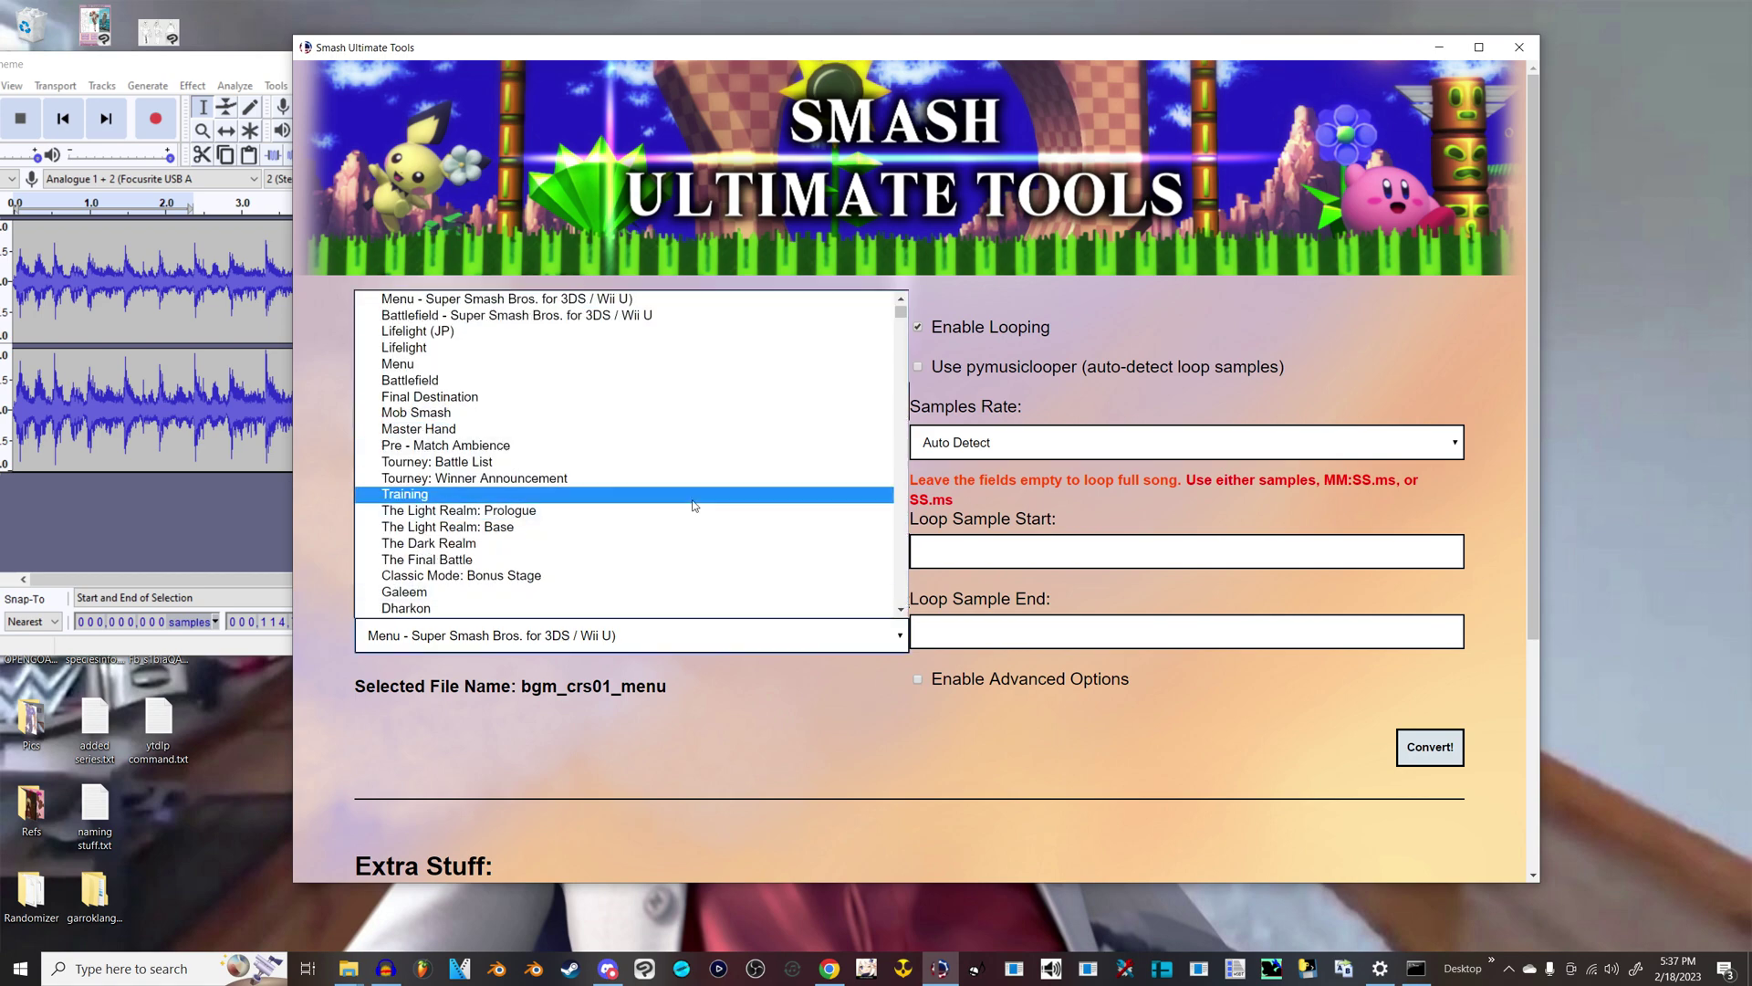
scroll(822, 429, down, 10)
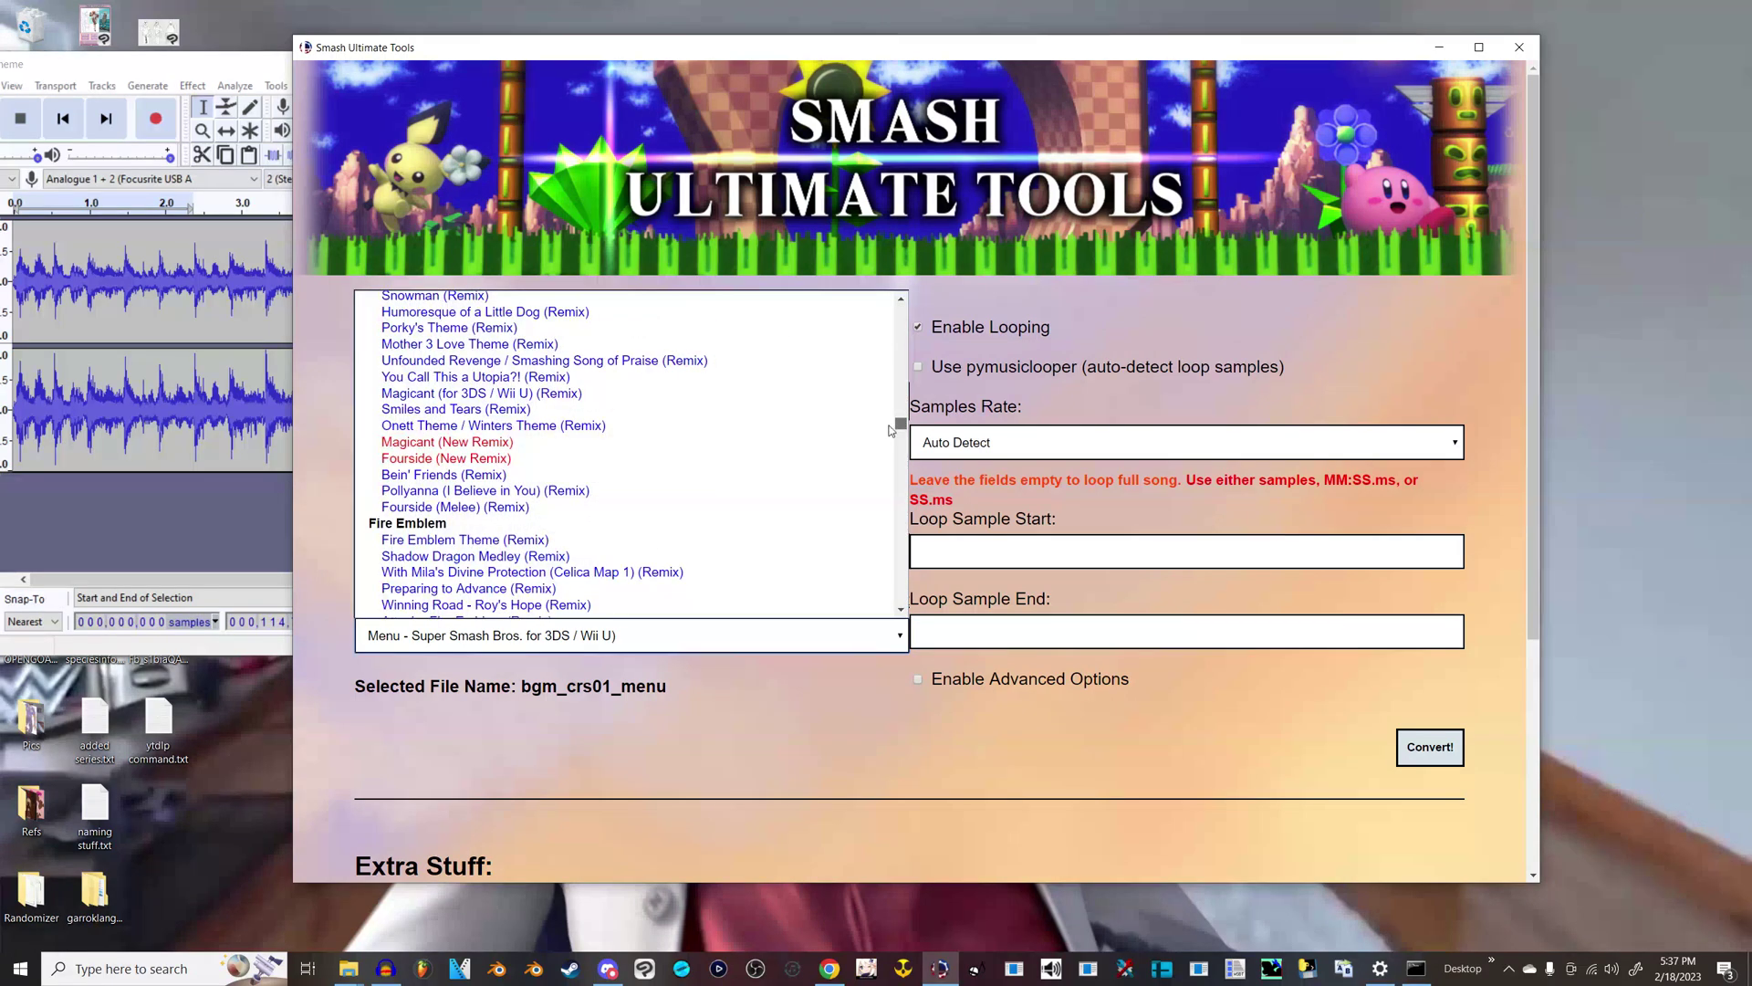
scroll(886, 461, down, 8)
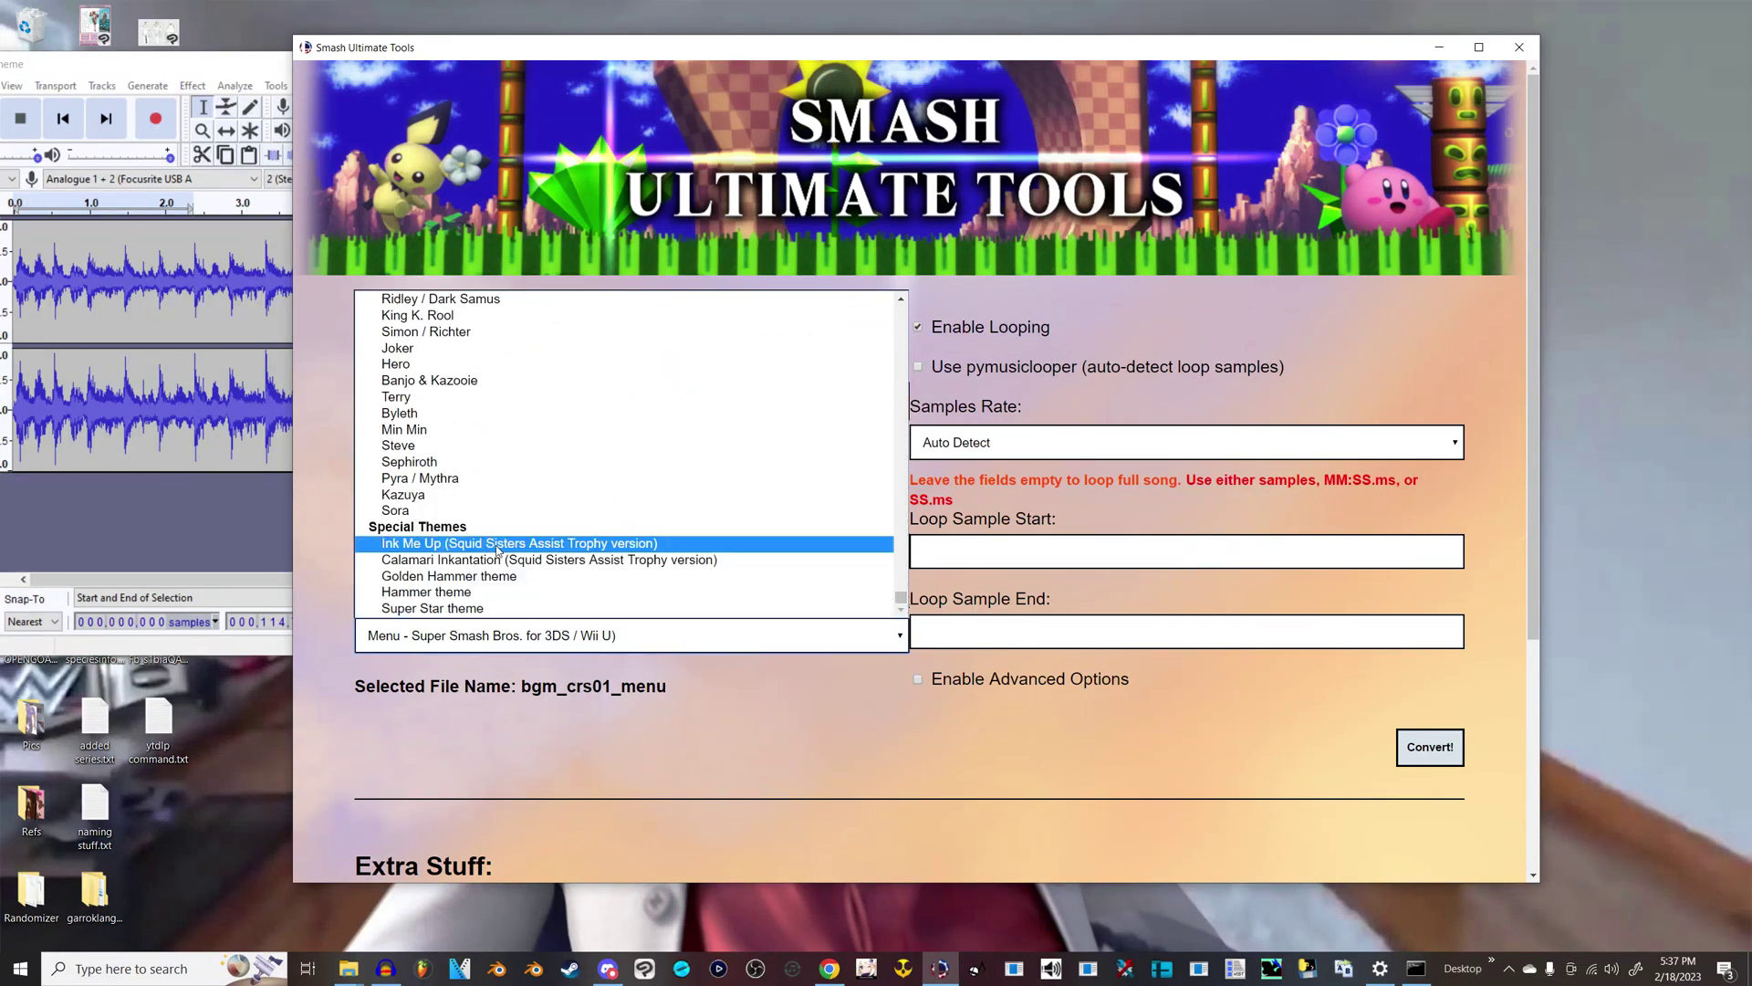
scroll(514, 541, down, 5)
scroll(512, 539, up, 4)
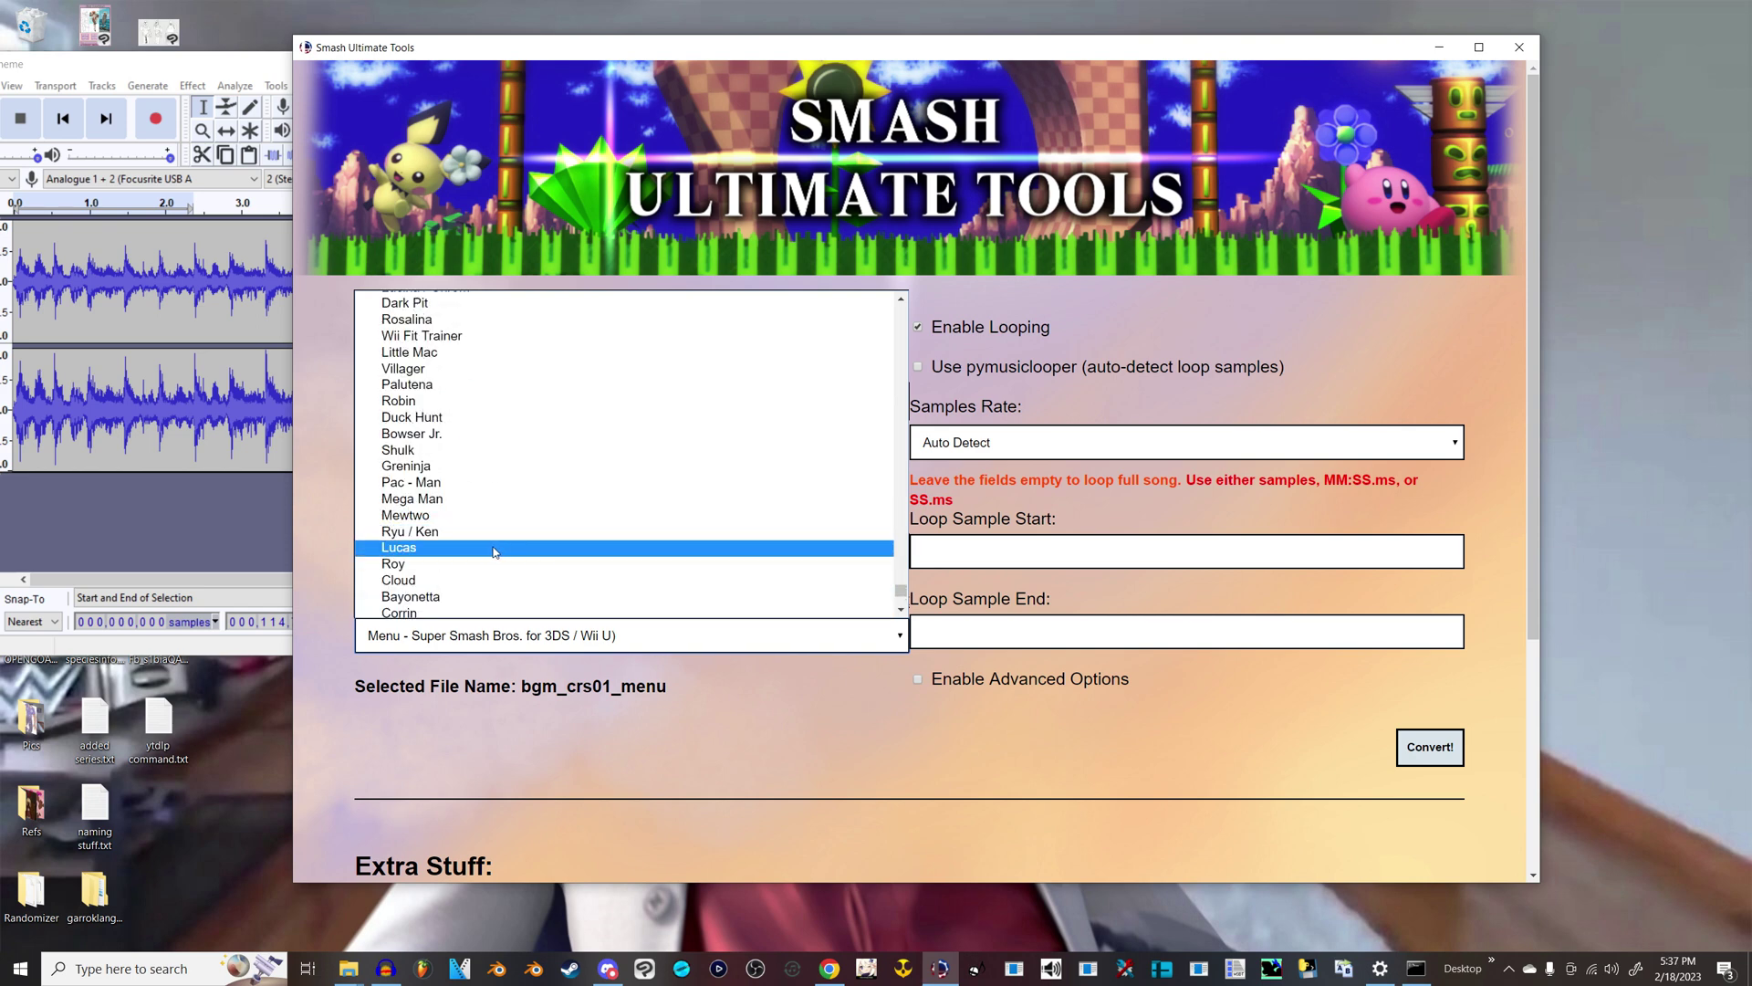
scroll(482, 551, down, 7)
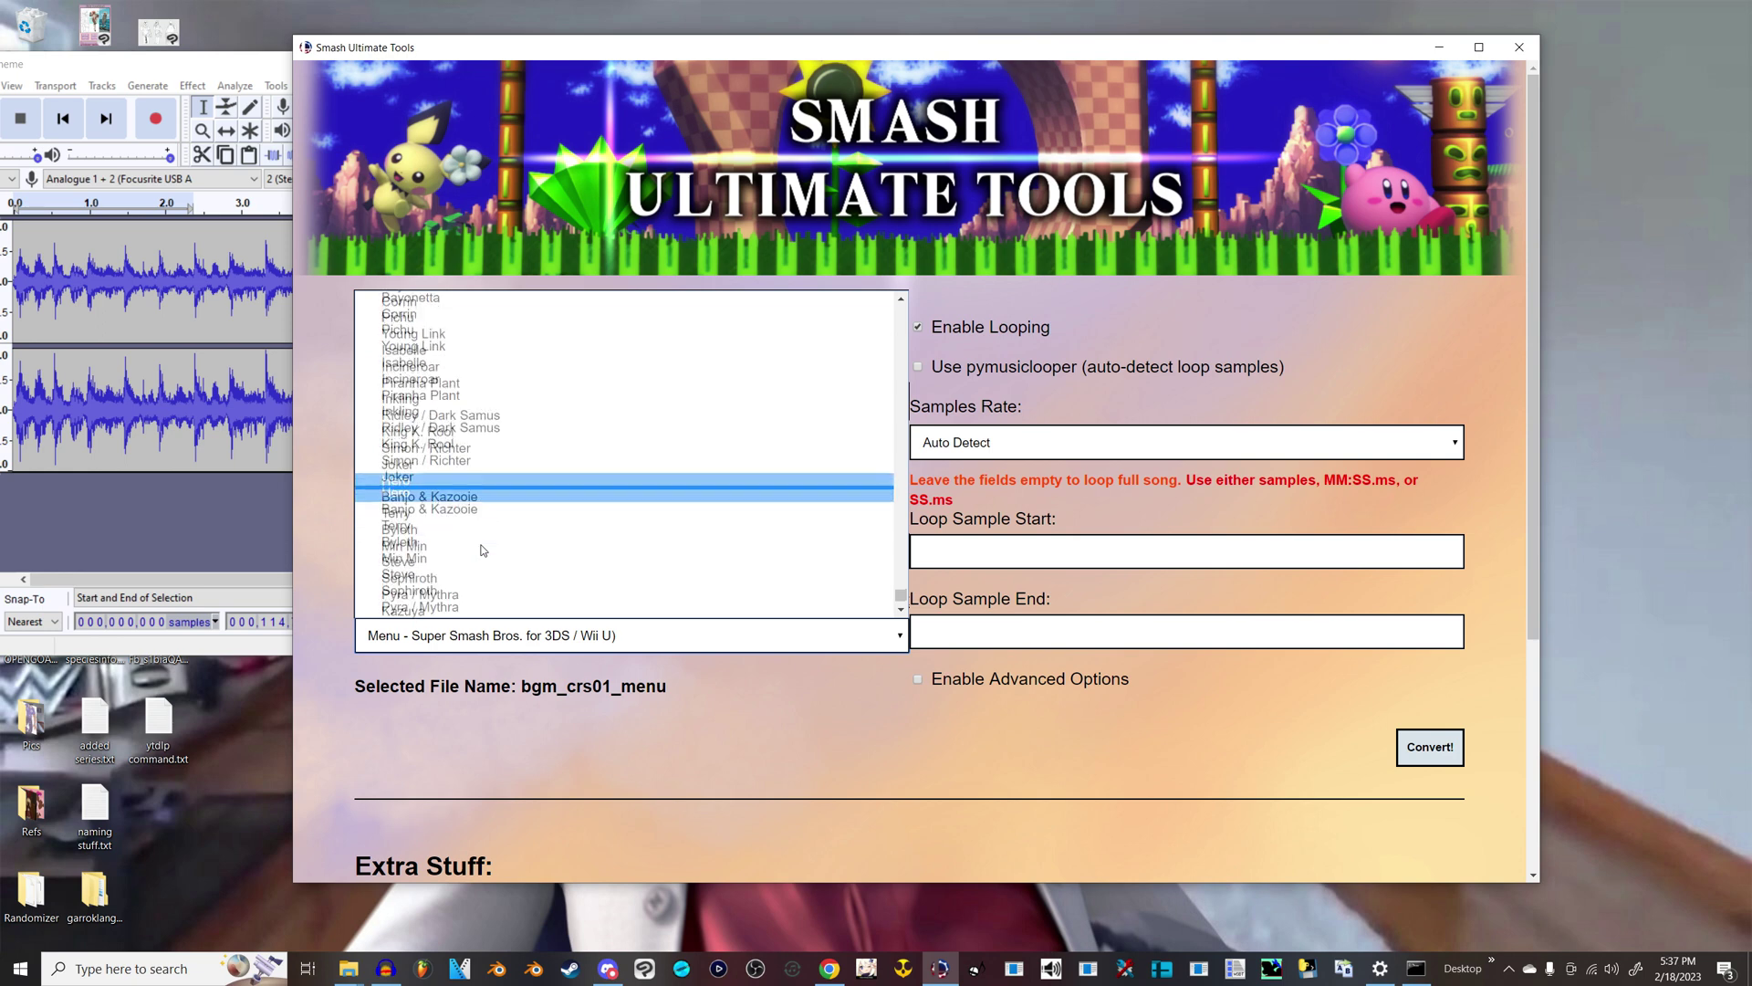
scroll(482, 550, up, 7)
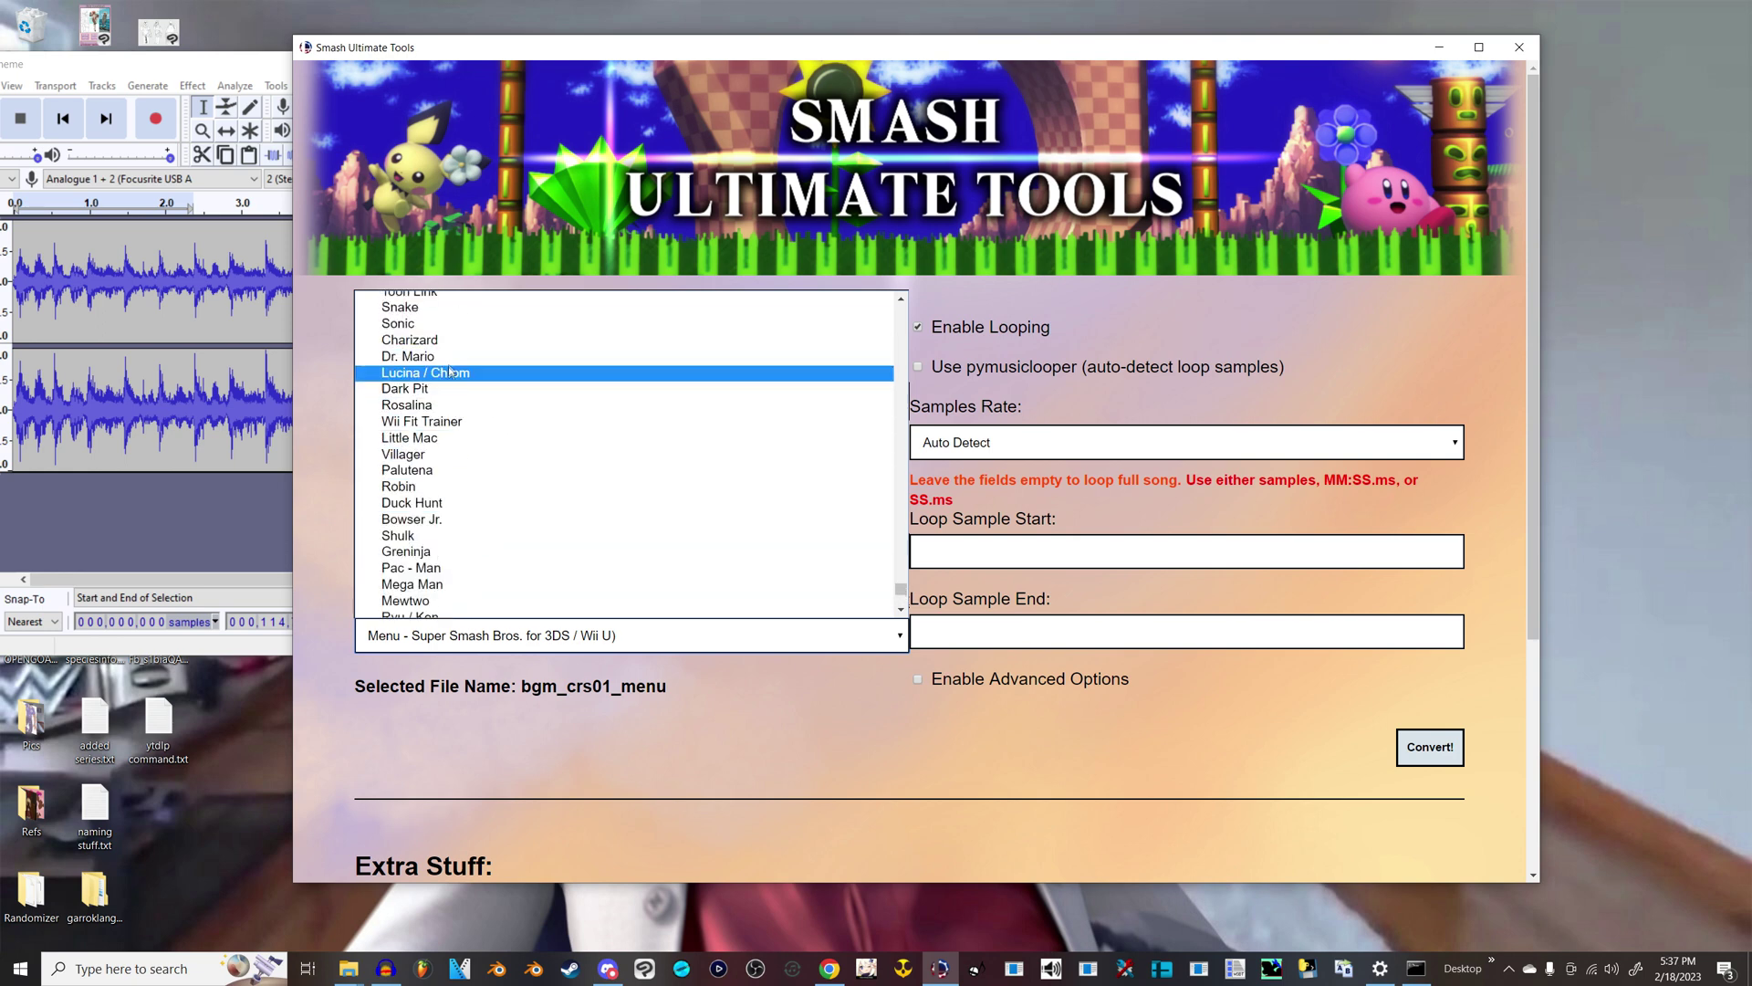
click(447, 340)
click(711, 636)
scroll(444, 438, up, 2)
click(444, 449)
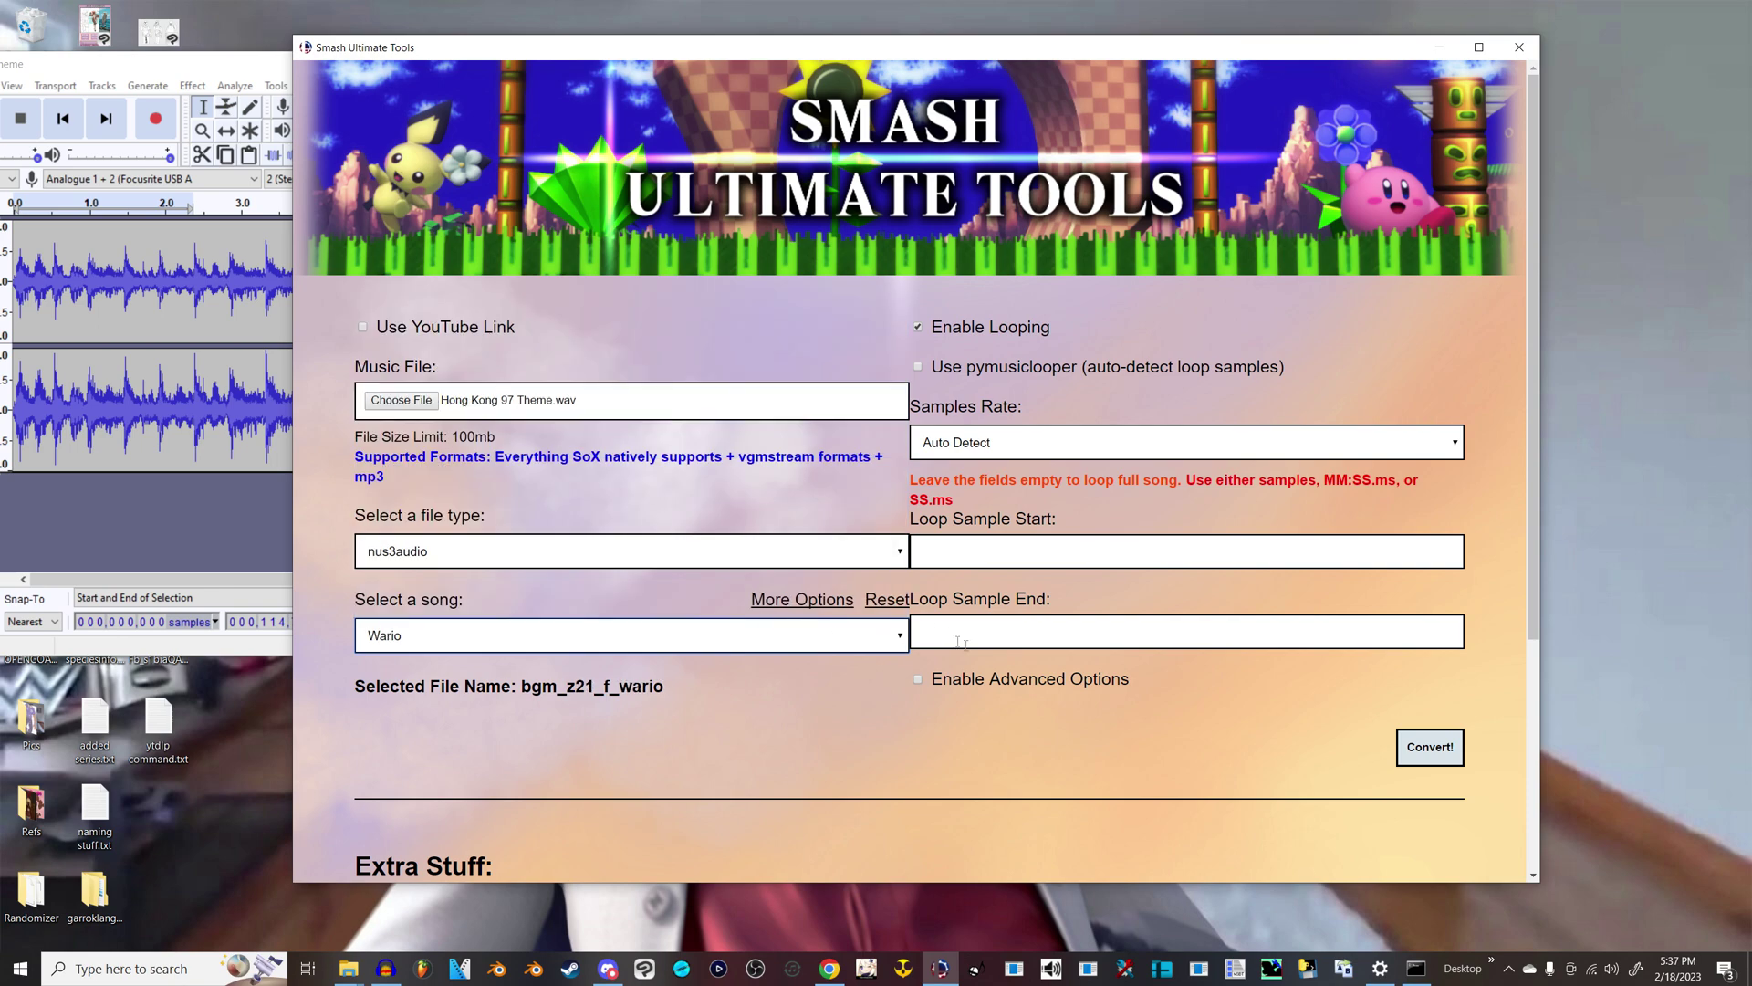
Step: Enable the advanced options, keep bgm_z21_f_wario as the output file name, and convert the song
scroll(858, 548, down, 2)
click(918, 509)
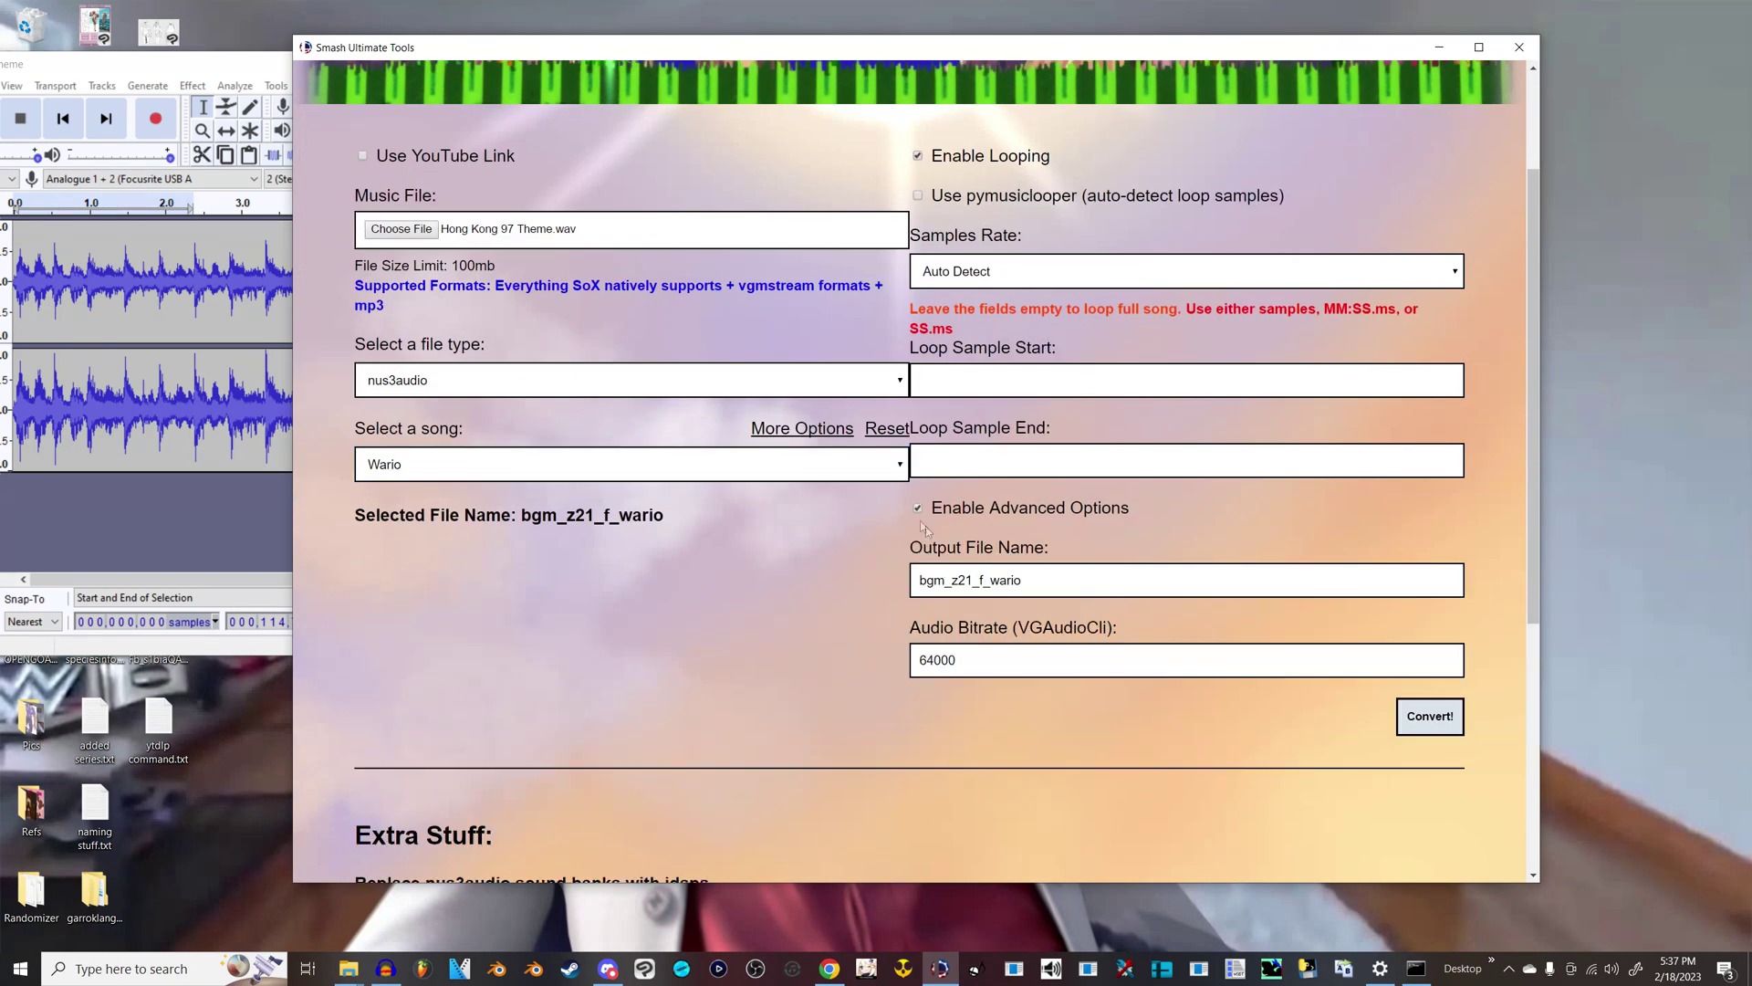
drag(1049, 586, 783, 575)
drag(1028, 582, 727, 583)
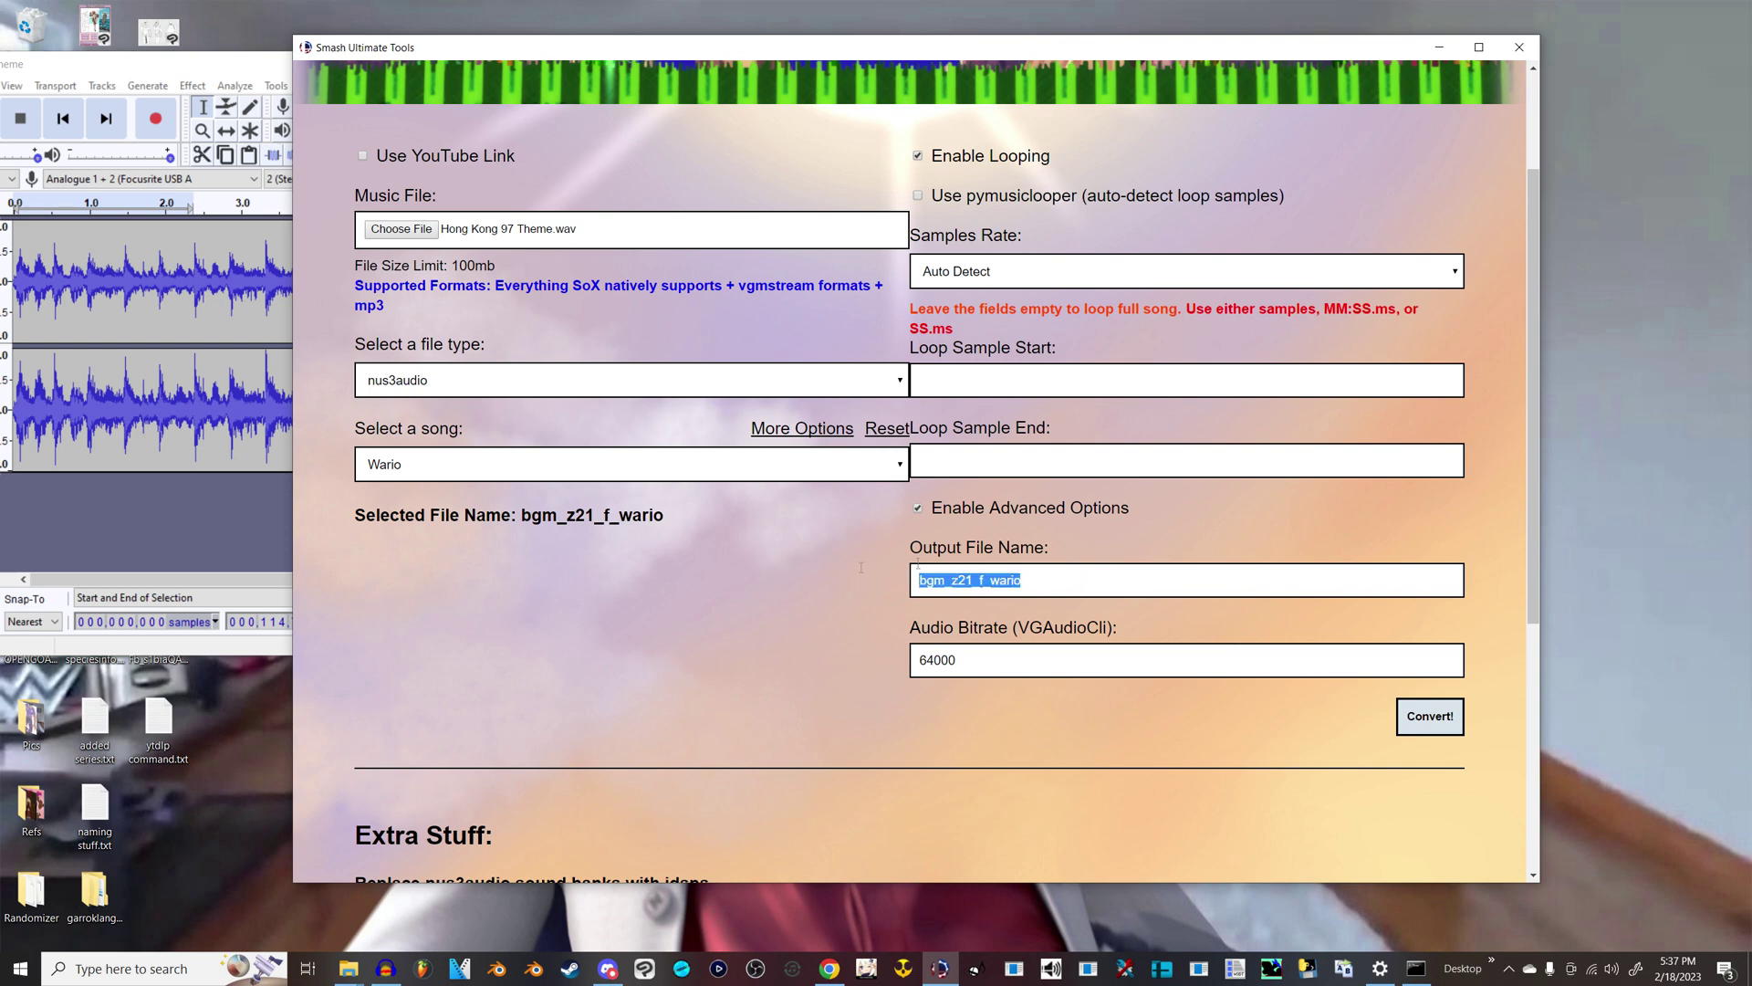
click(732, 599)
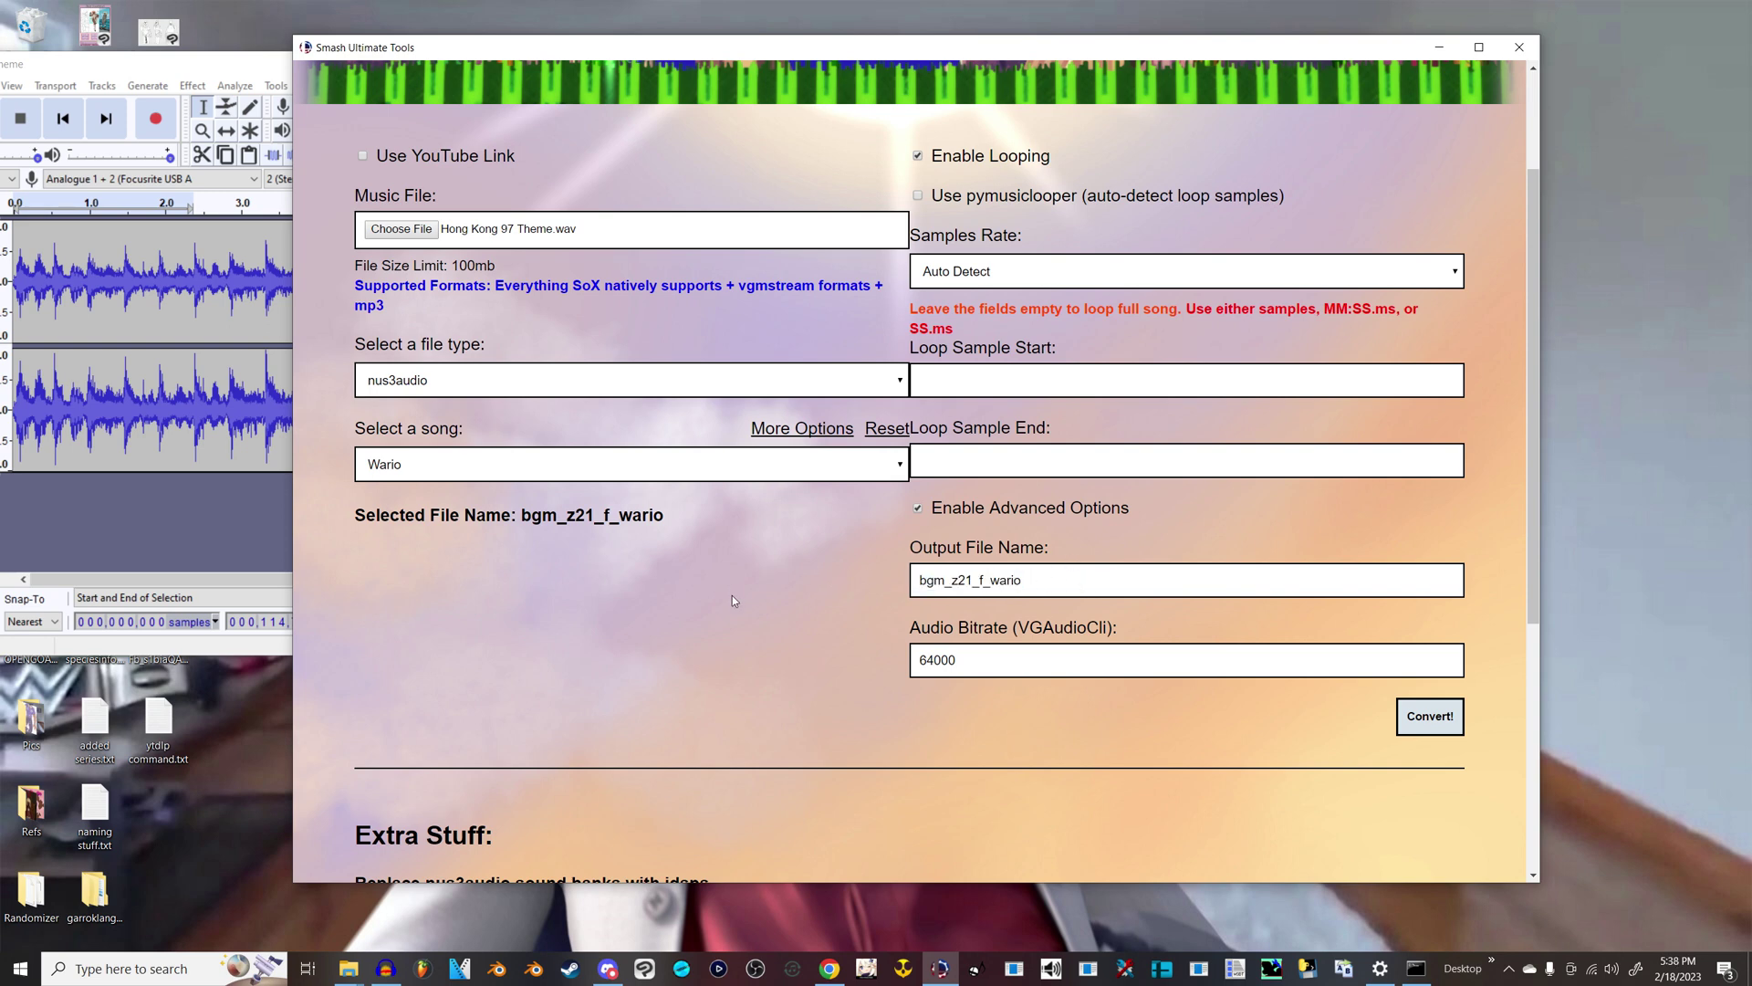
click(1444, 727)
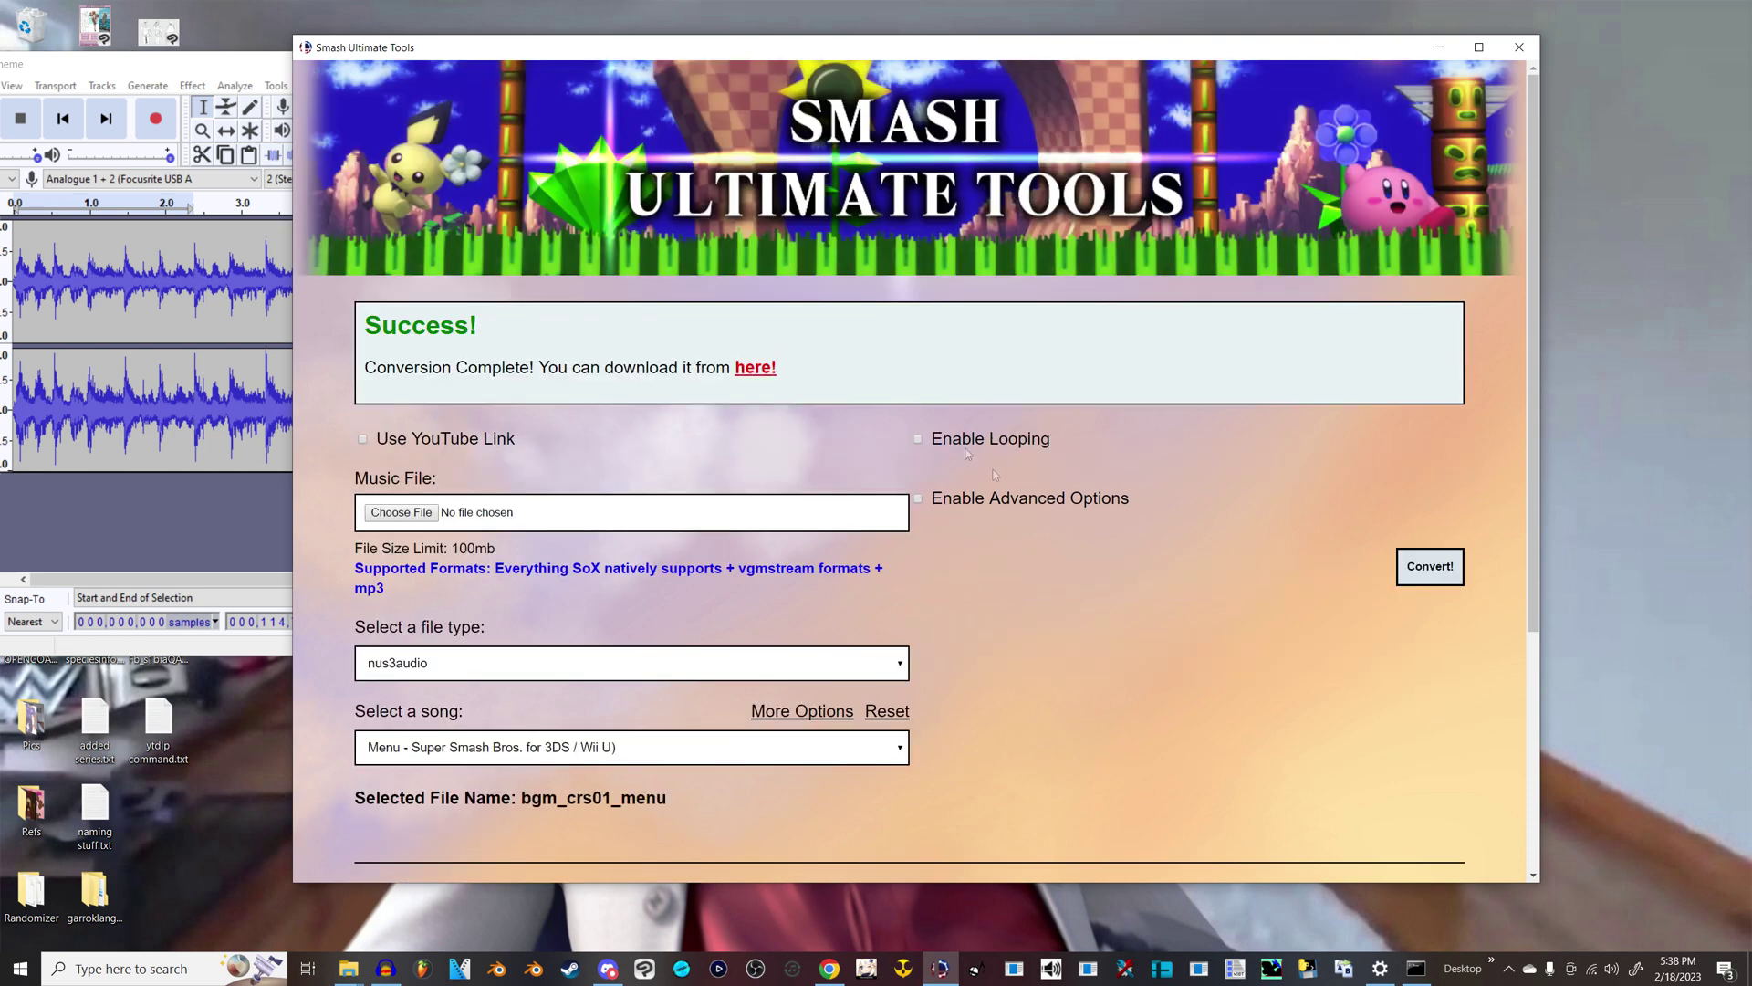
Step: Save the converted bgm_z21_f_wario.nus3audio to the Desktop and close Smash Ultimate Tools
click(755, 369)
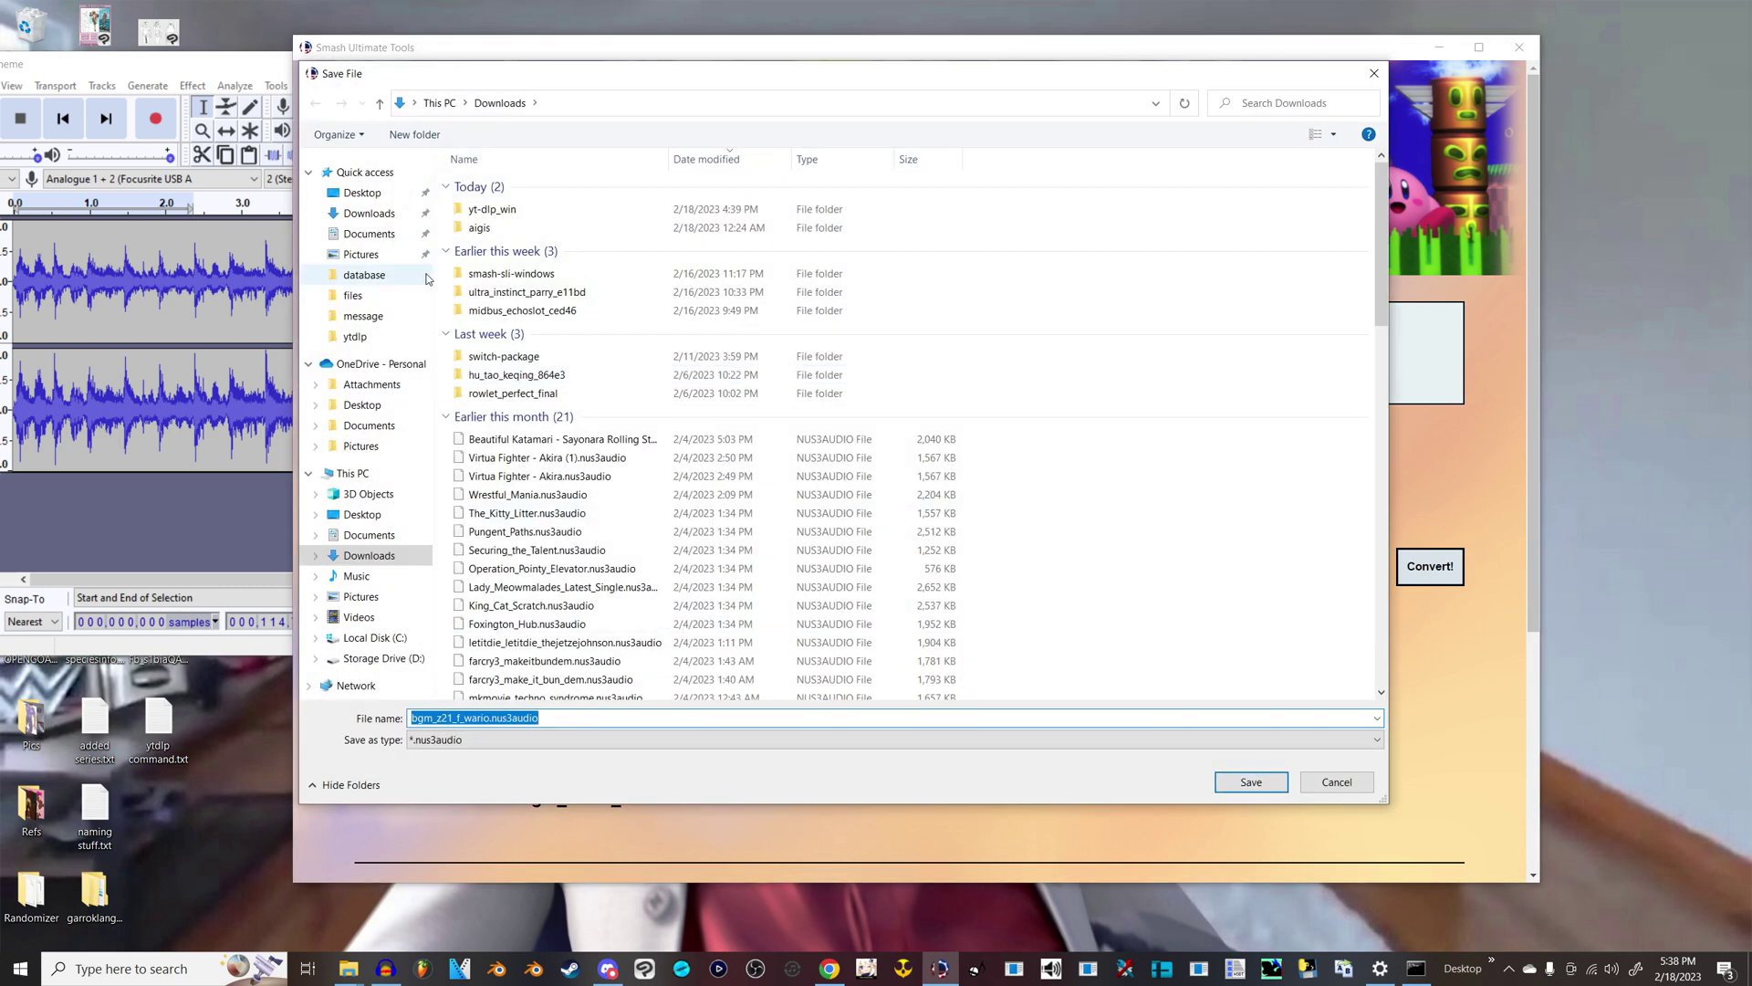
click(362, 193)
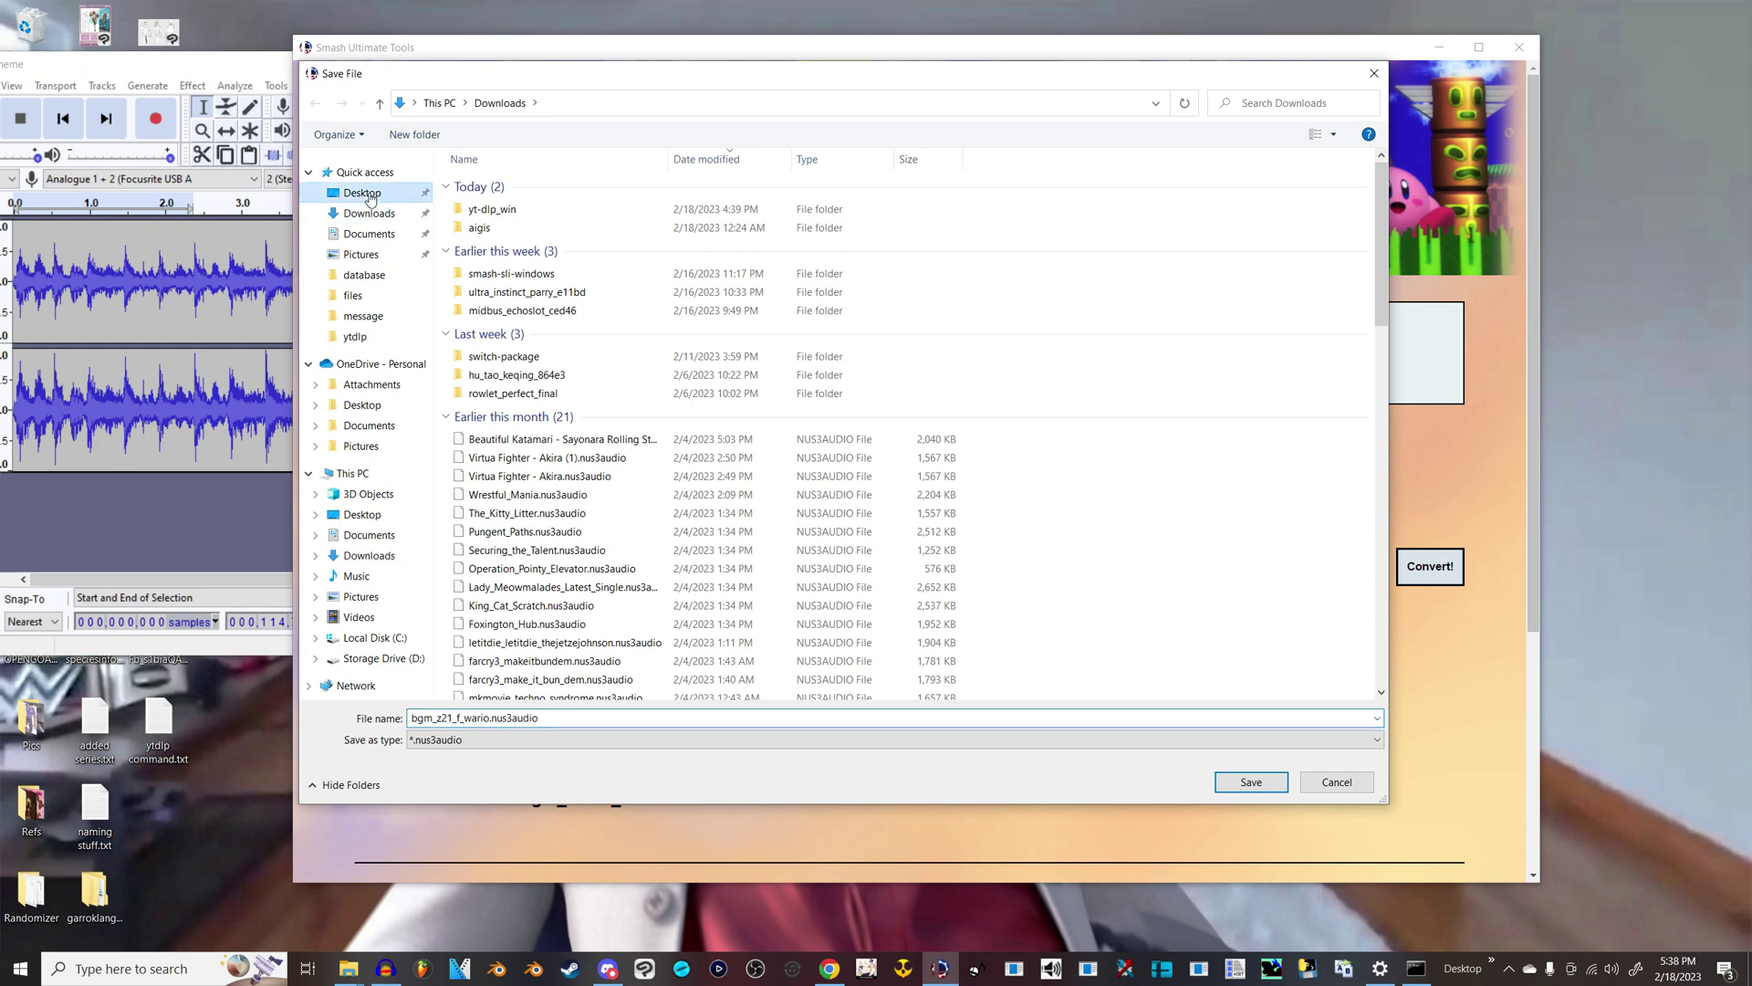
click(1248, 785)
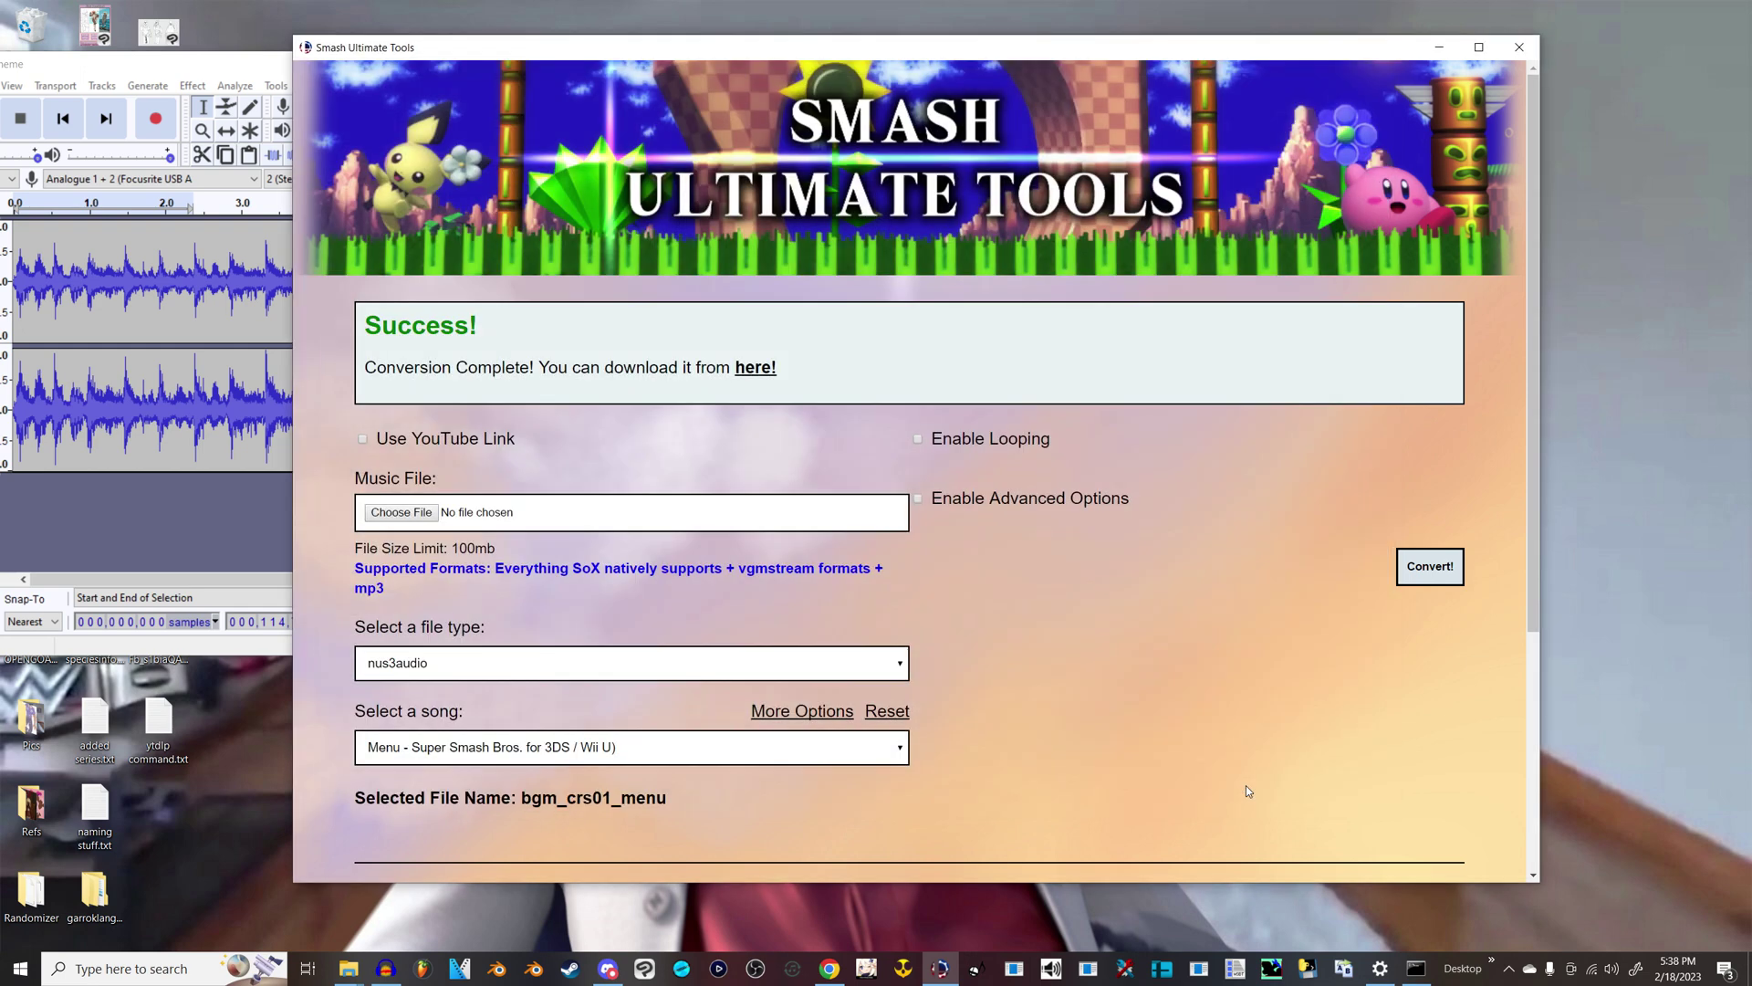
click(1519, 47)
Step: Place the bgm_z21_f_wario file beside the Hong Kong 97 Theme file on the desktop and close Audacity
drag(389, 55, 983, 343)
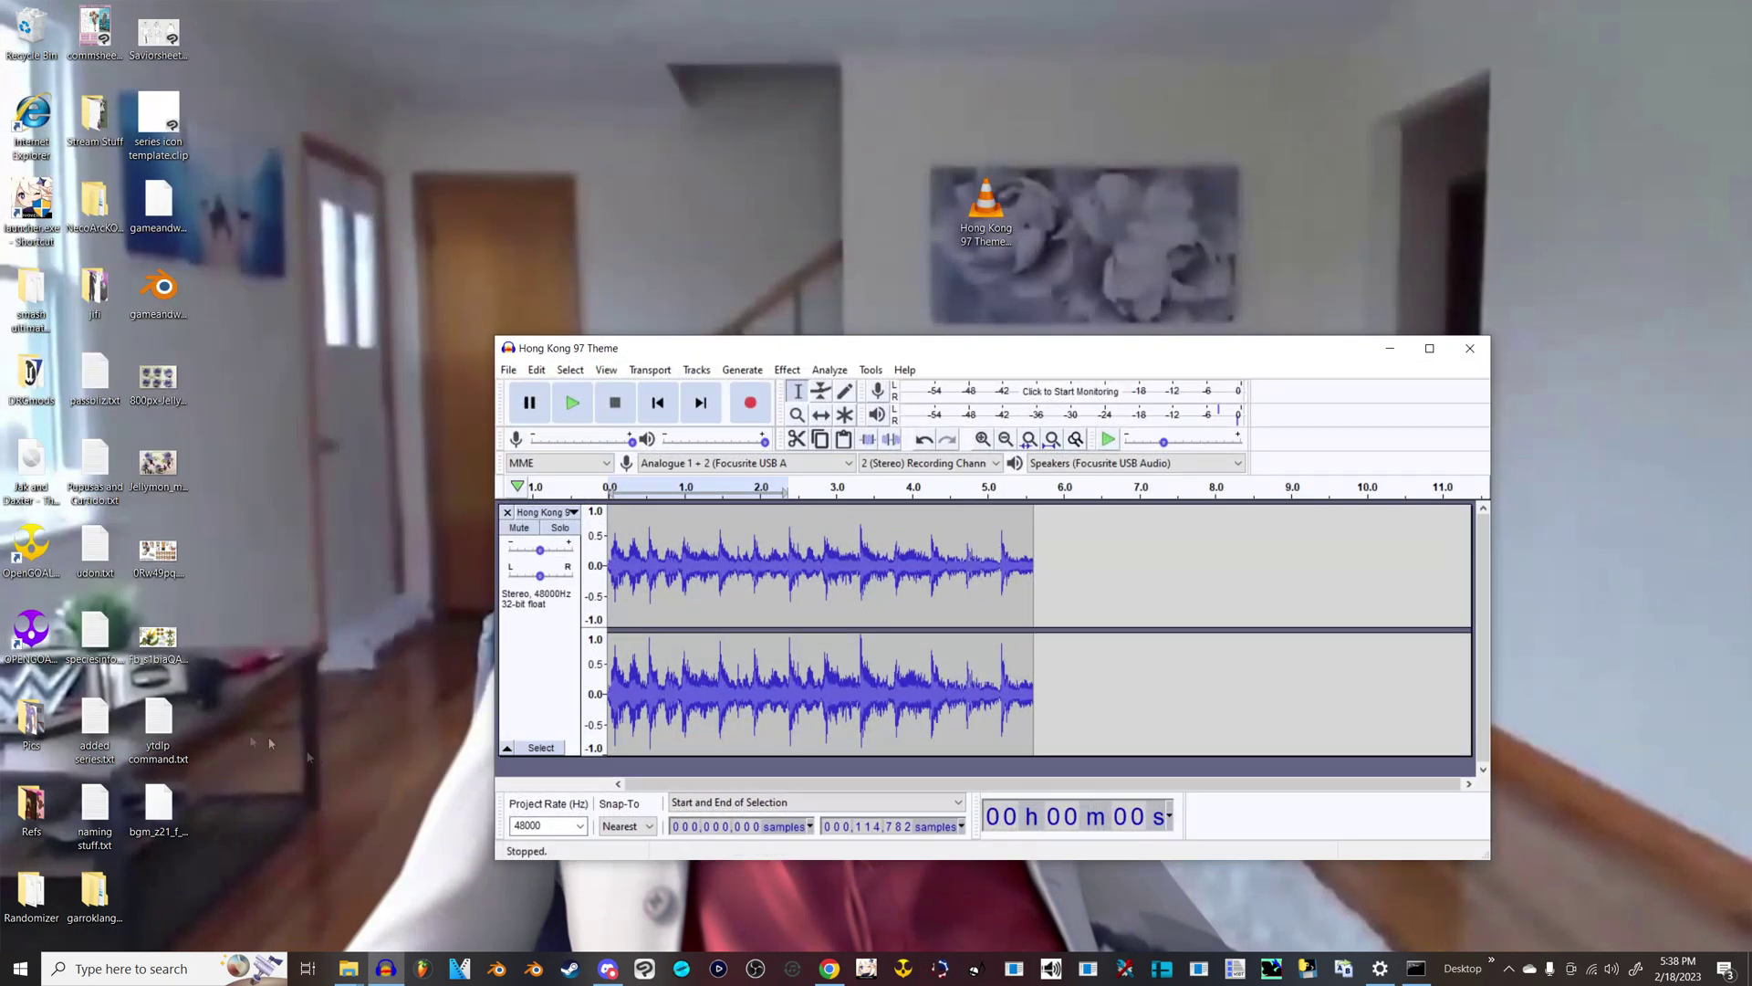
drag(162, 826, 918, 208)
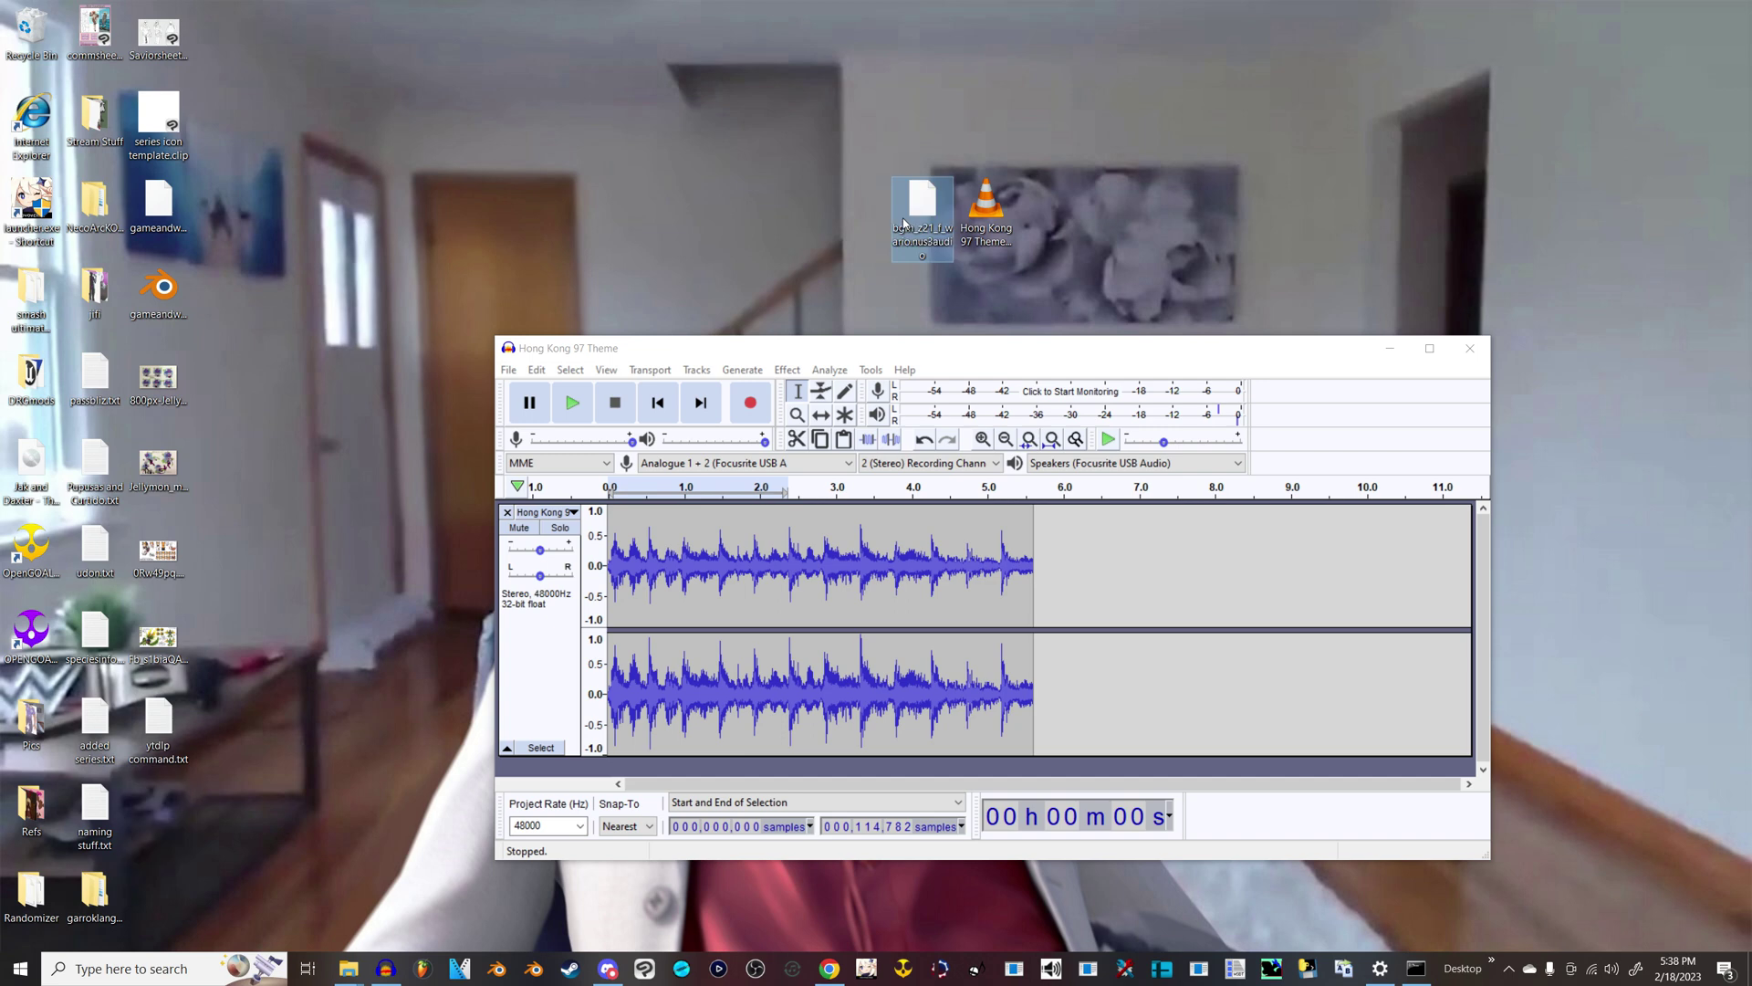
click(1469, 347)
click(1028, 604)
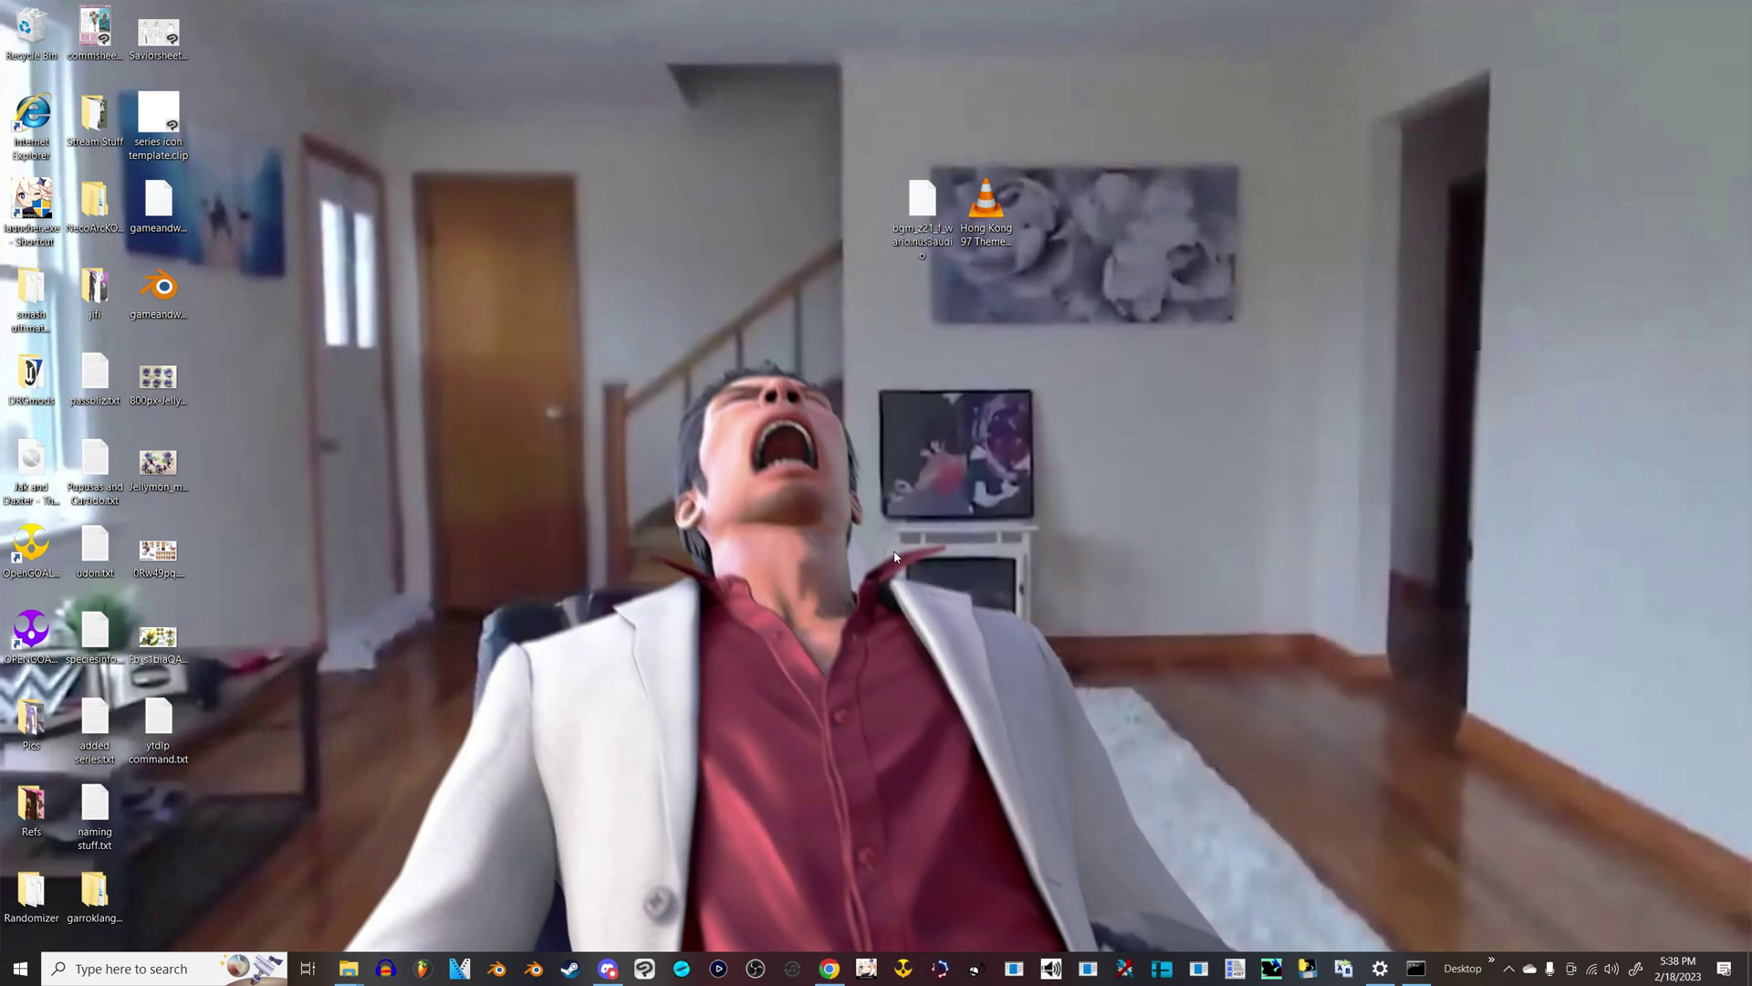
Step: Launch nus3audioEditor.exe from the nus3audioeditor_160bc folder under smash ultimate modding's mod making tools, and minimize the folder window
double_click(34, 284)
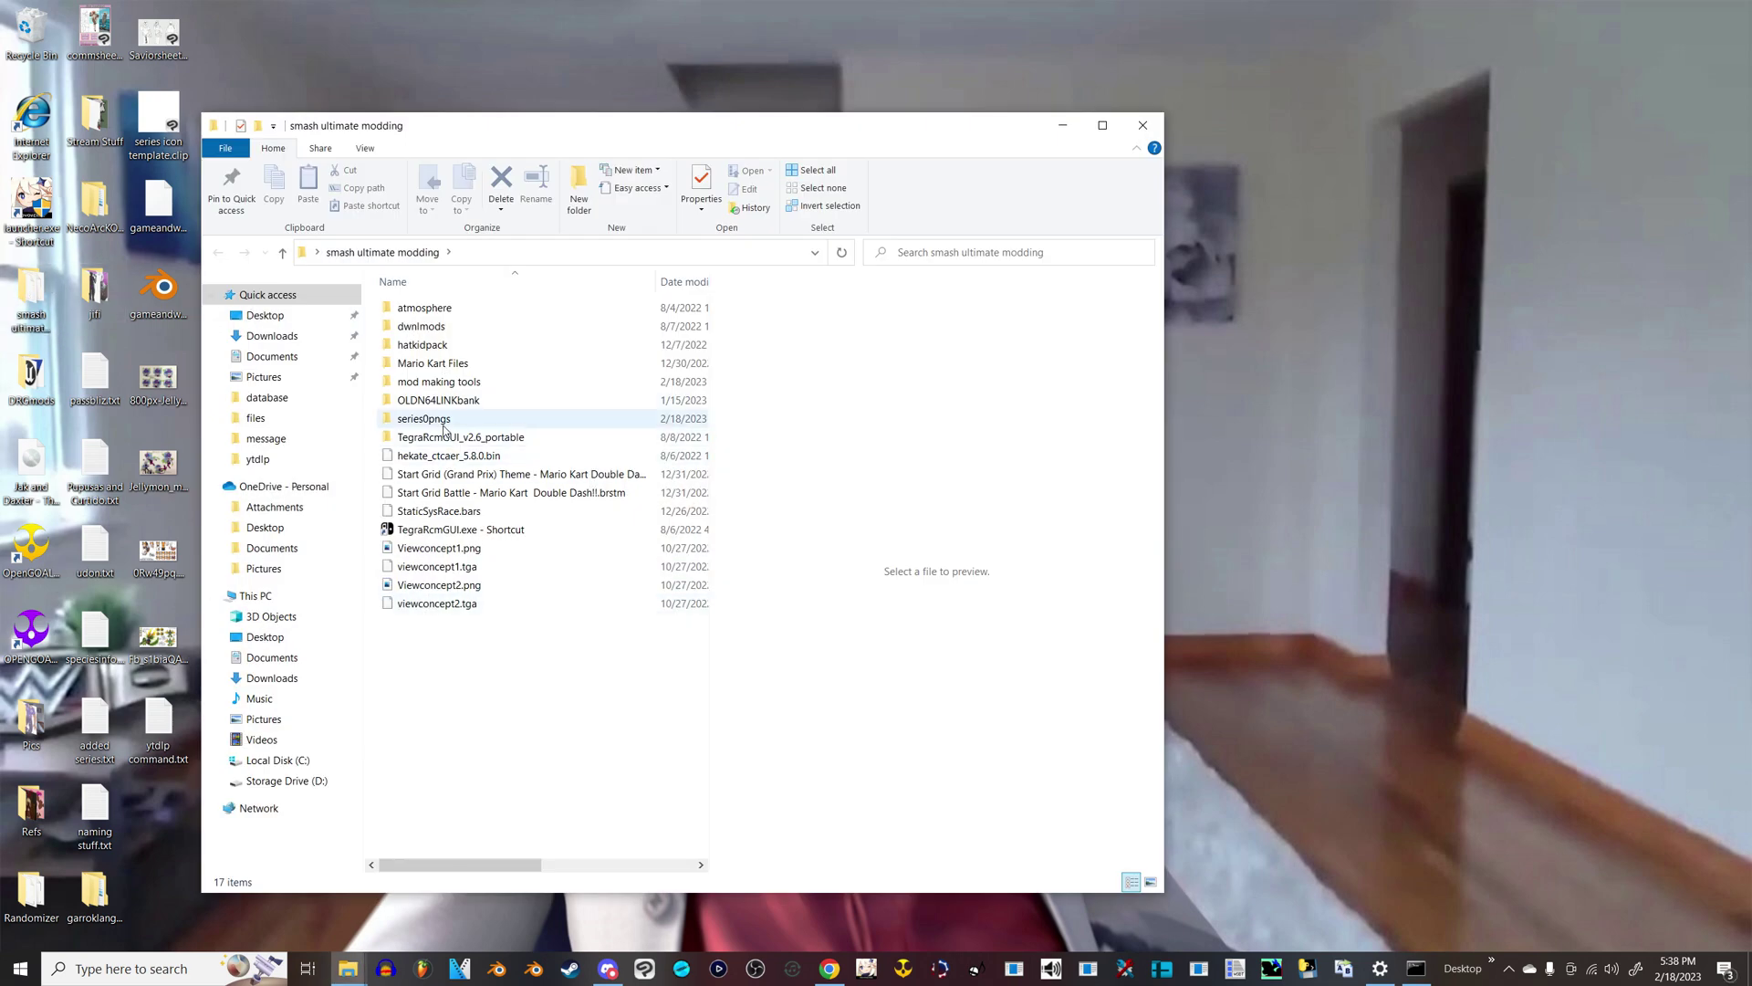
double_click(433, 383)
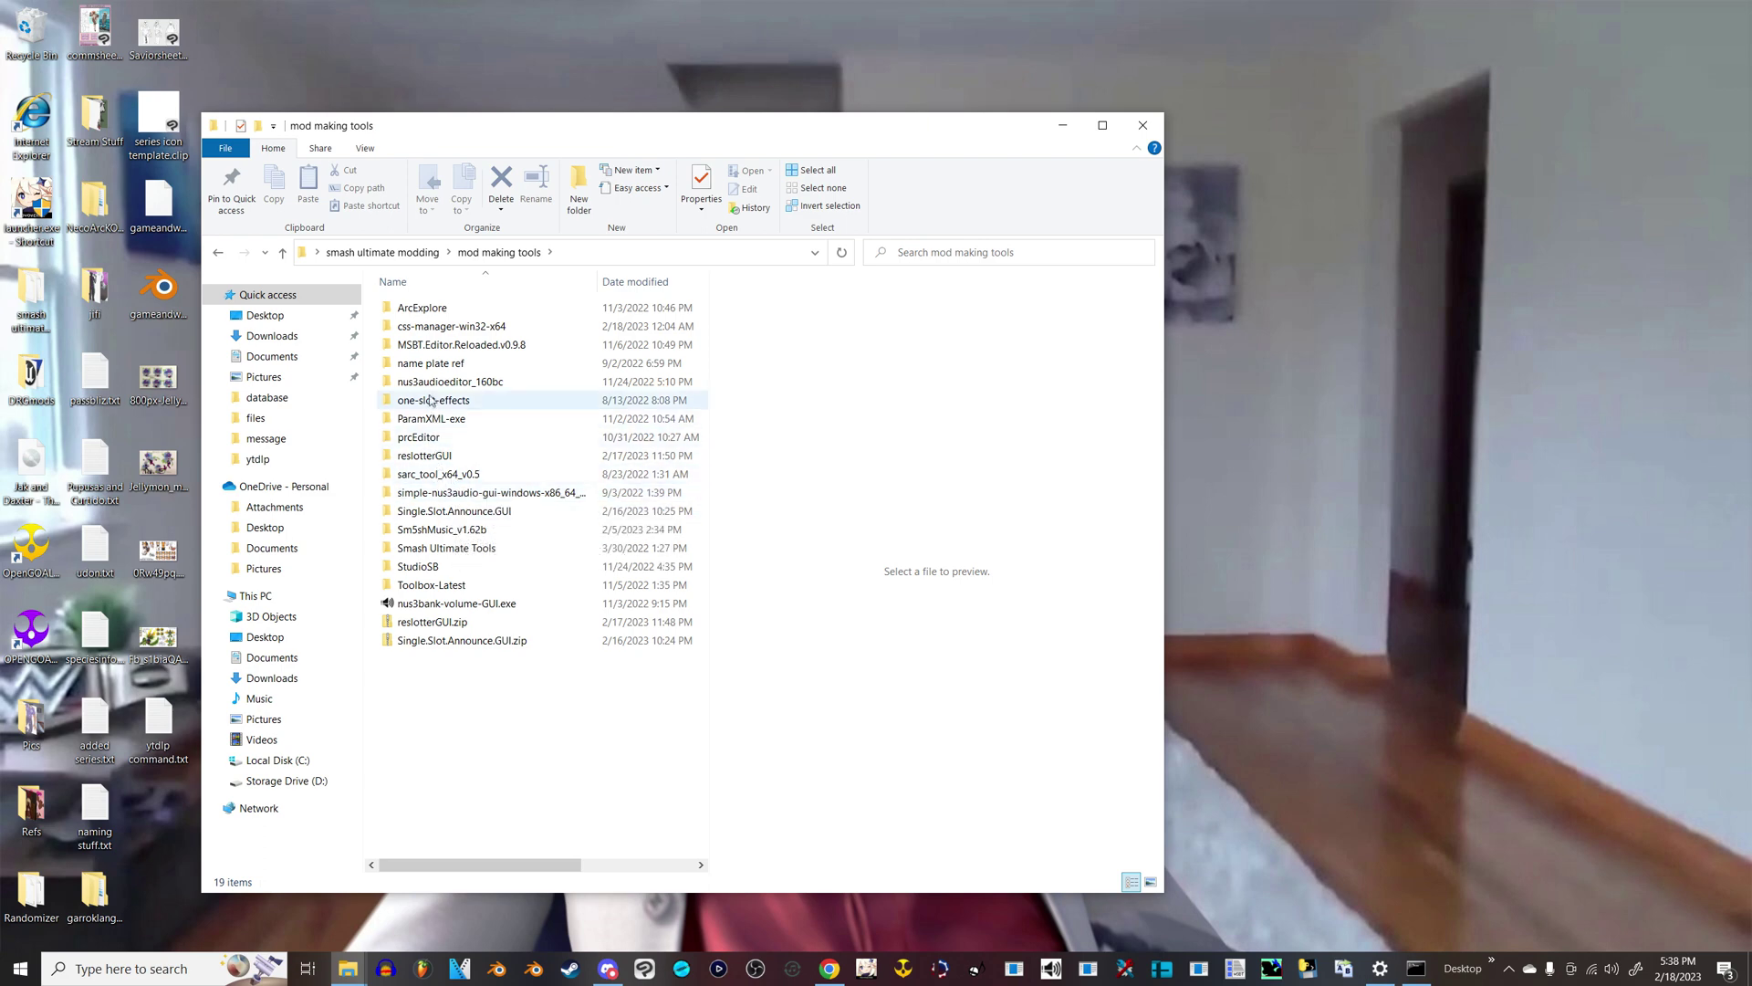
double_click(433, 382)
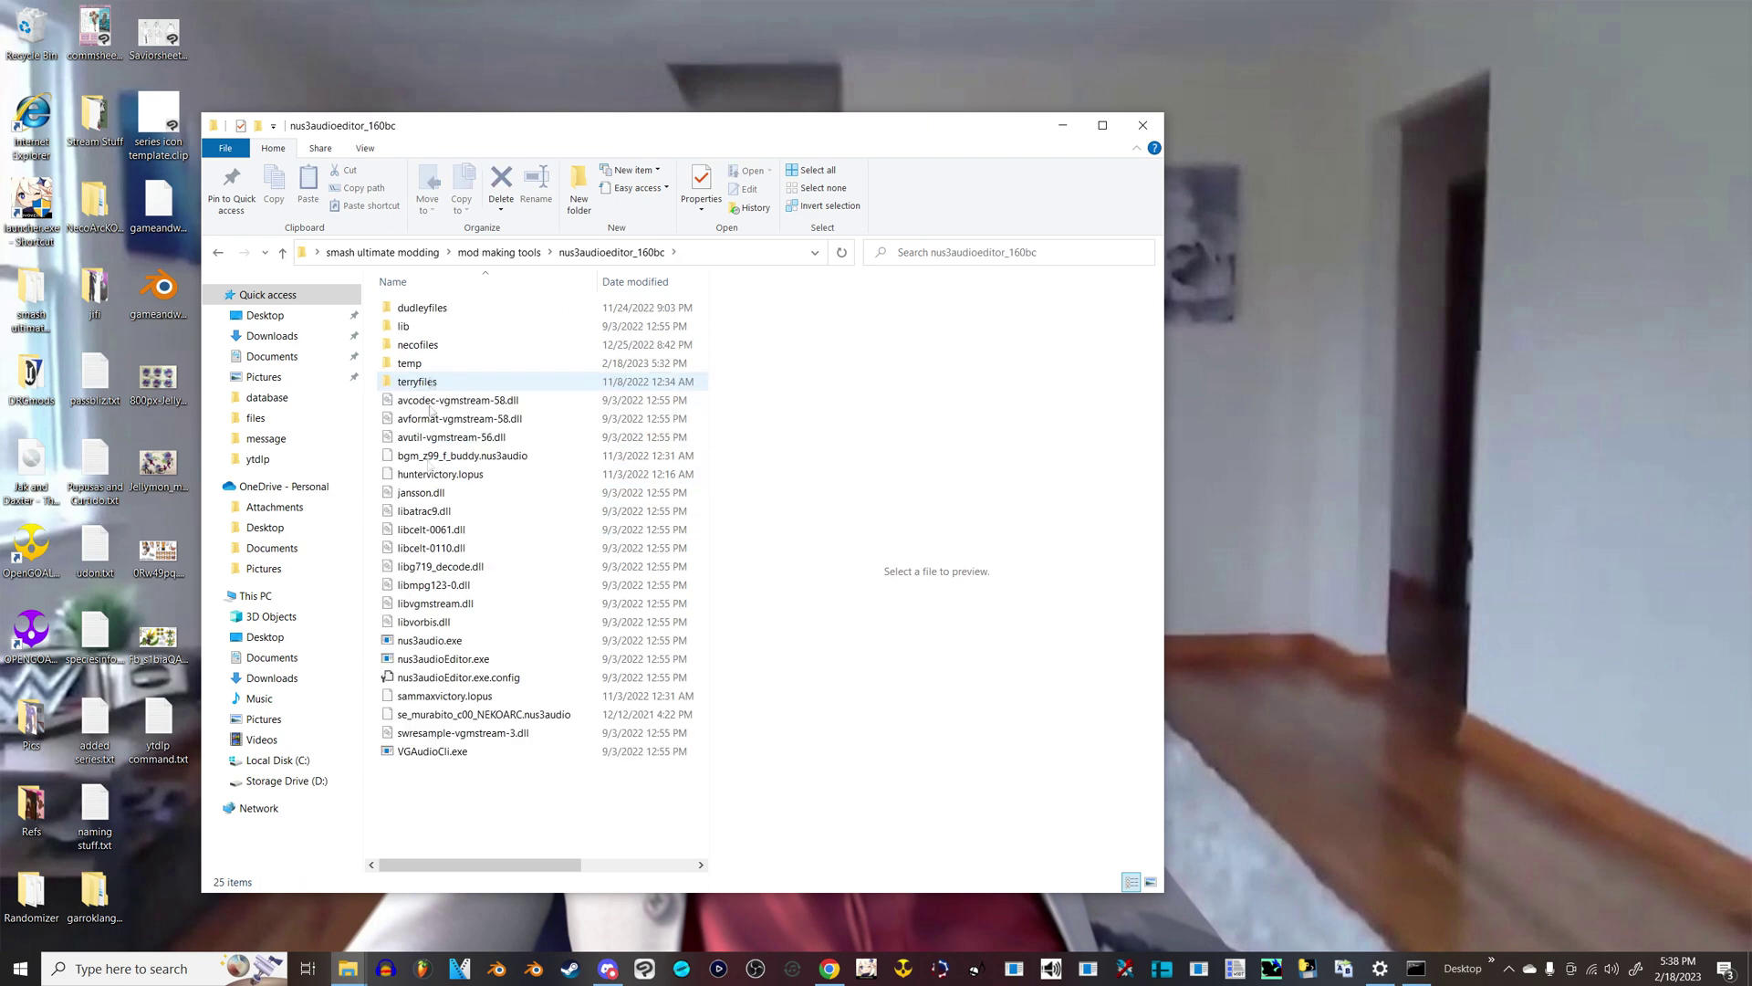
double_click(438, 658)
click(1063, 125)
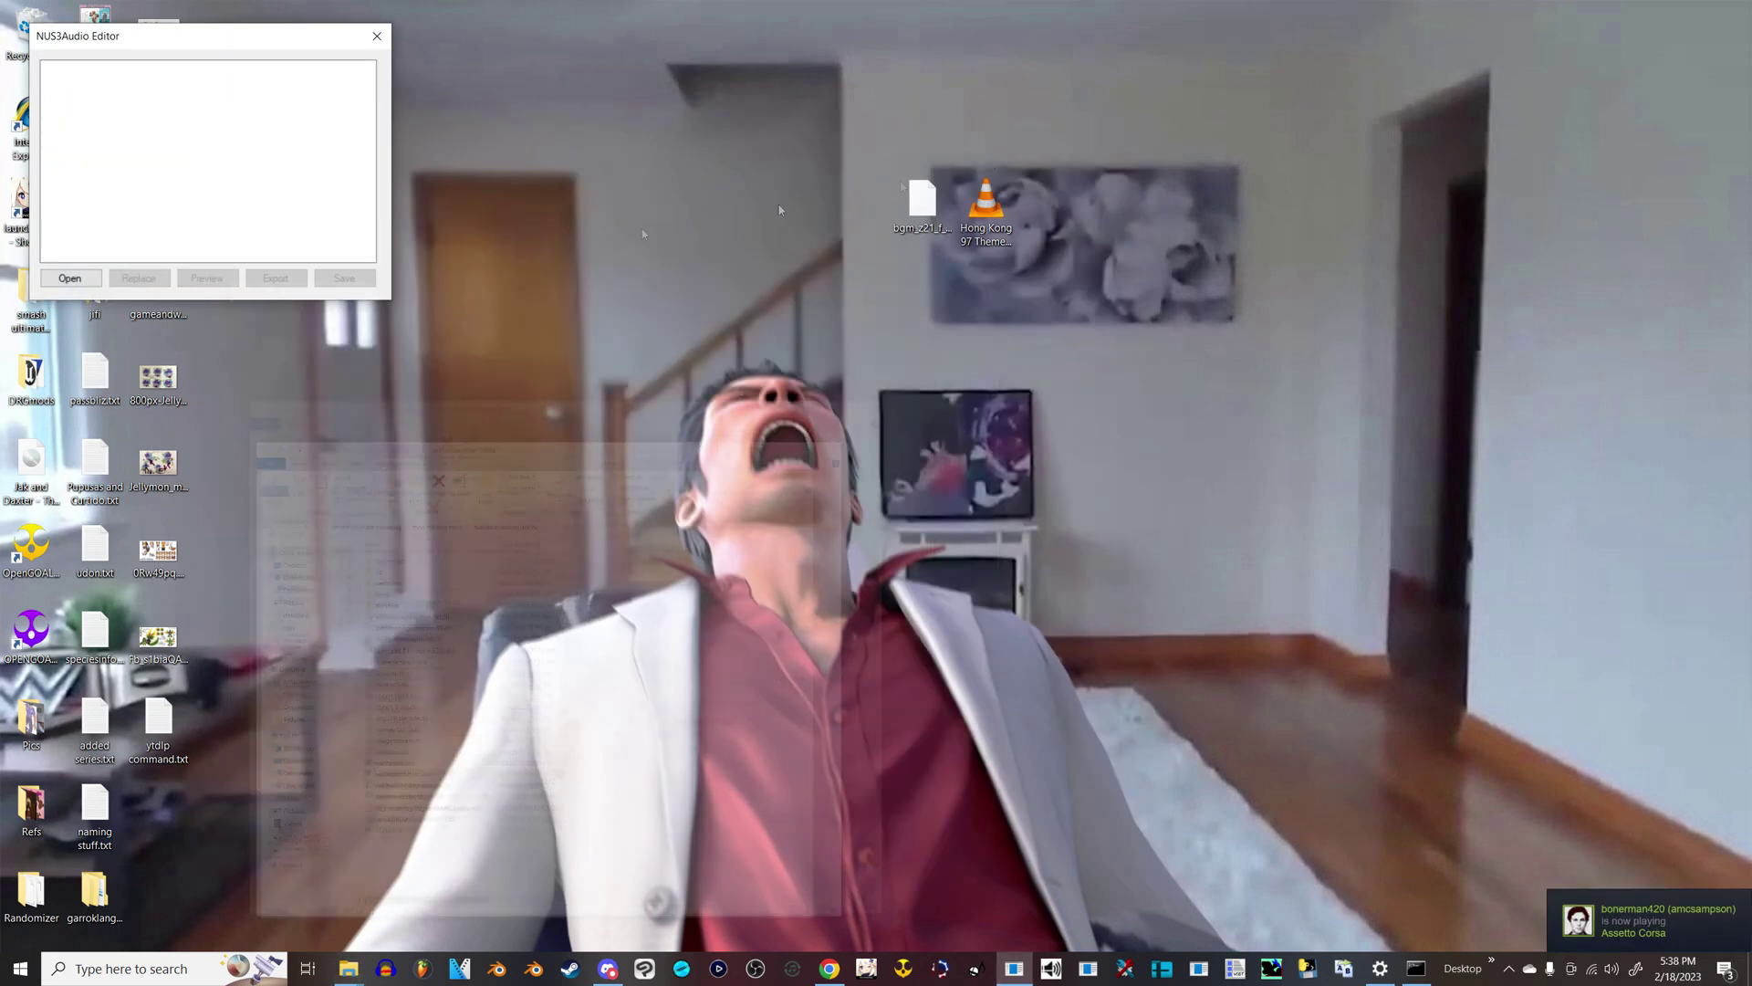
Step: Open bgm_z21_f_wario.nus3audio from the Desktop in NUS3Audio Editor and move the editor toward the desktop's middle
click(69, 278)
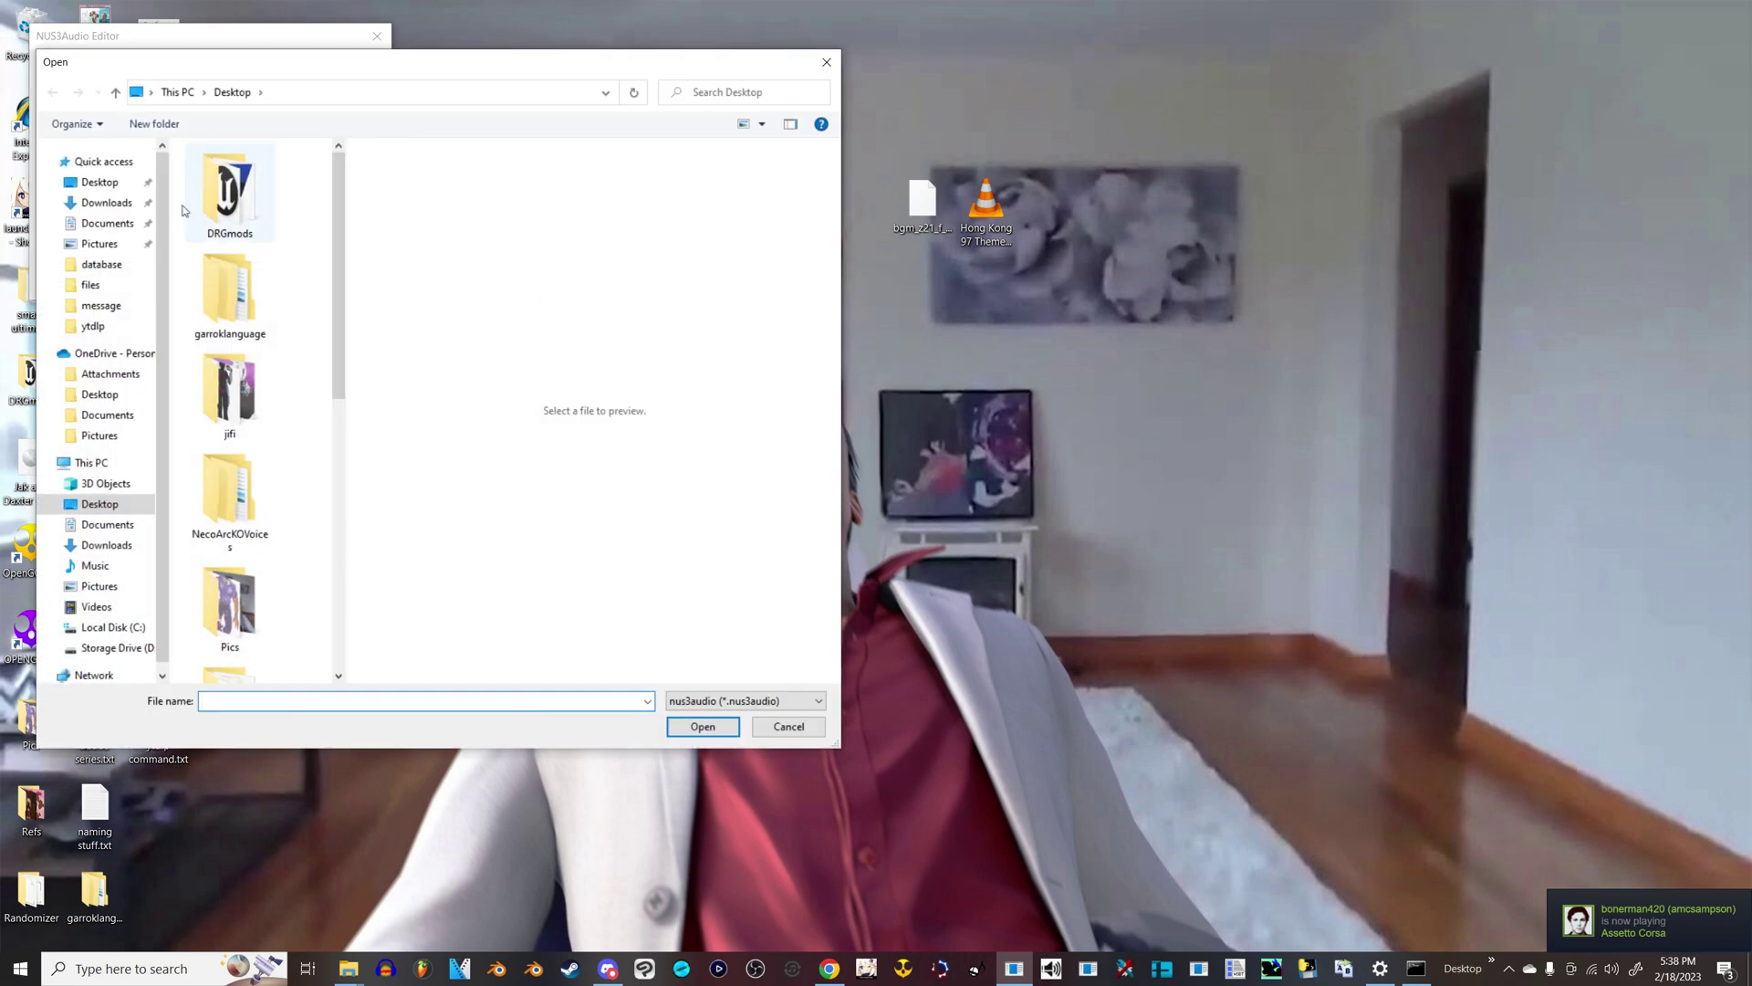
scroll(242, 539, down, 5)
click(242, 538)
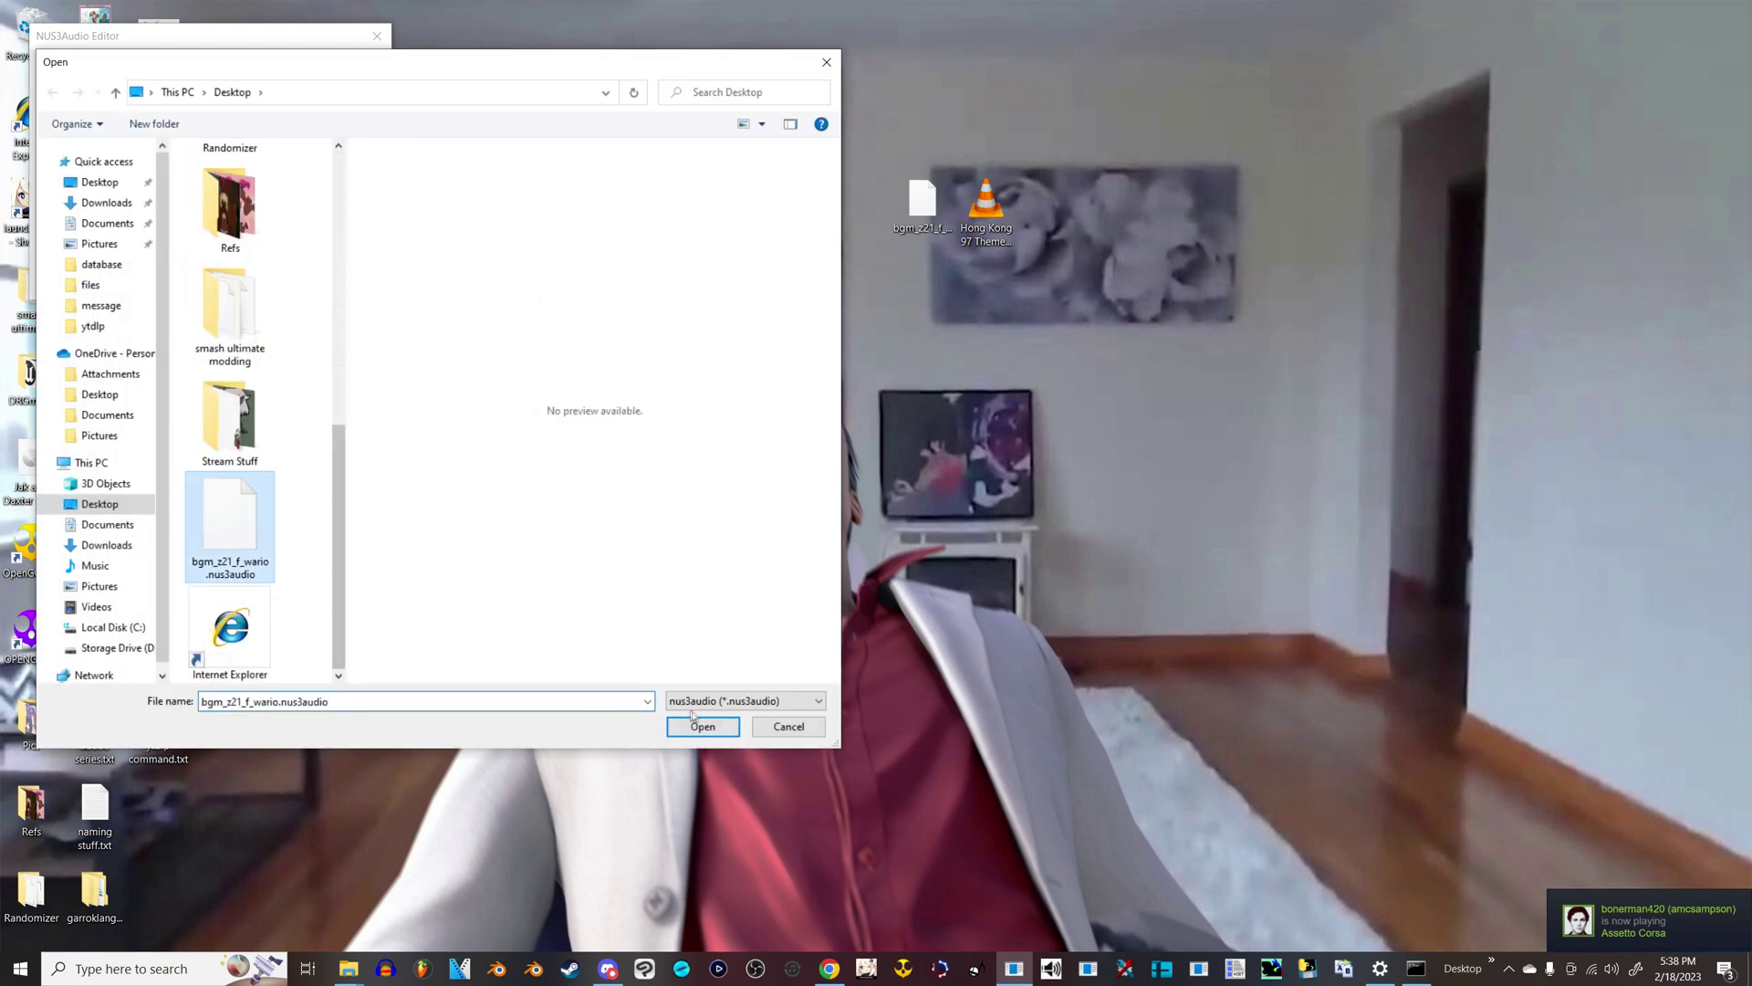
click(702, 726)
drag(172, 38, 537, 114)
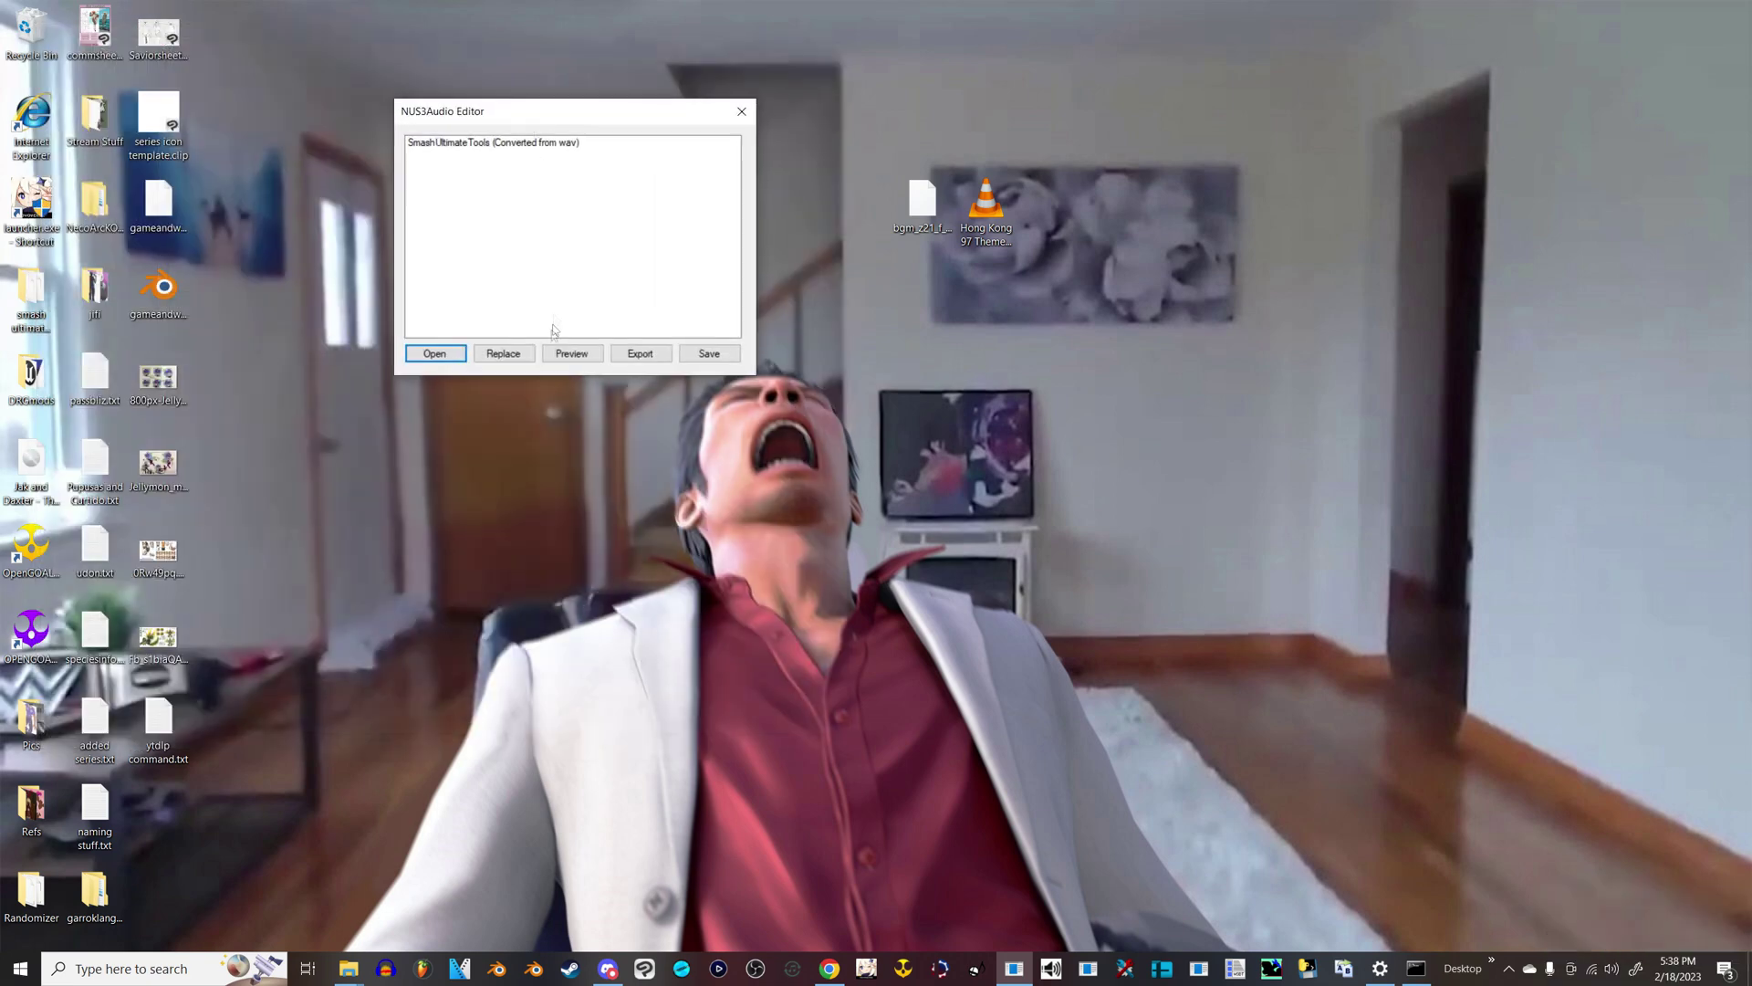
Step: Preview the converted track, close NUS3Audio Editor, and move the nus3audio file away from the wav file on the desktop
click(573, 355)
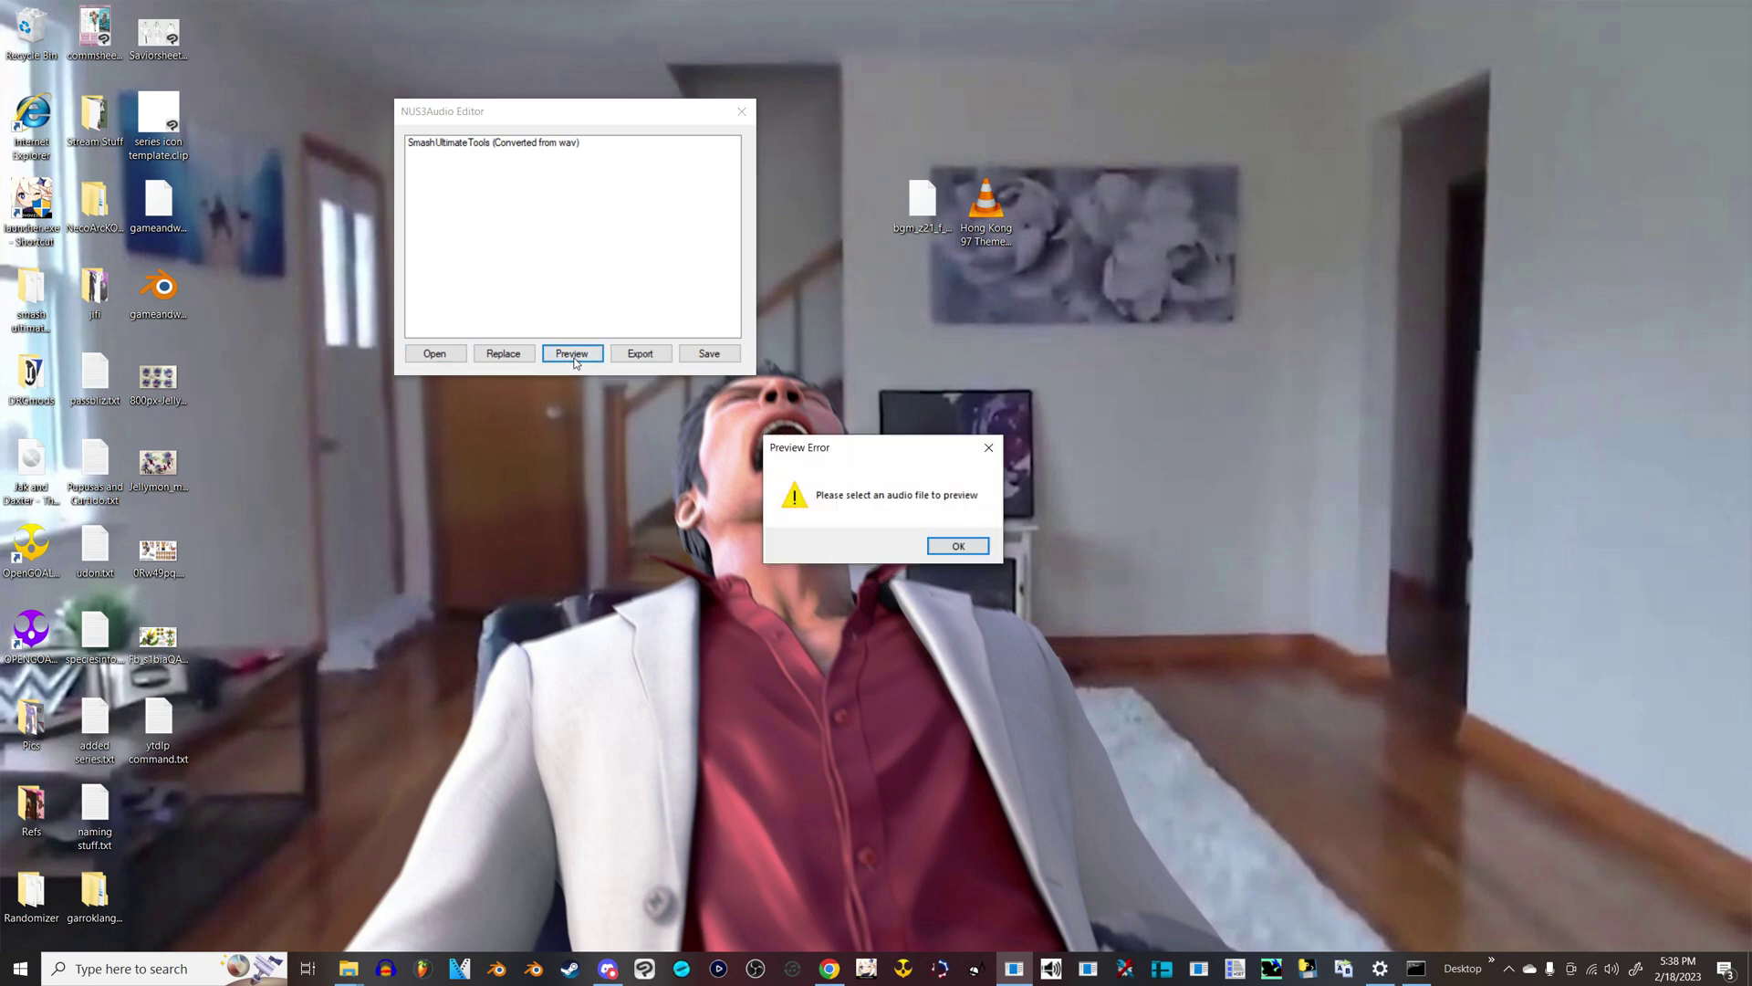
click(925, 546)
click(543, 144)
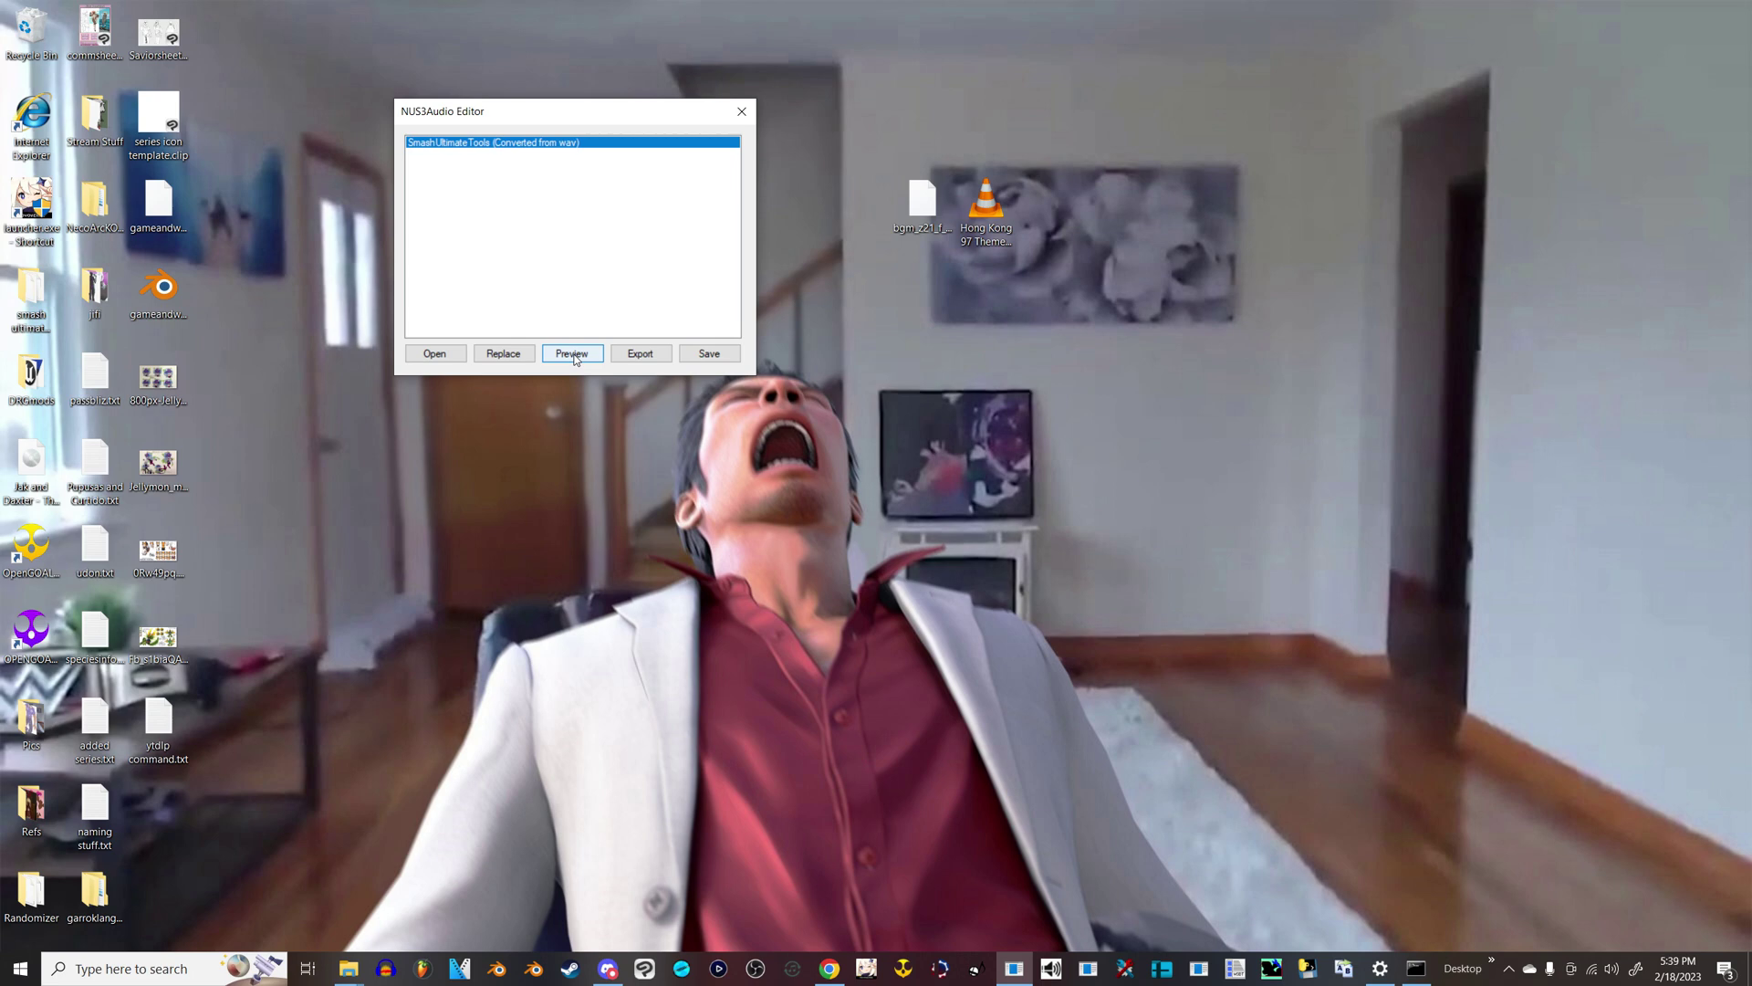
click(741, 111)
drag(917, 210, 829, 219)
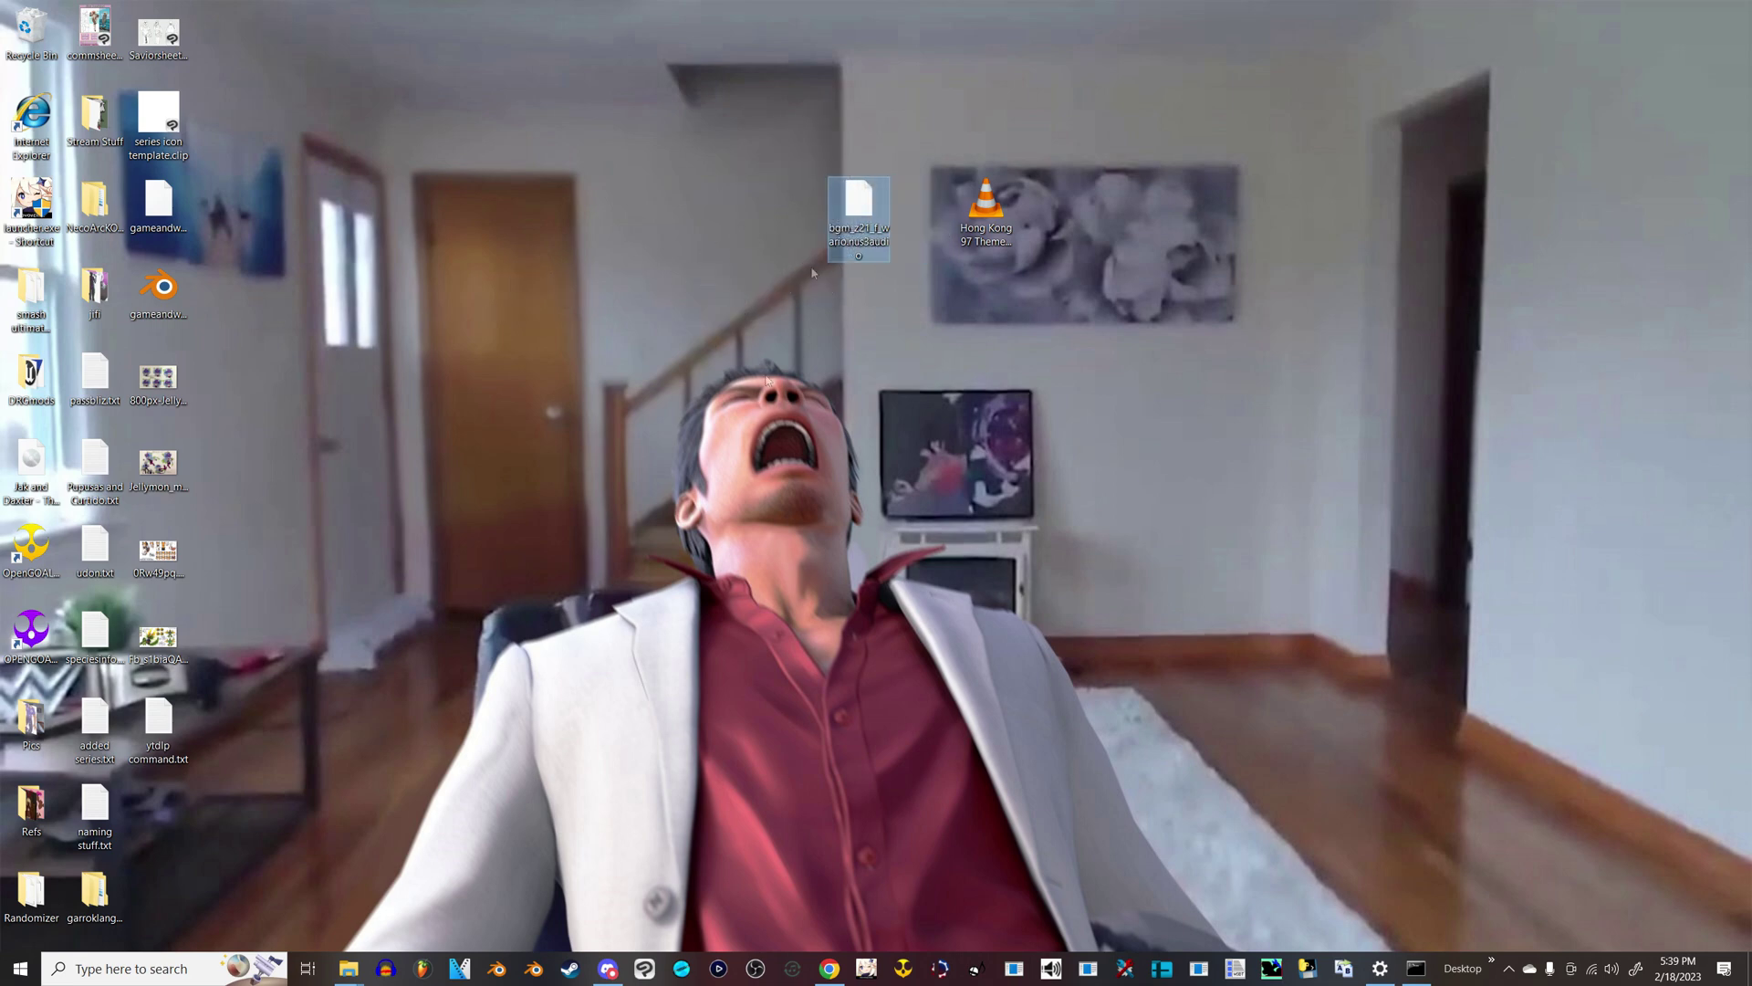
Step: In File Explorer, open the Midbus EchoSlots mod folder inside midbus_echoslot_ced46 in Downloads, and keep the desktop nus3audio file clear of its window
click(348, 967)
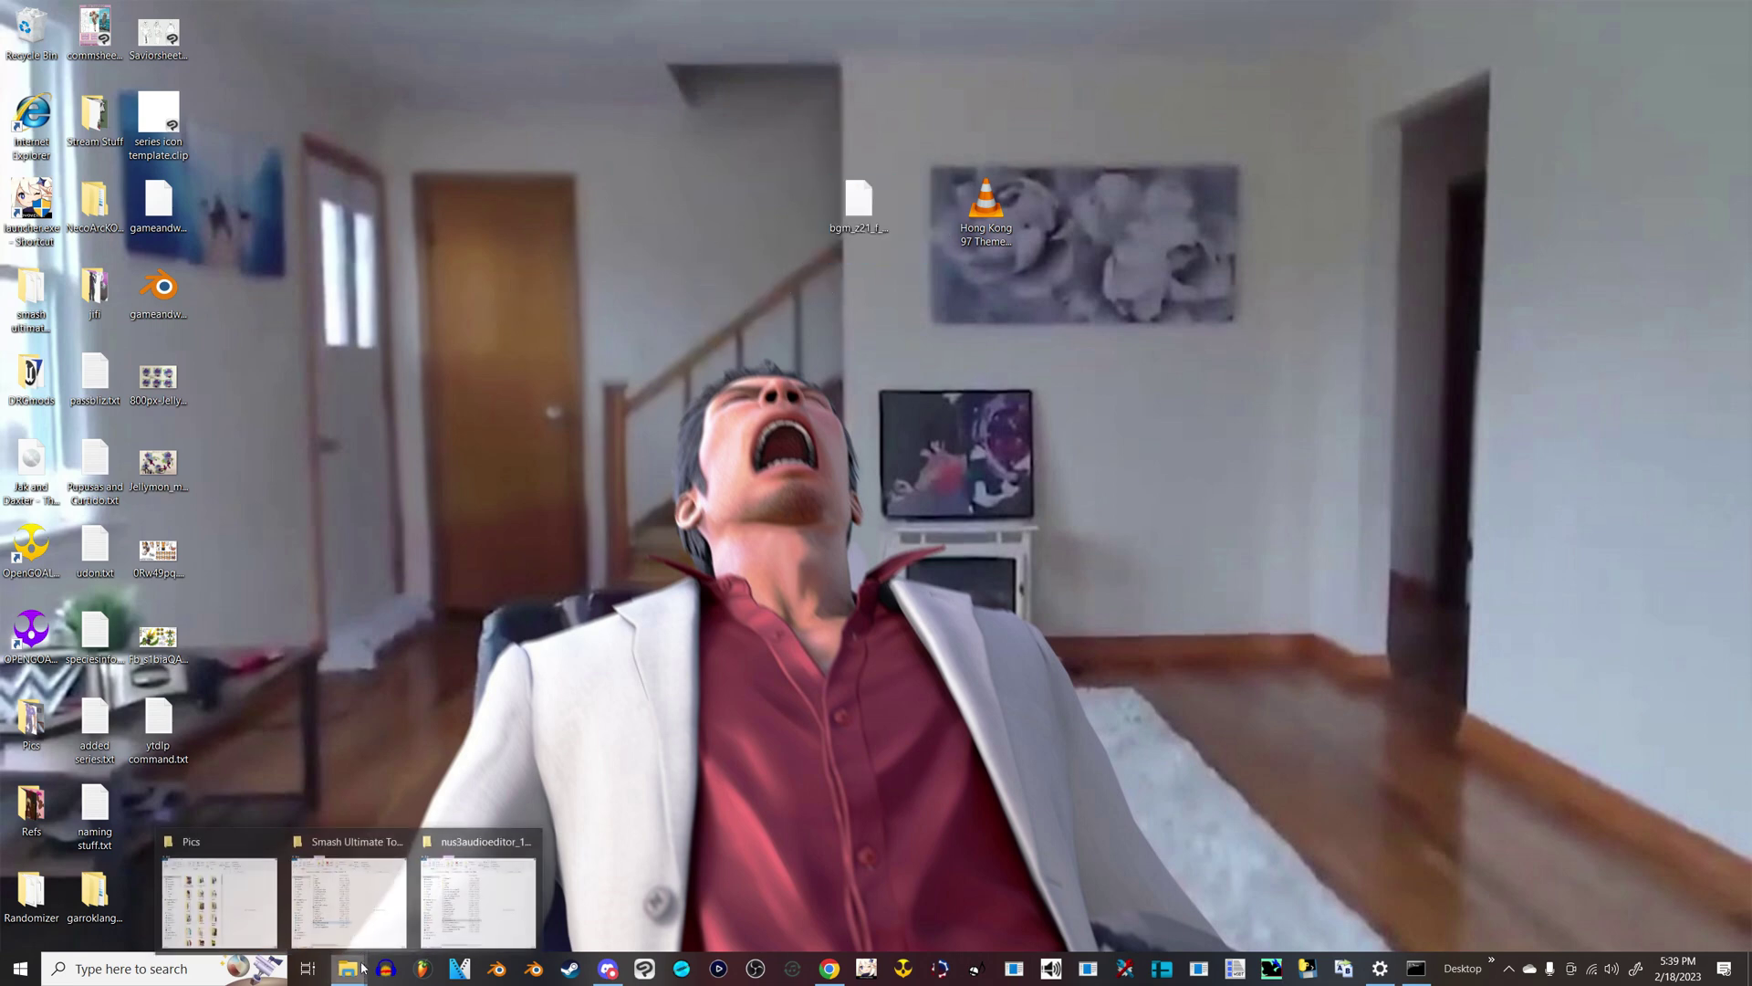
click(491, 899)
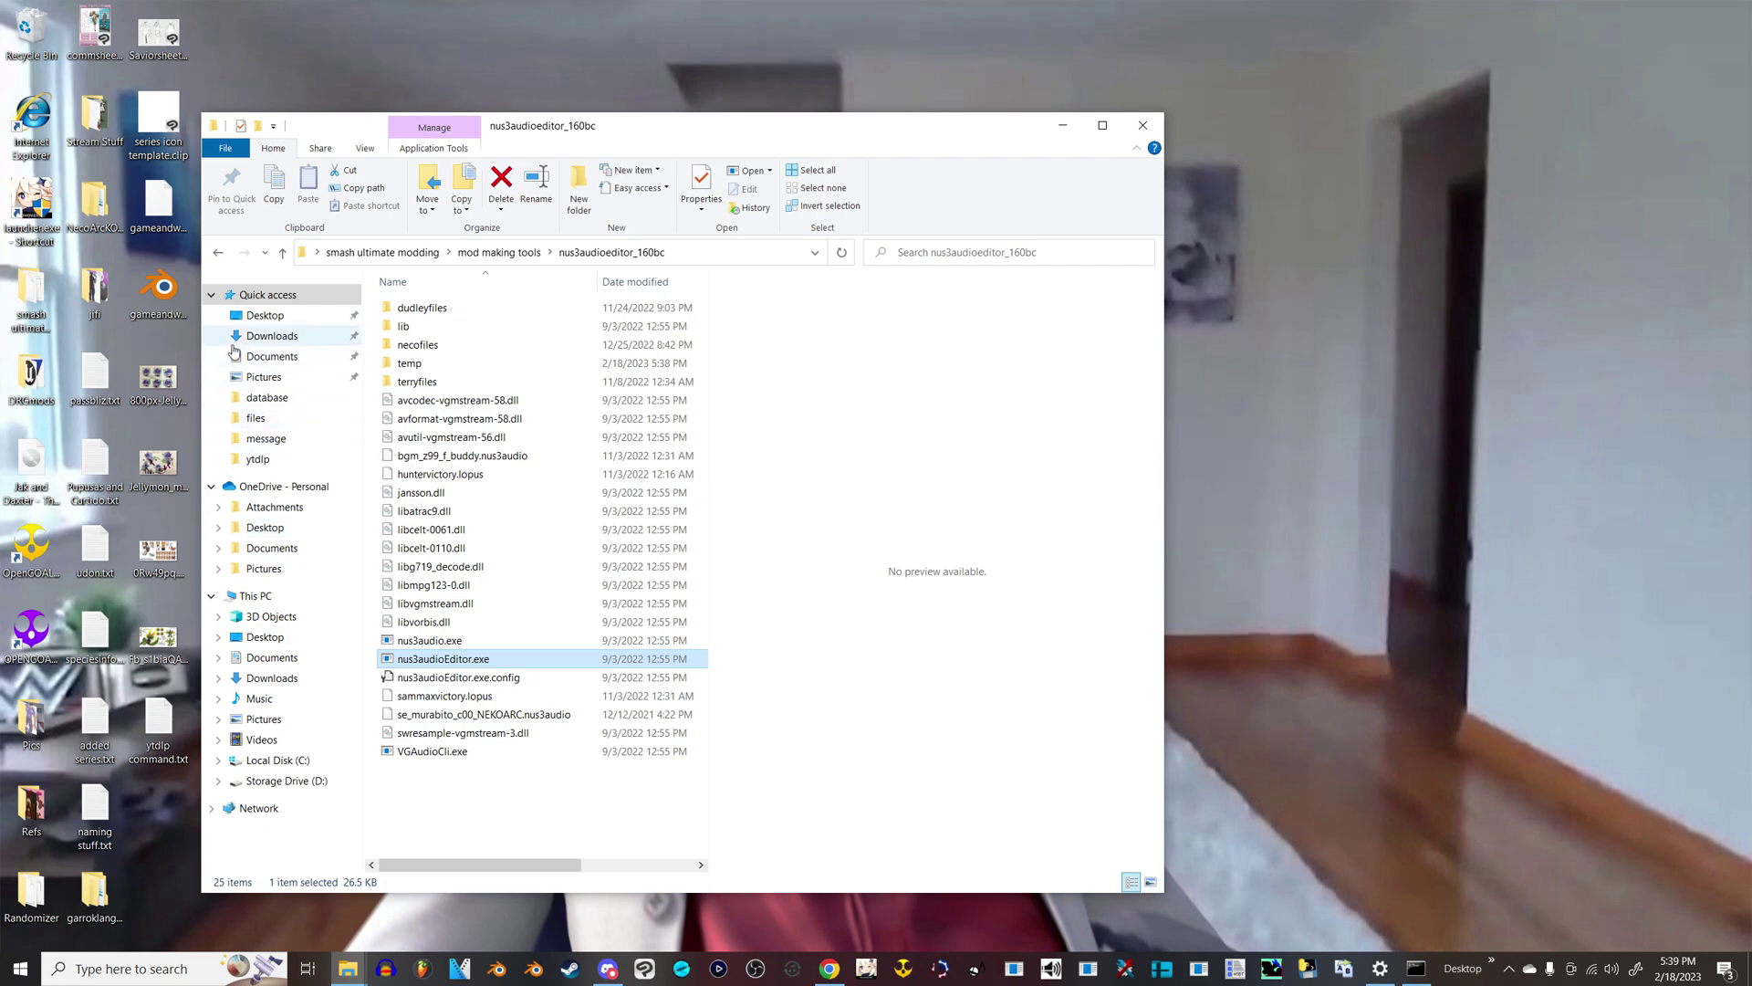
click(239, 337)
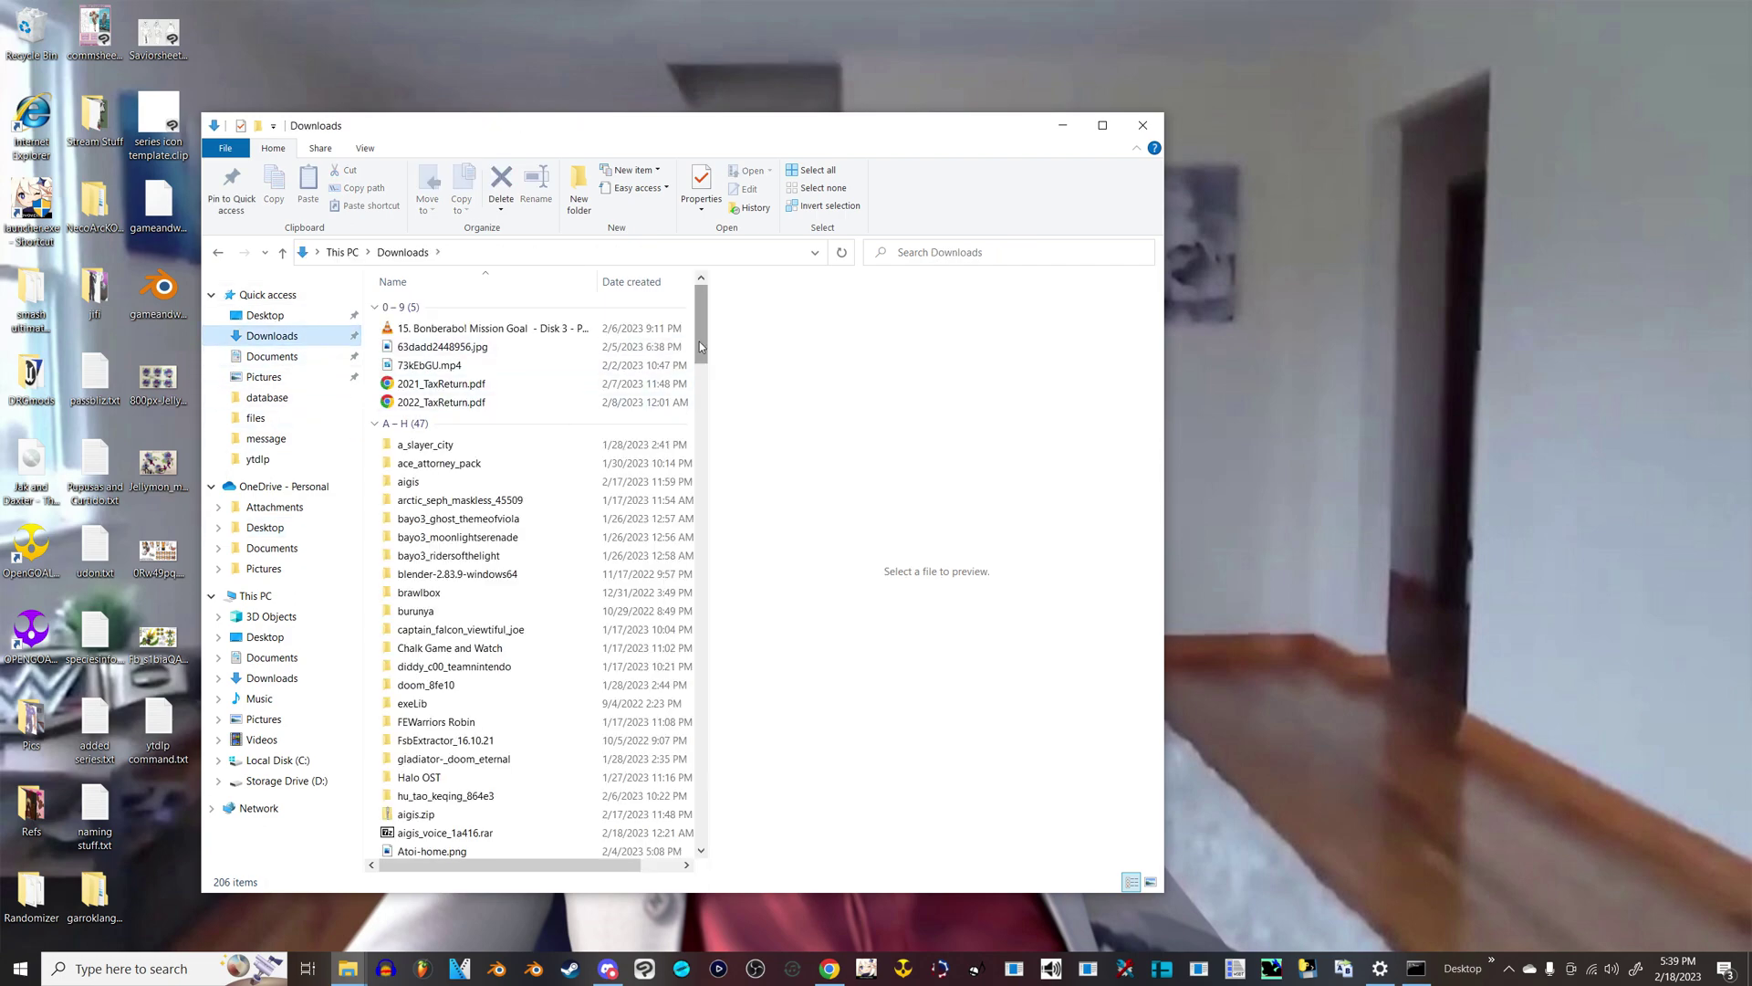
drag(705, 346, 704, 475)
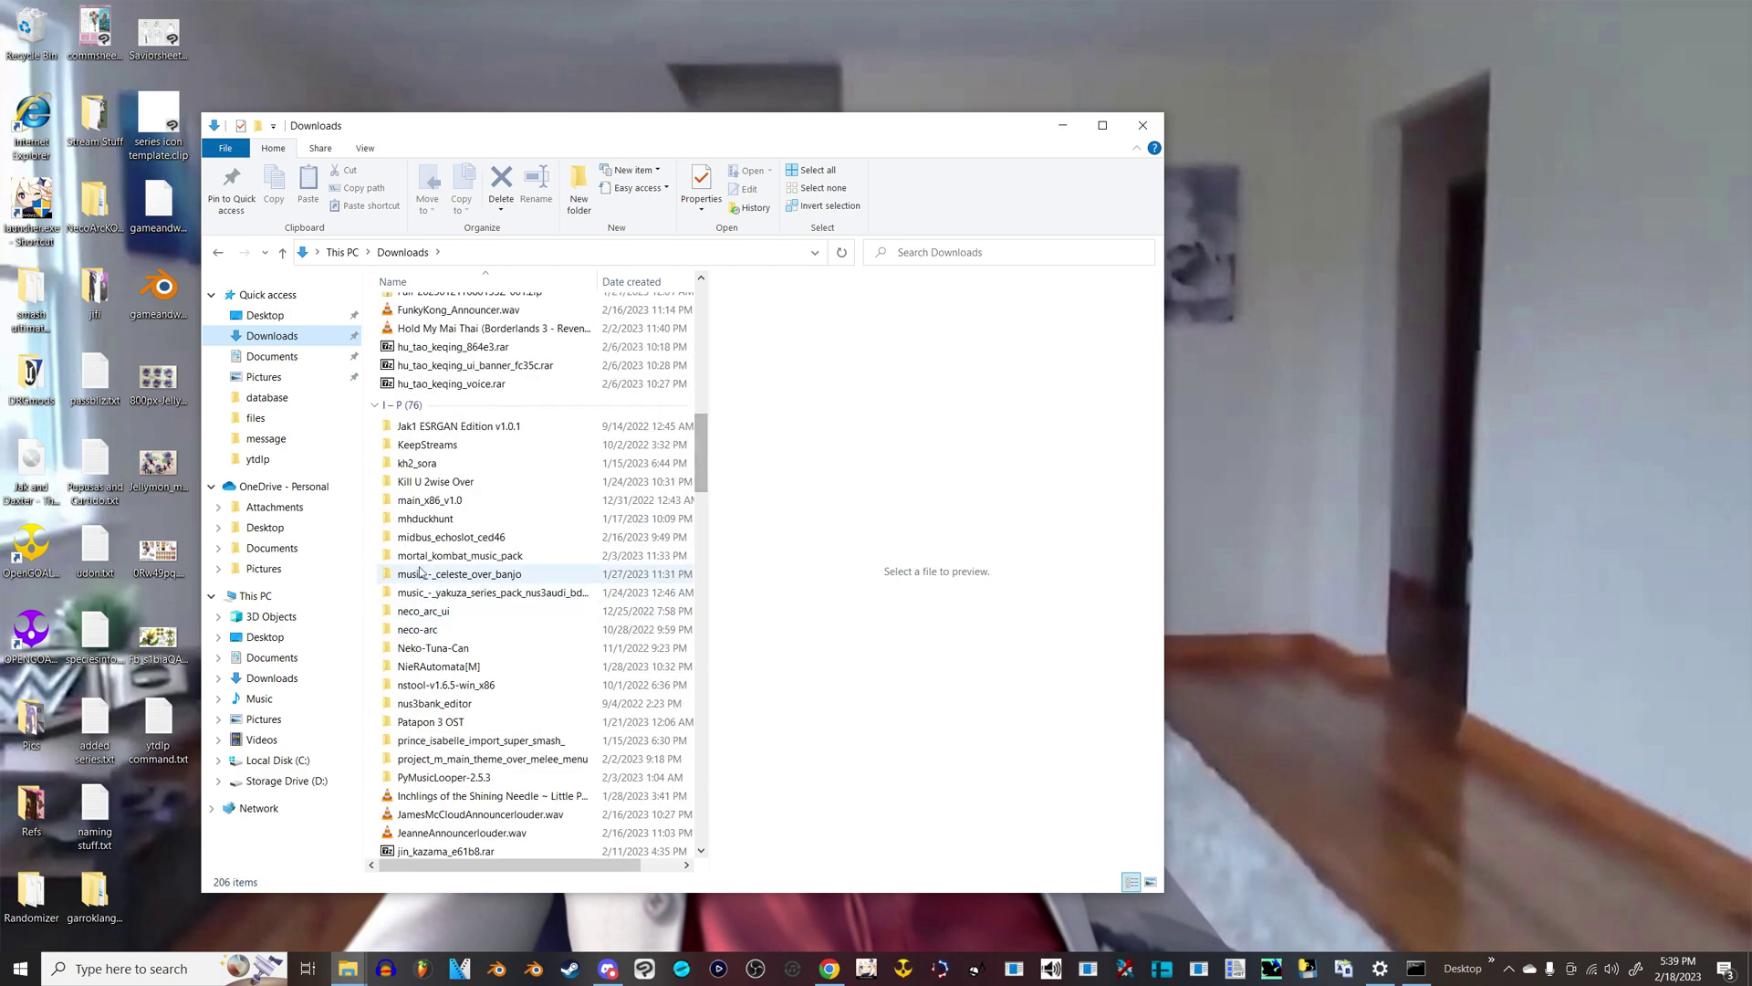
double_click(429, 536)
double_click(433, 308)
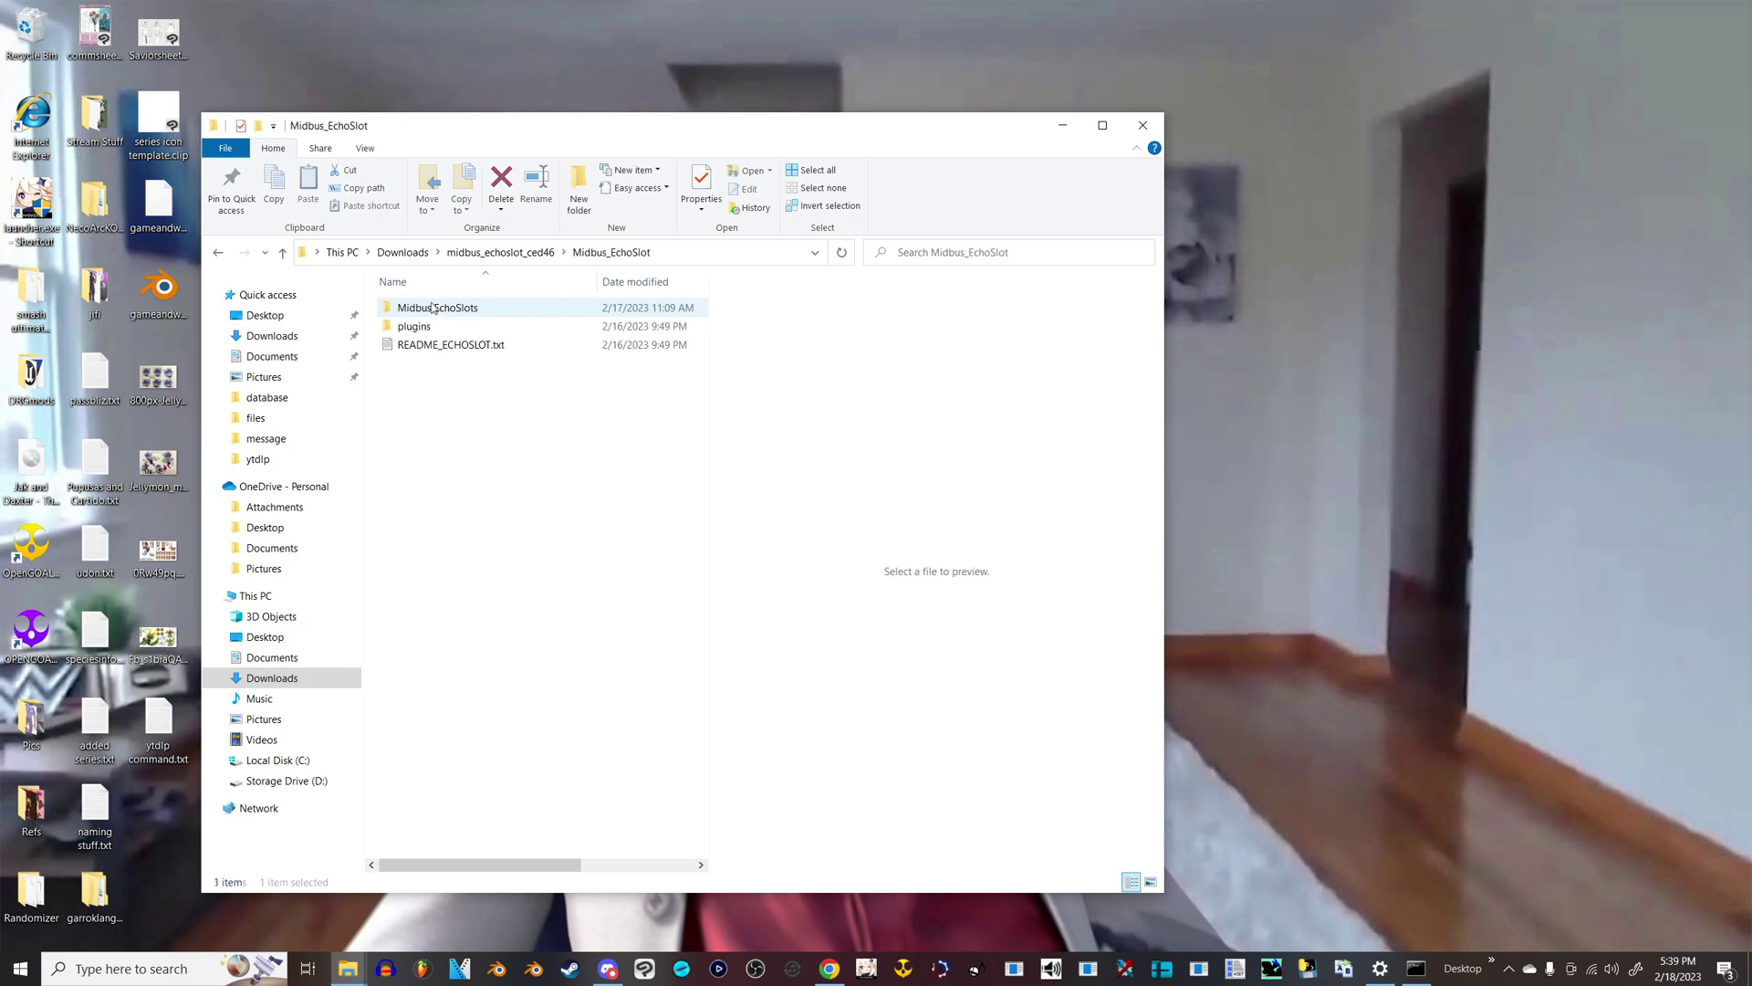
double_click(436, 309)
drag(600, 124, 449, 238)
drag(858, 196, 1113, 383)
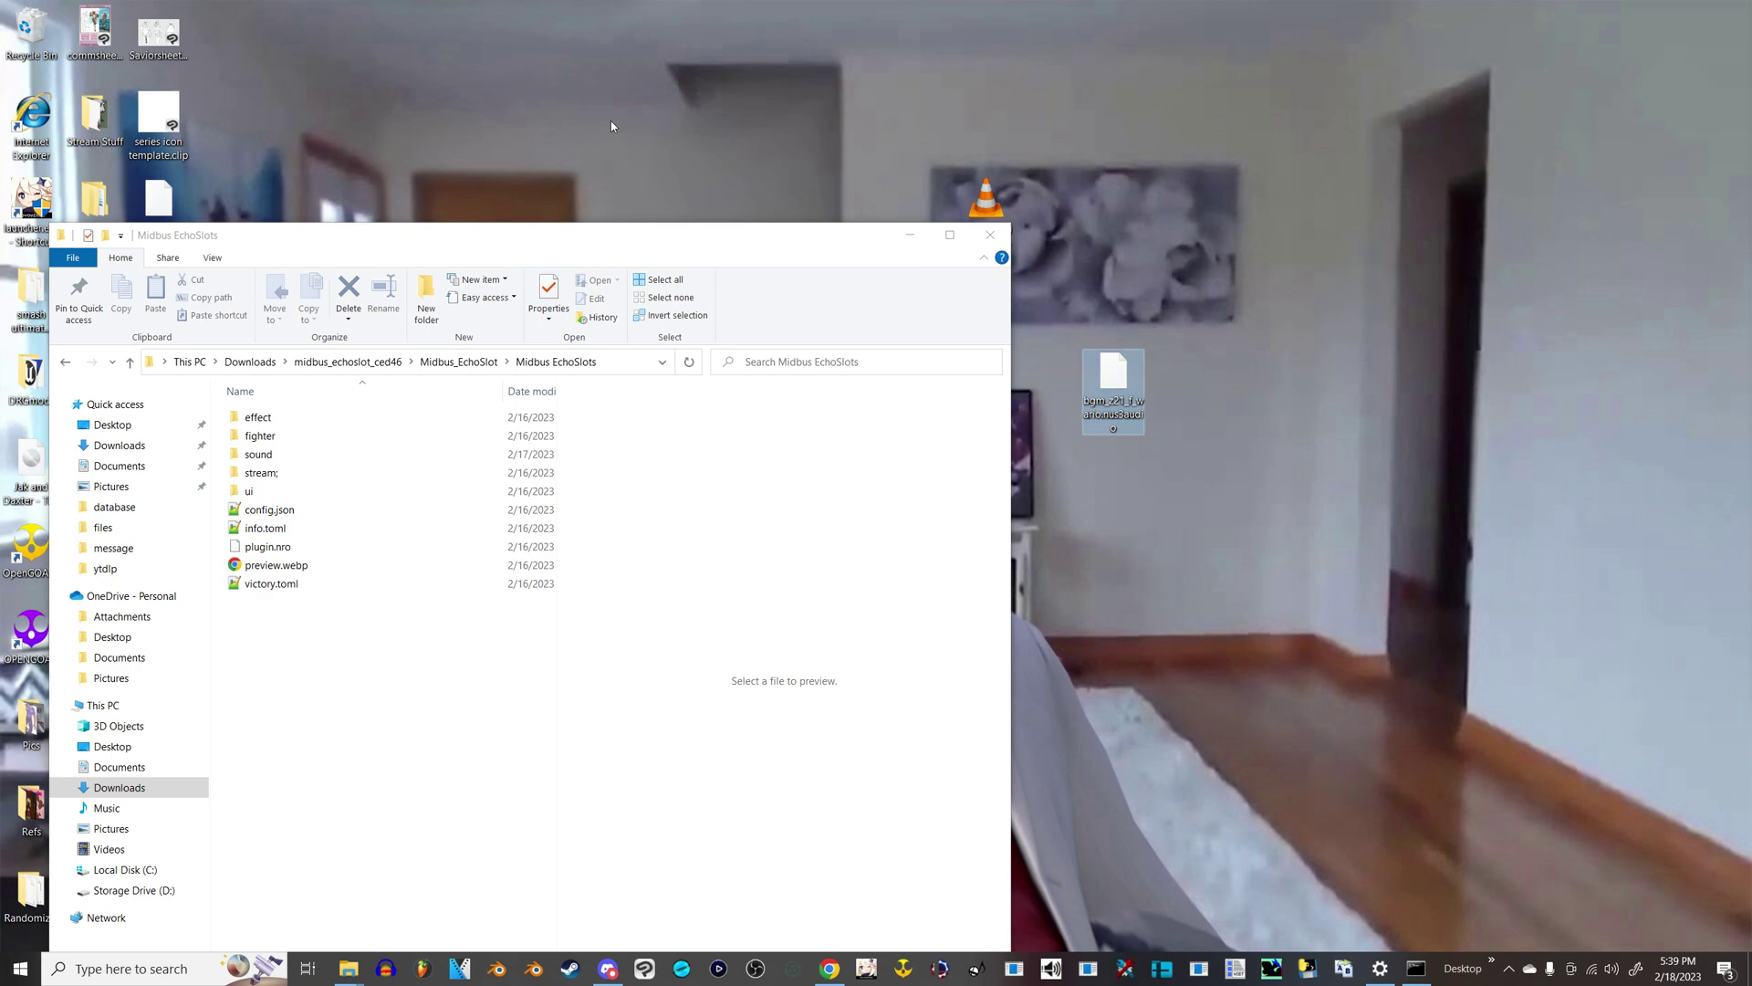
Step: Create a desktop folder named "wario hong kong" and open it
right_click(611, 120)
mouse_move(693, 310)
click(838, 307)
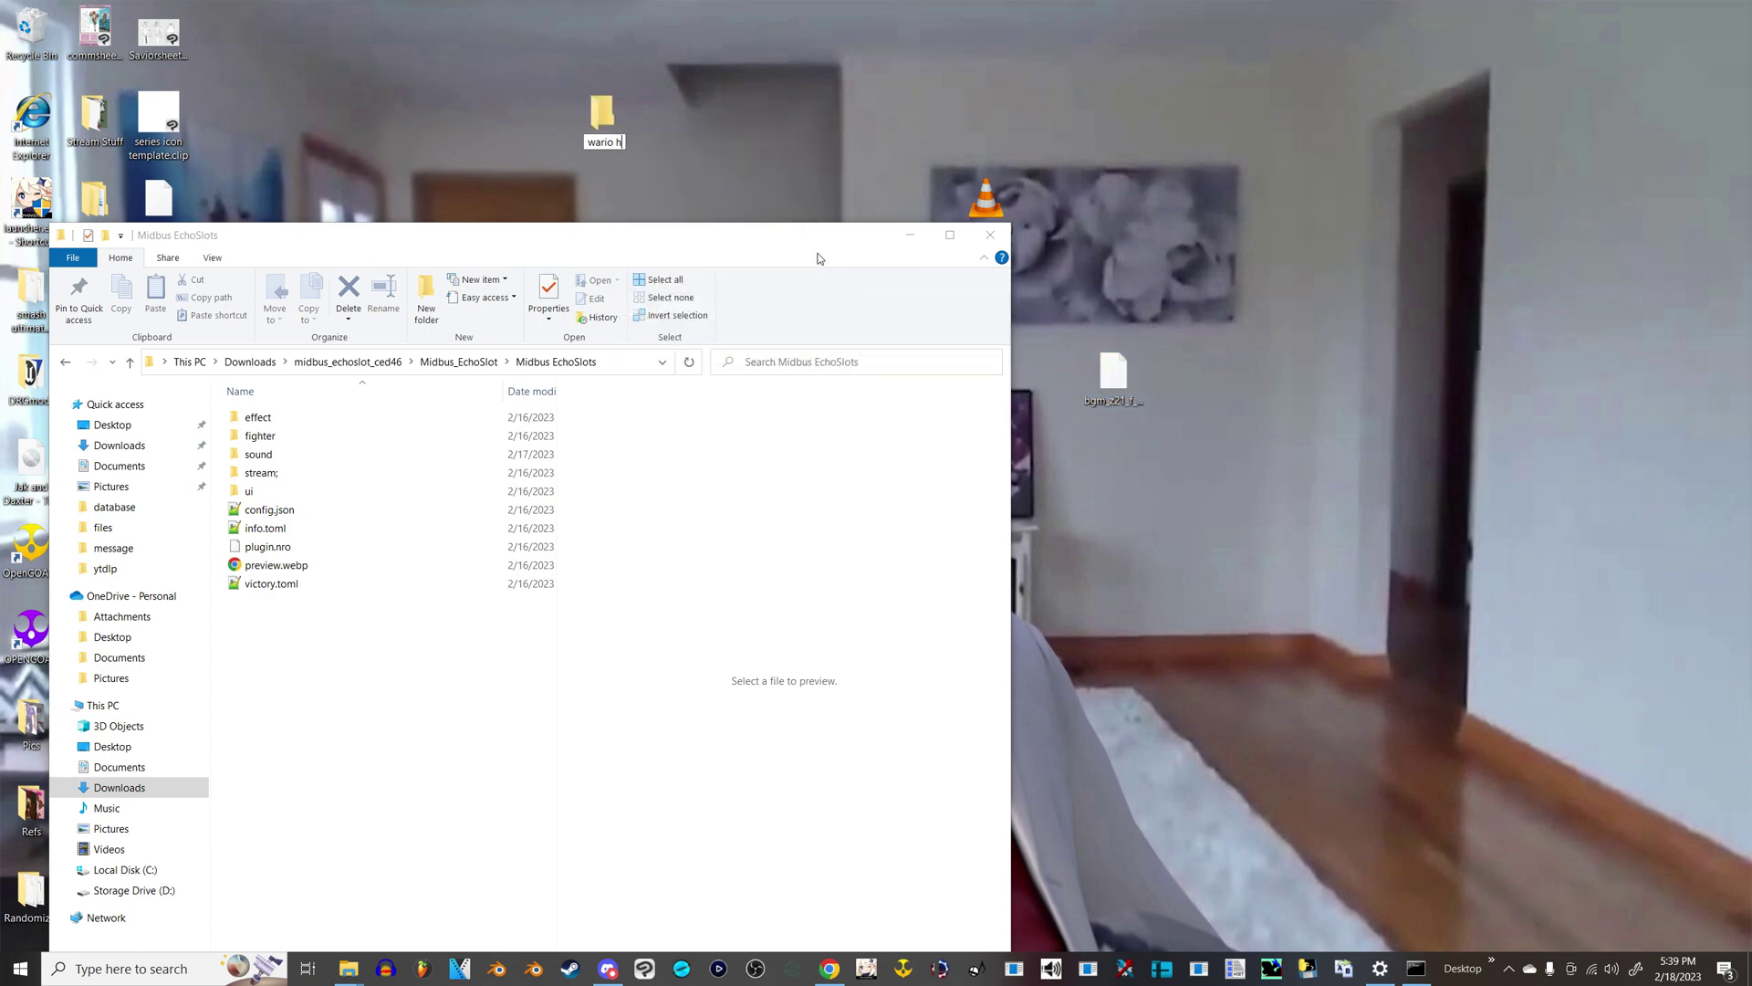
text(wario hong kong)
key(Return)
double_click(624, 147)
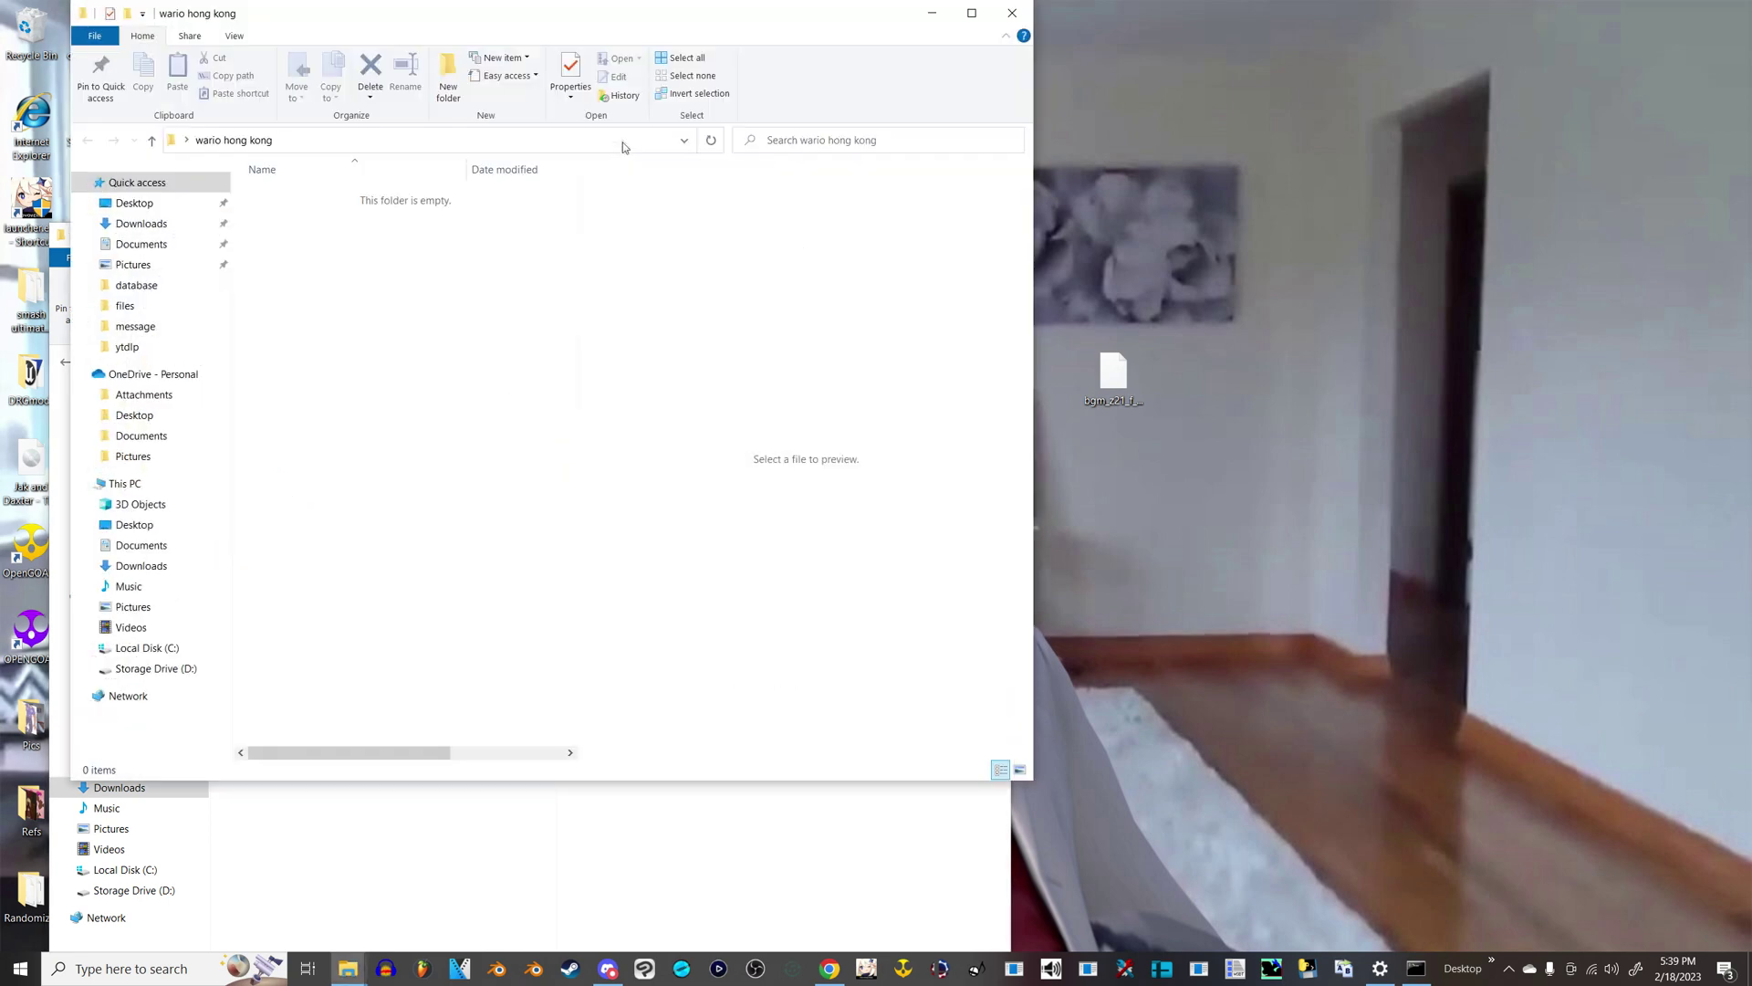
Step: Move the wario hong kong window clear of the Midbus EchoSlots file list, and create and open a folder named "stream;" in it
drag(538, 27, 969, 148)
right_click(441, 408)
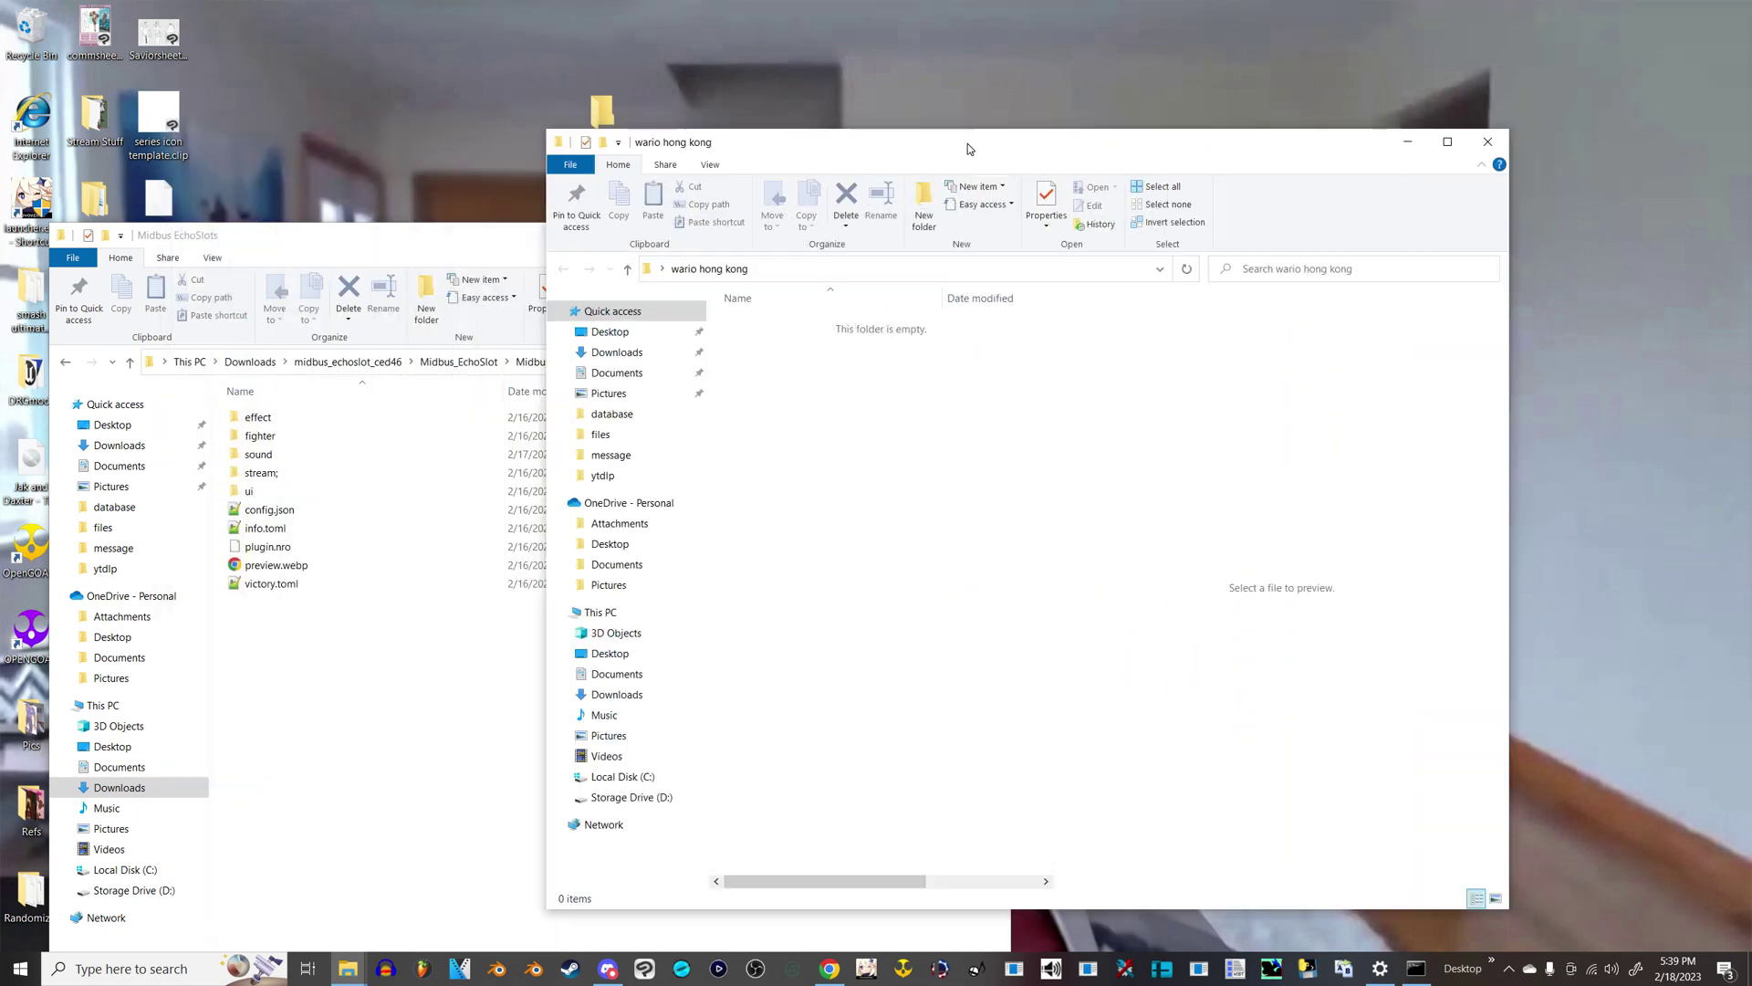
right_click(868, 446)
mouse_move(959, 669)
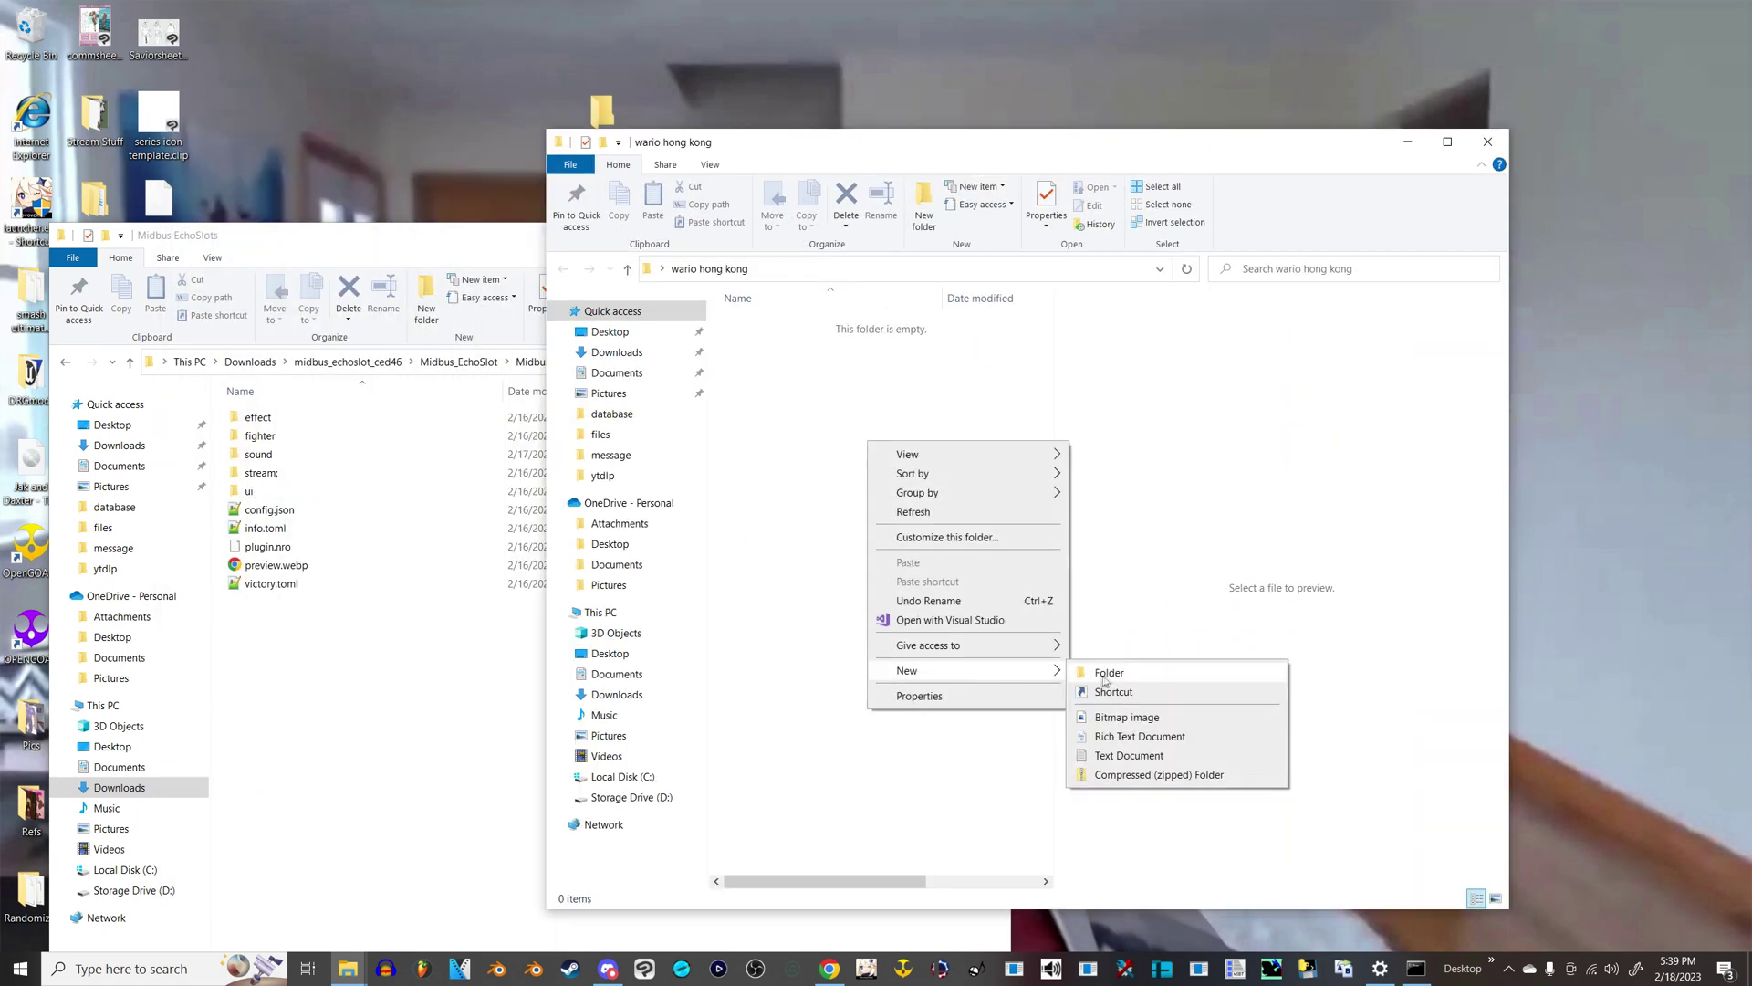
click(1107, 674)
text(stream;)
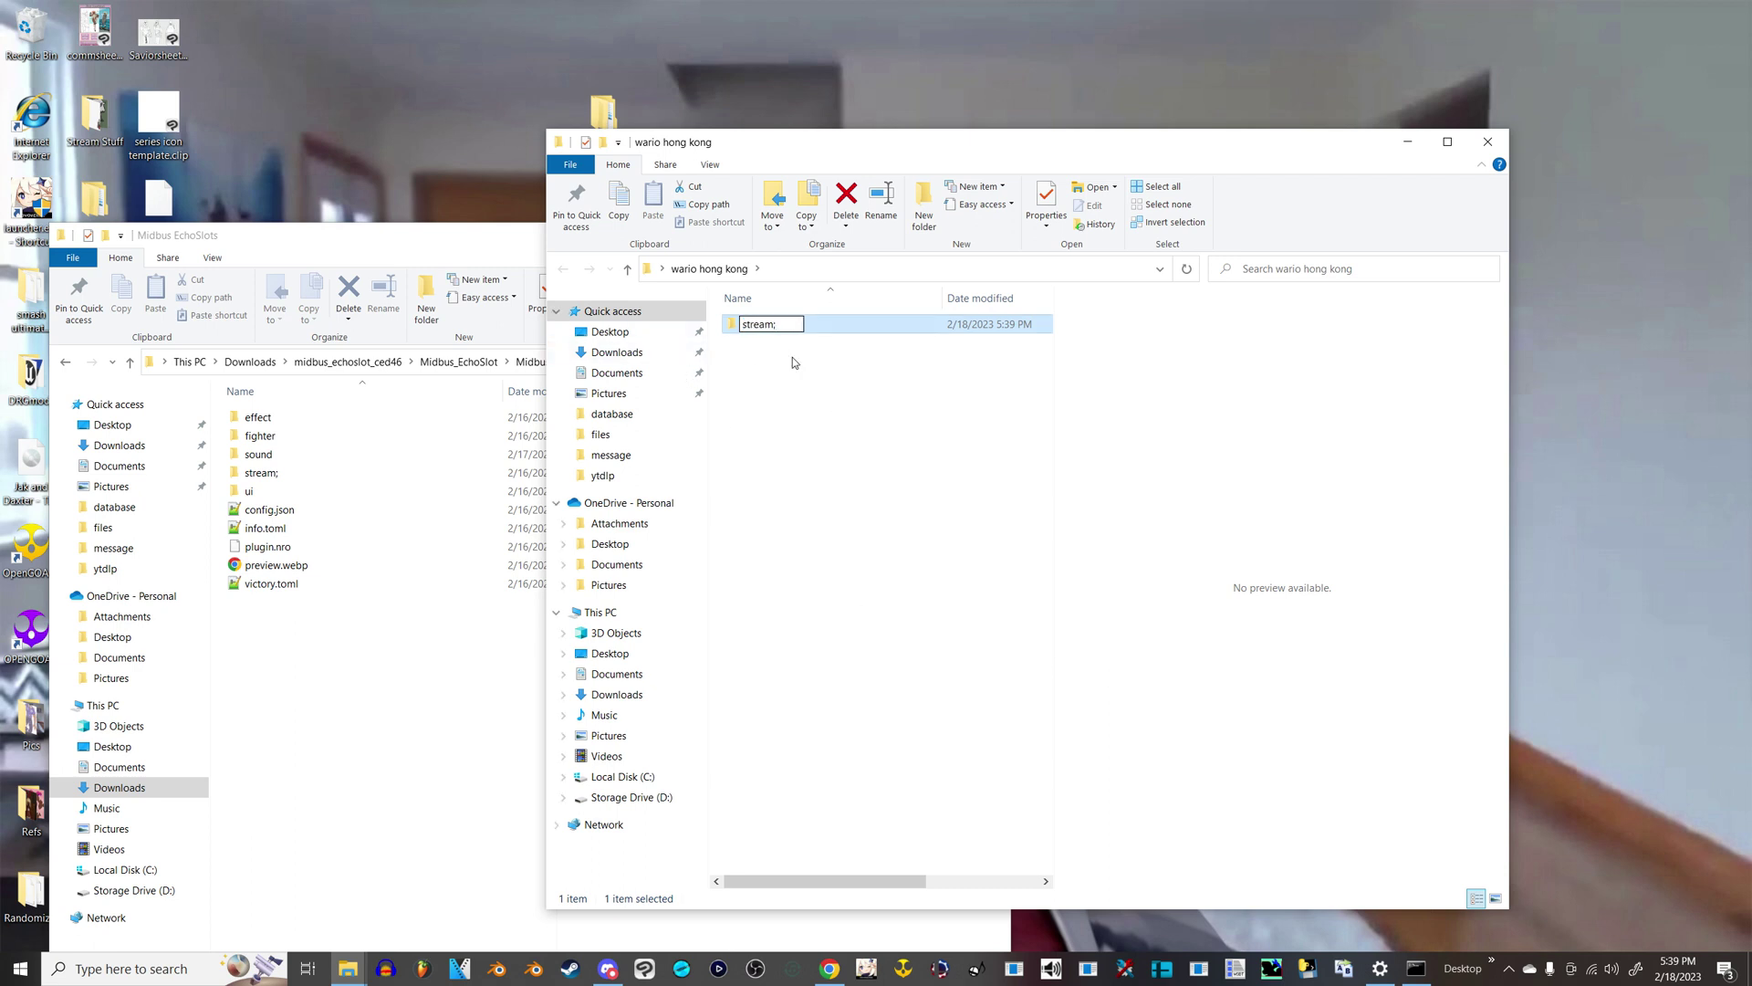
key(Return)
double_click(745, 324)
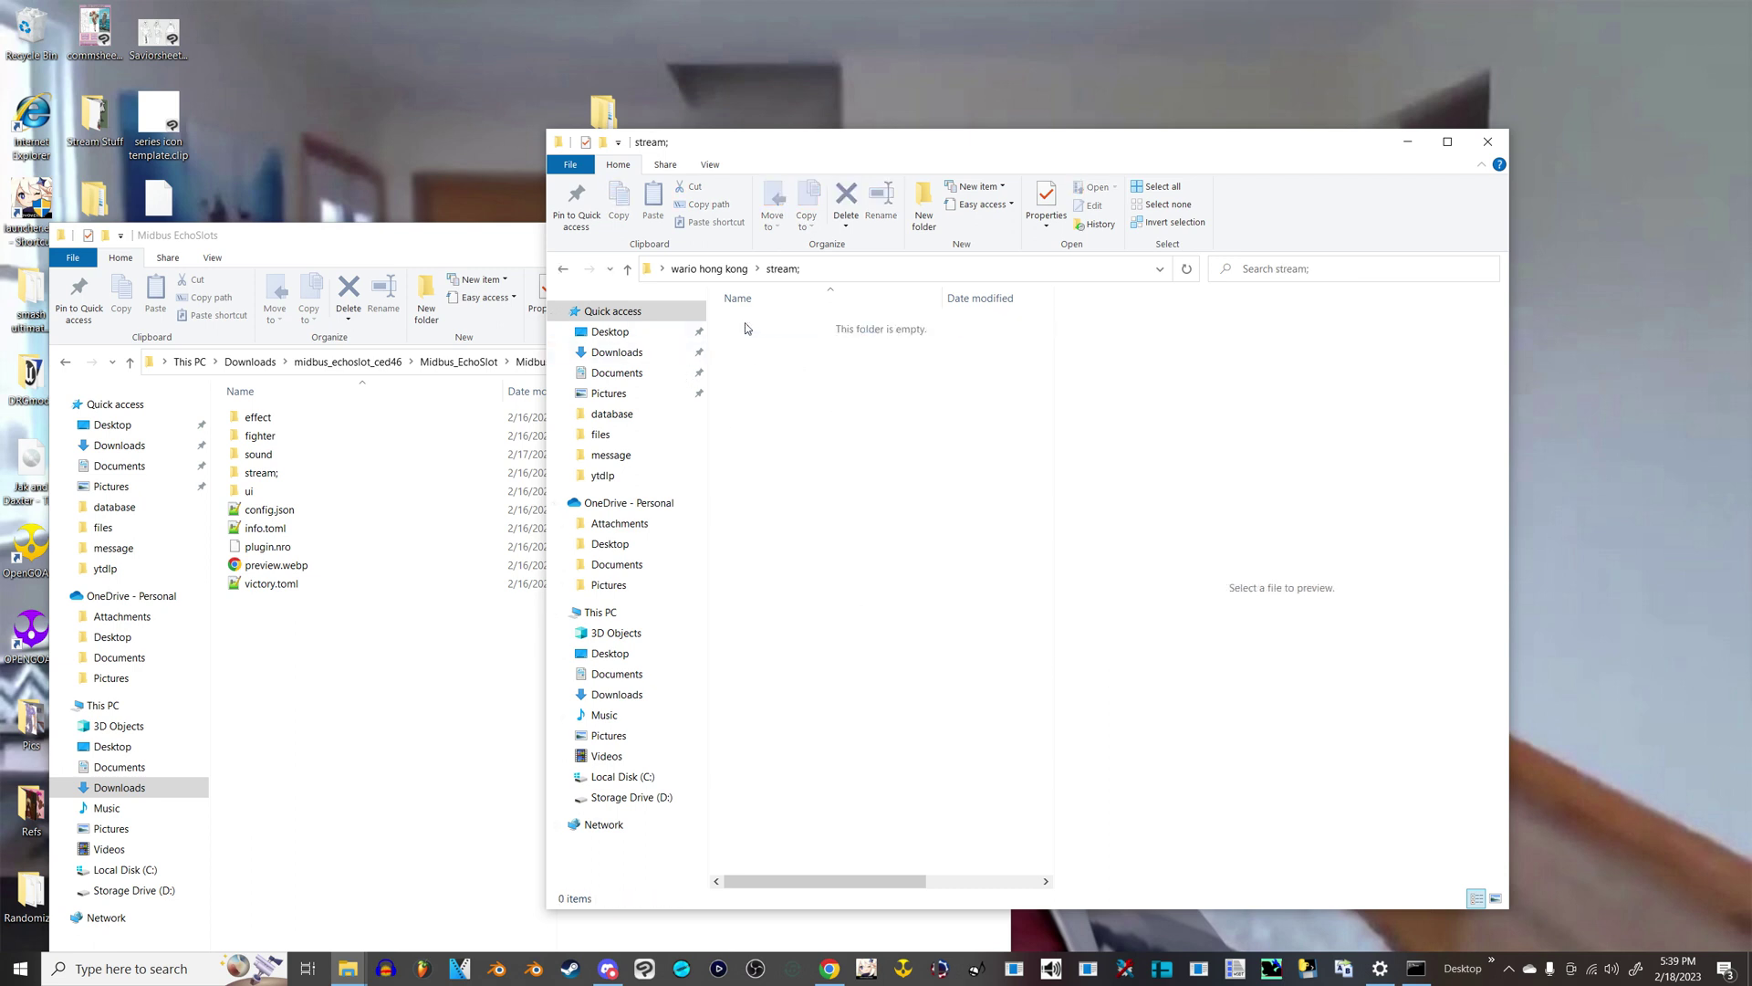
Step: Open the Midbus mod's stream; folder for reference, and create and open a "sound" folder inside wario hong kong's stream; folder
right_click(776, 409)
click(303, 470)
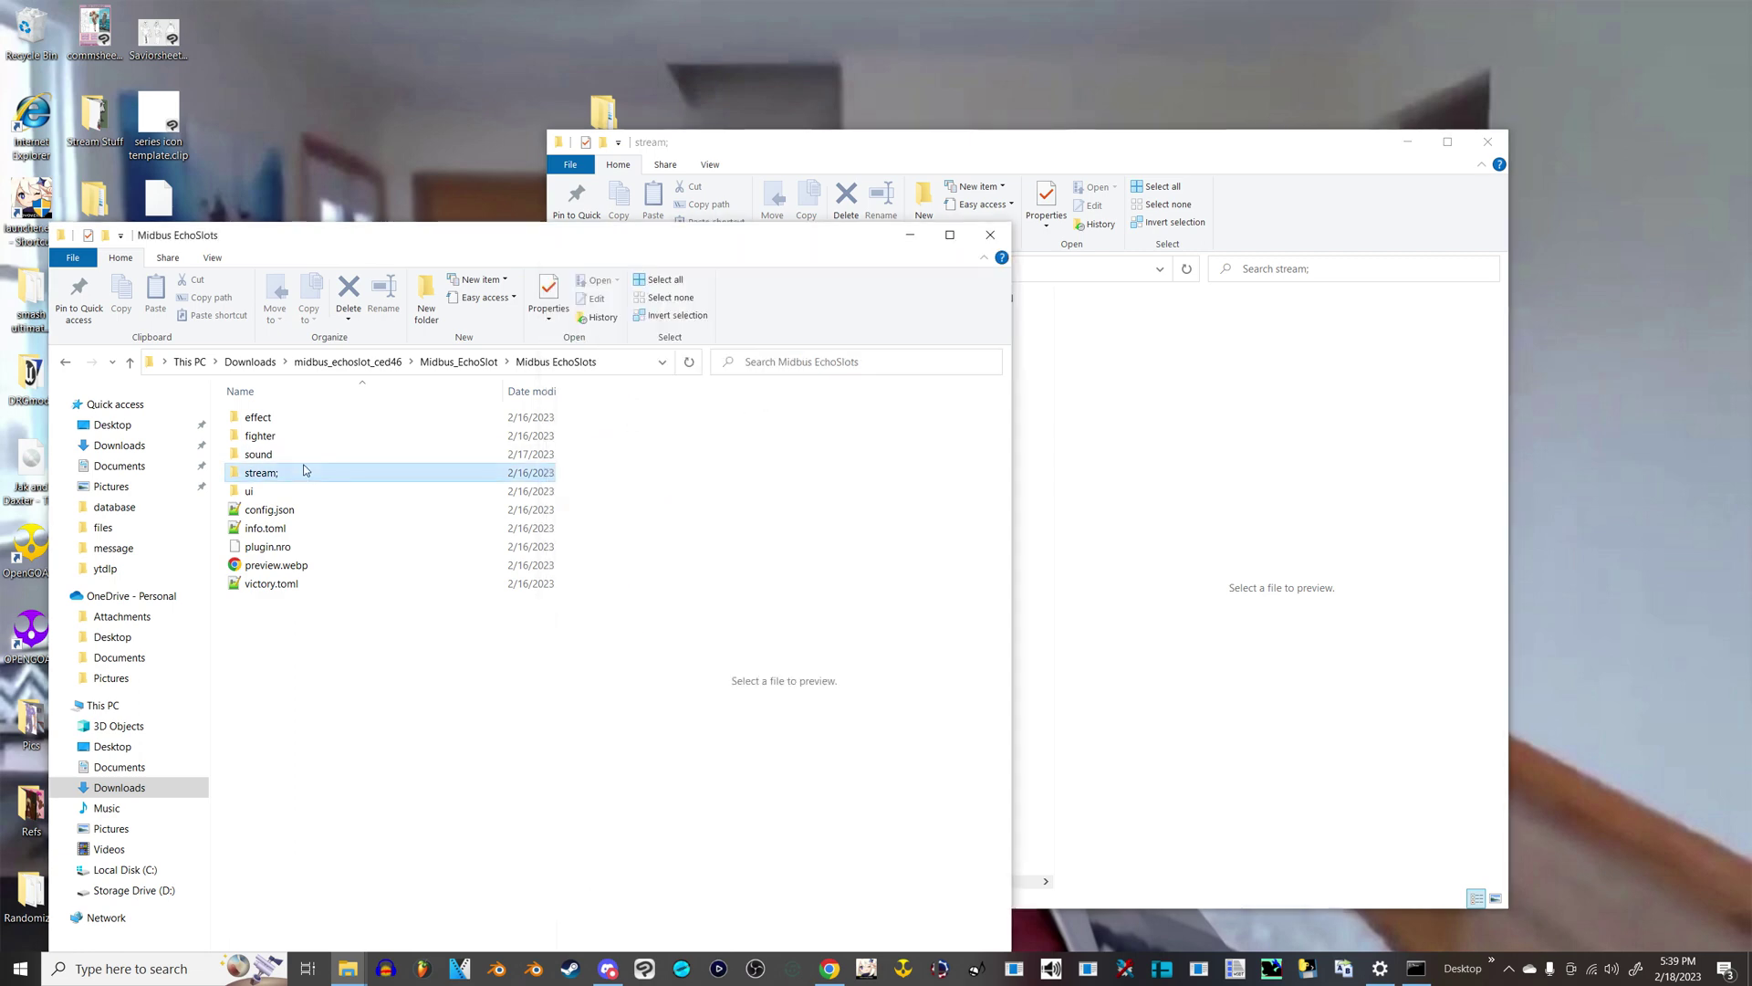
click(1139, 544)
right_click(792, 371)
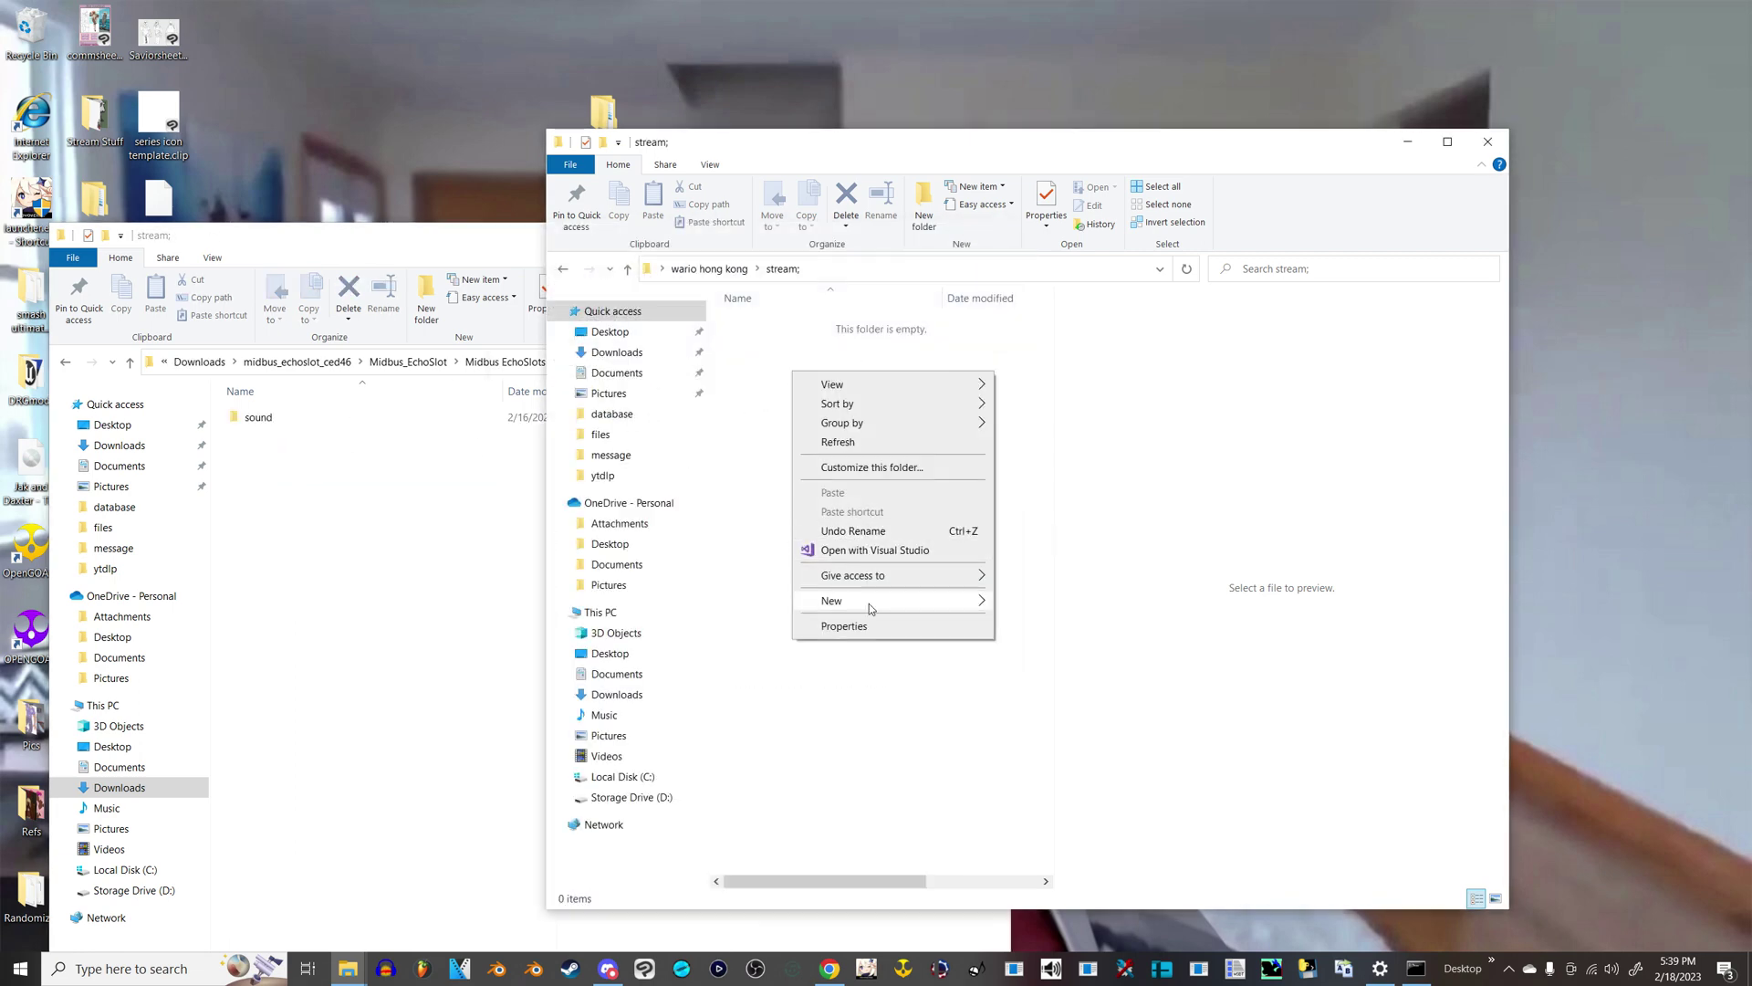
mouse_move(869, 604)
click(1026, 600)
text(so)
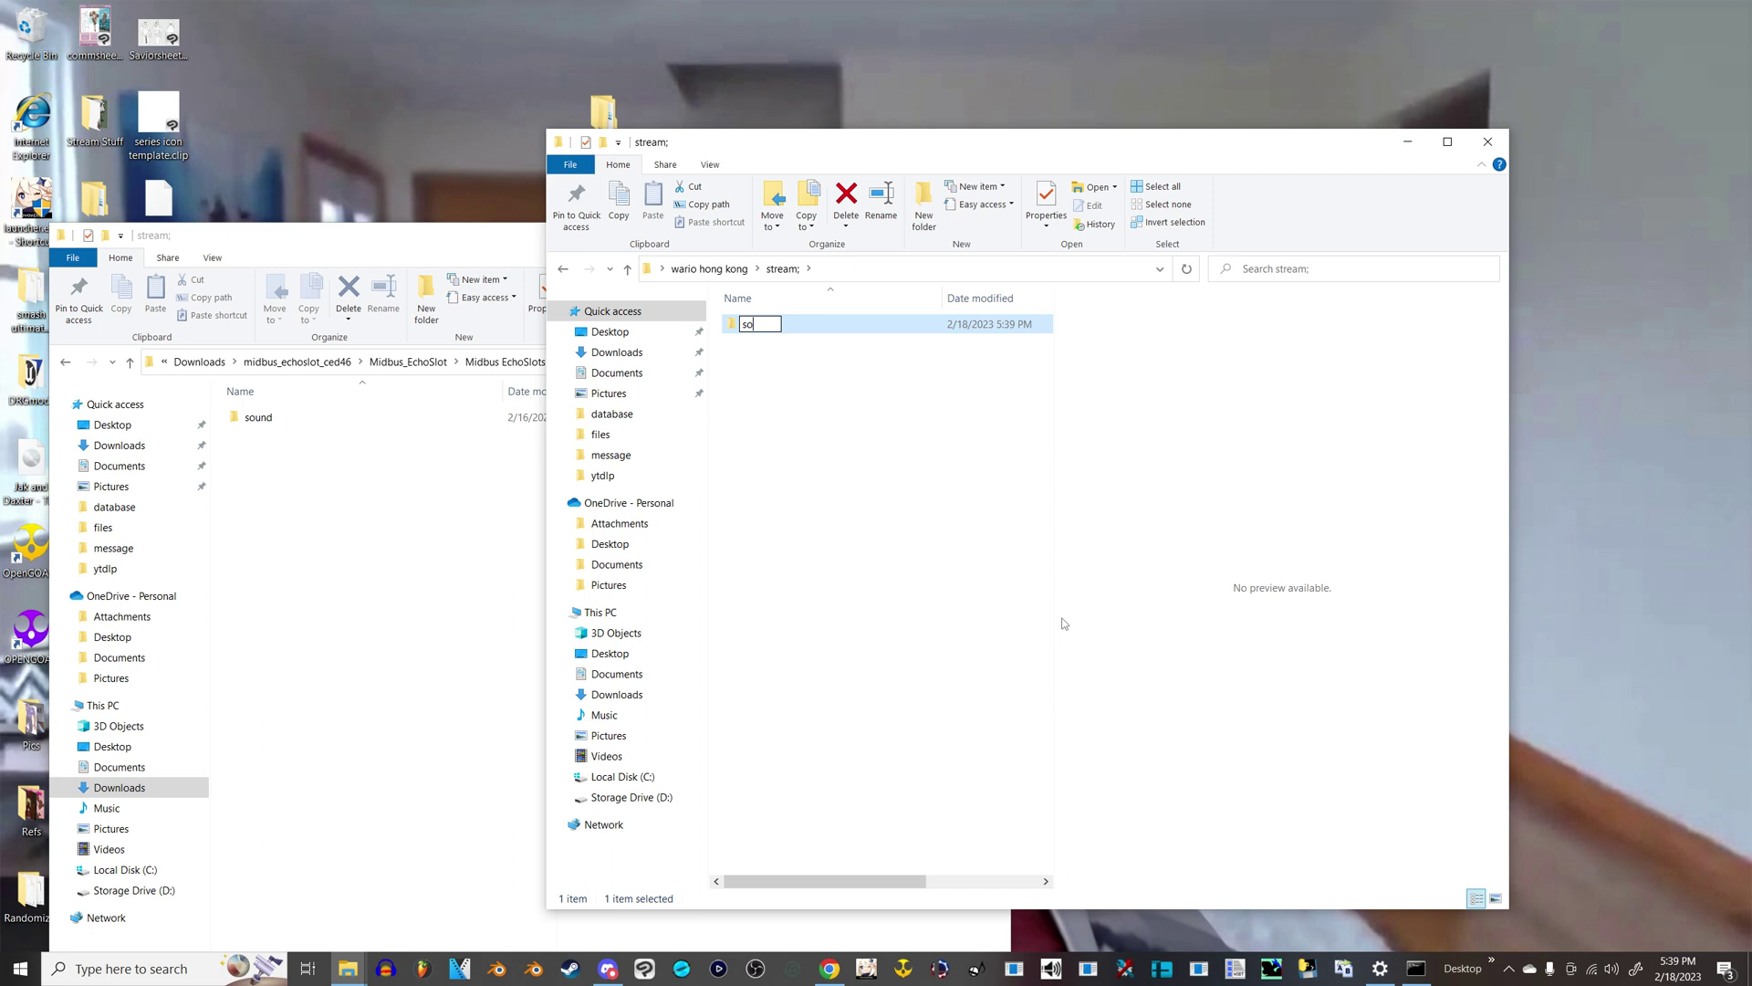
text(und)
click(695, 436)
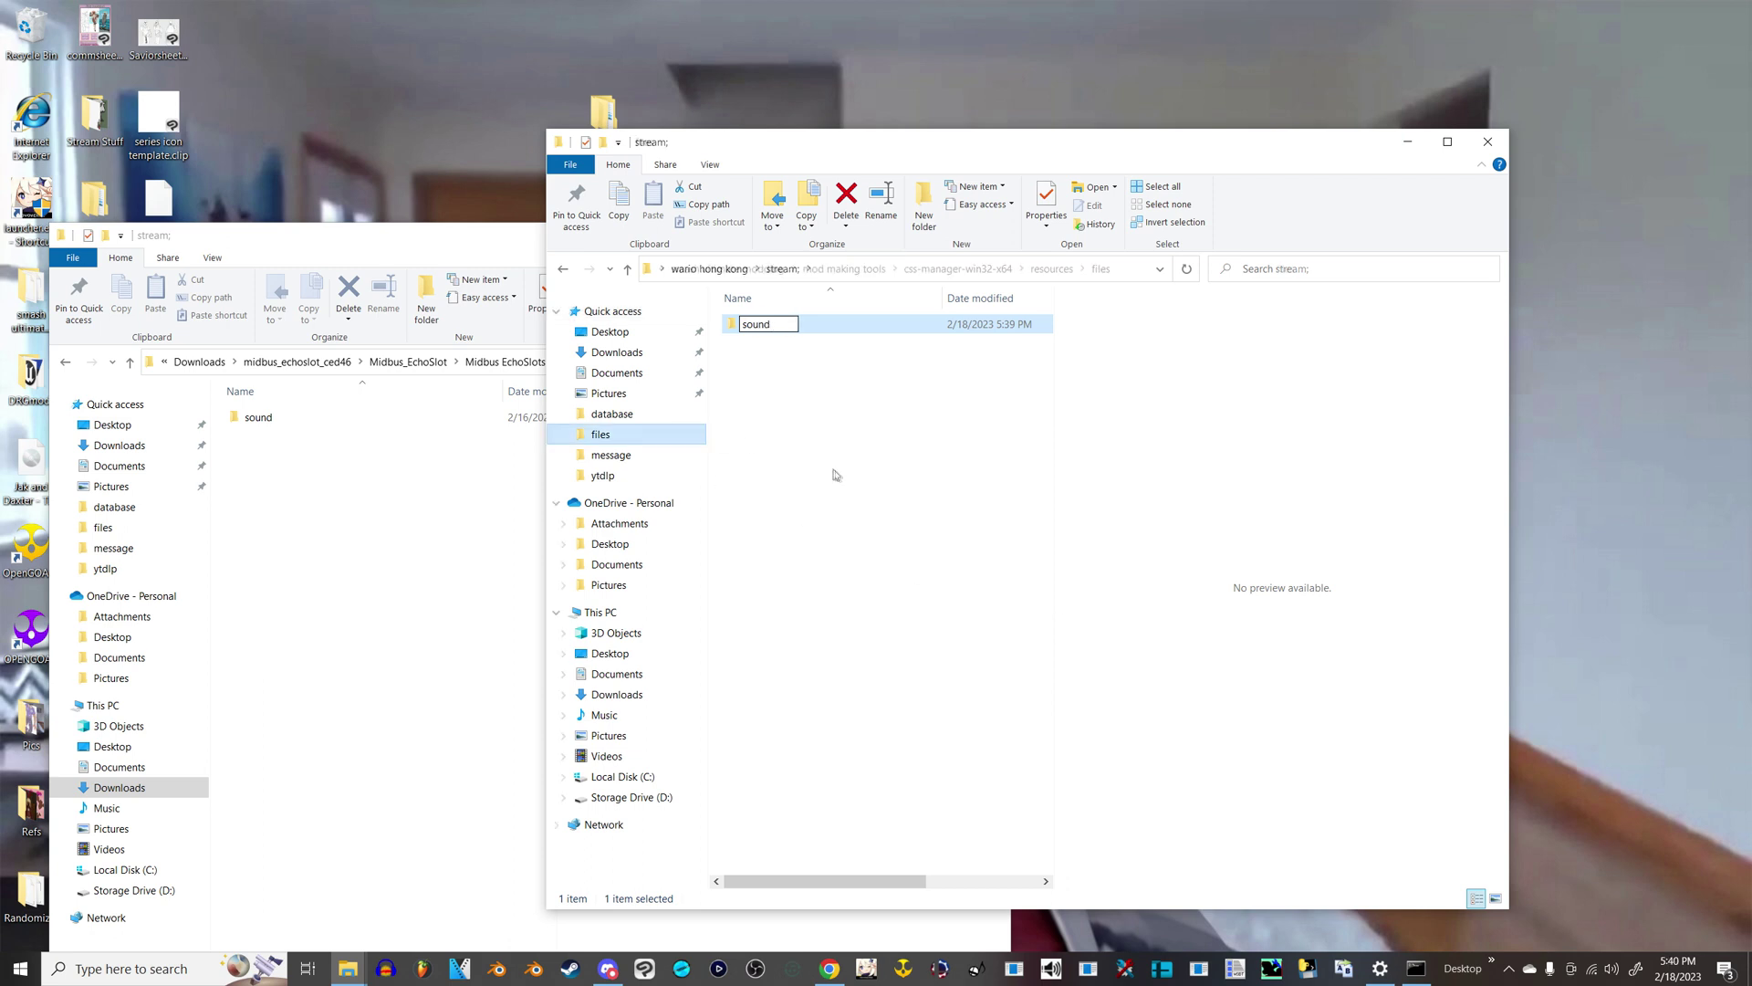
click(563, 269)
double_click(781, 330)
Step: Create a folder named "bgm" inside wario hong kong's sound folder and open it
right_click(787, 430)
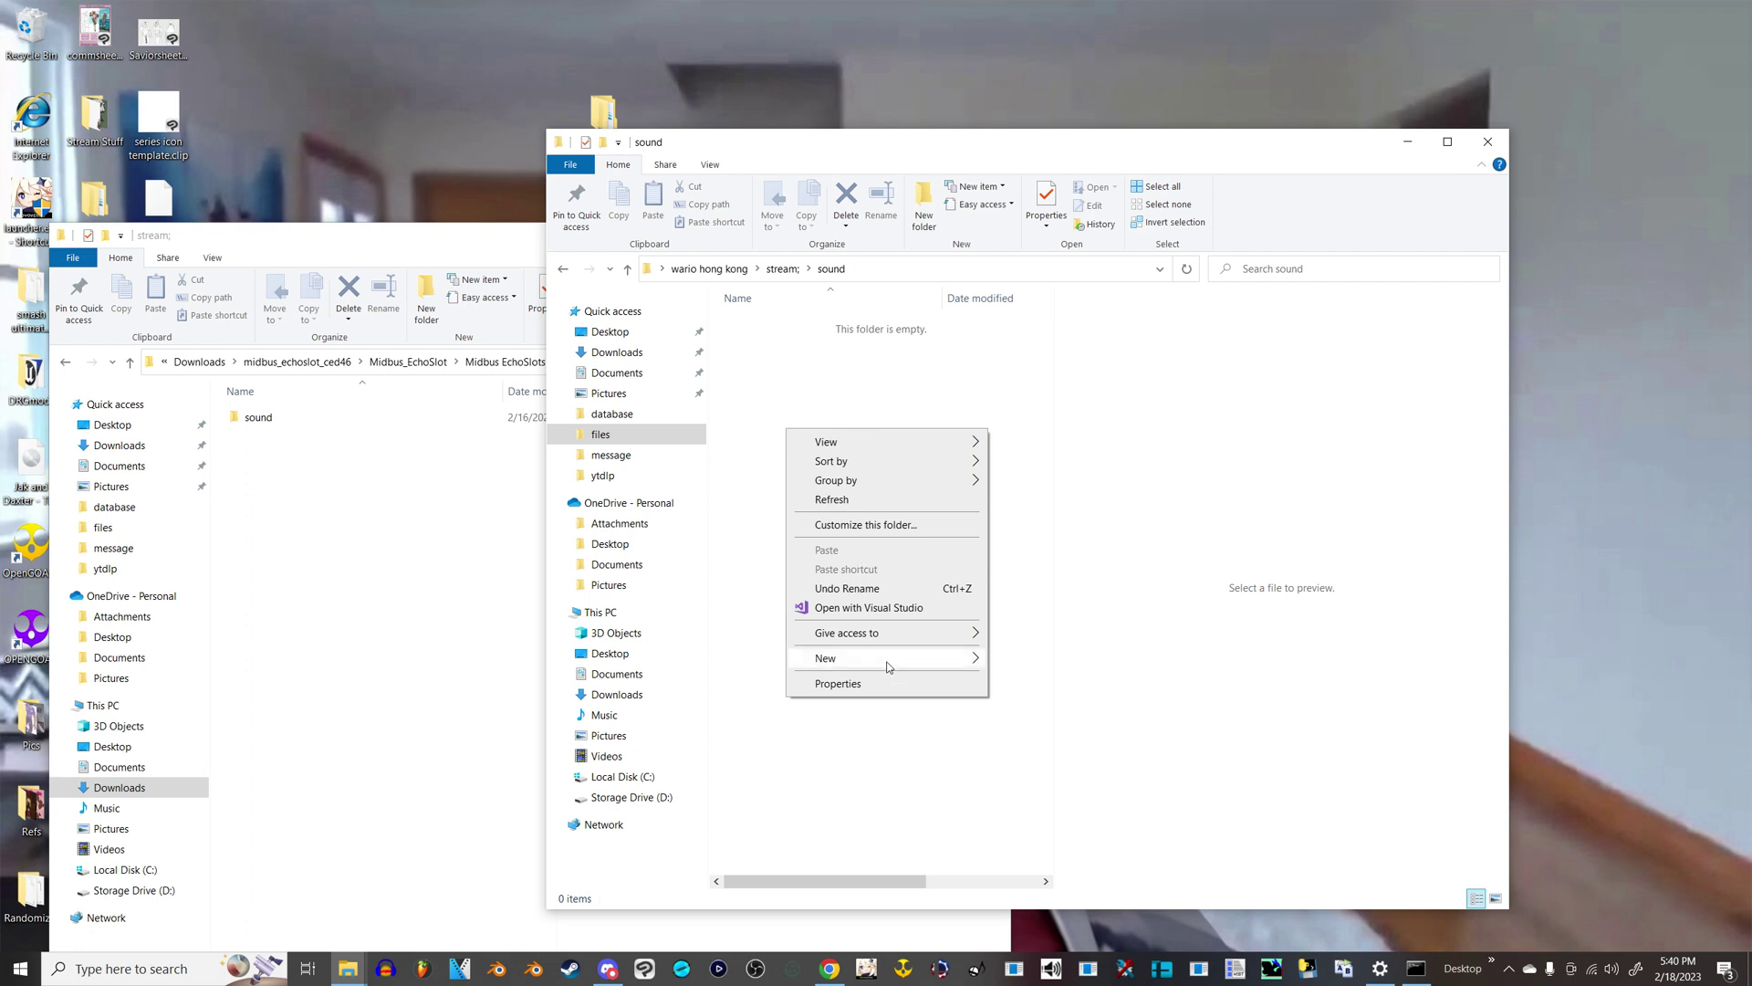
mouse_move(885, 658)
click(1029, 661)
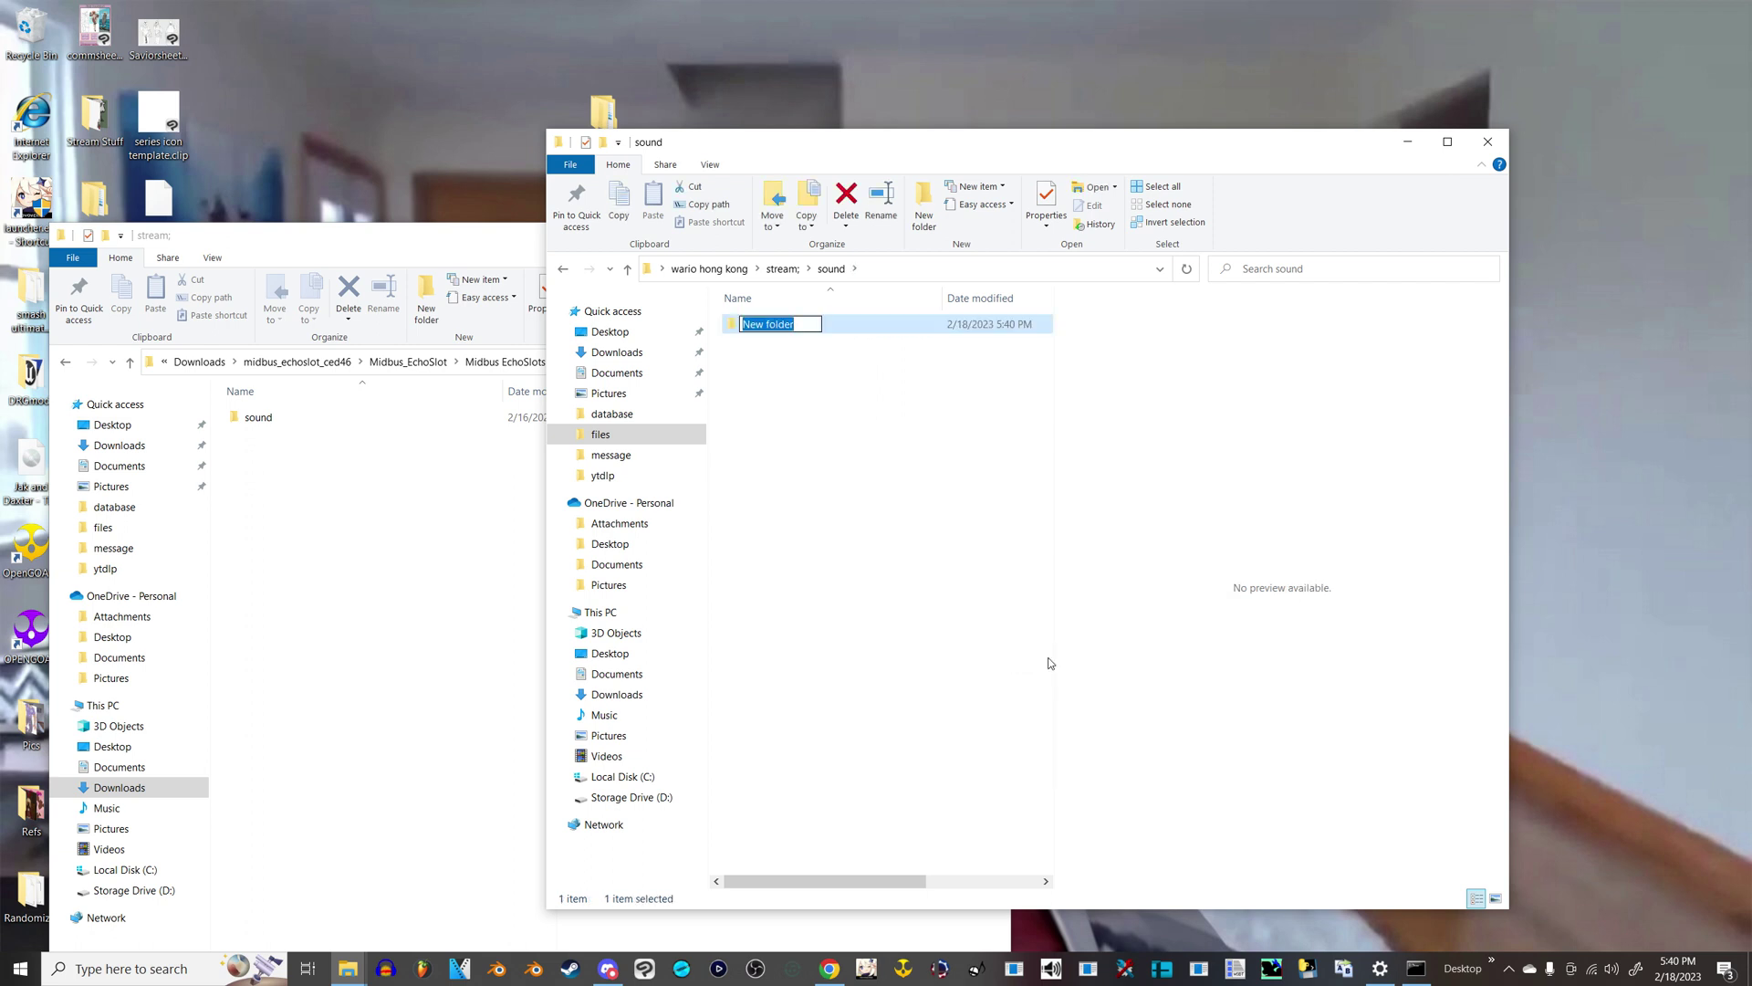
text(bgm)
key(Return)
double_click(754, 324)
Step: Open the Midbus mod's sound folder and its bgm subfolder to examine the reference files, and return to the new bgm folder
click(258, 418)
double_click(260, 420)
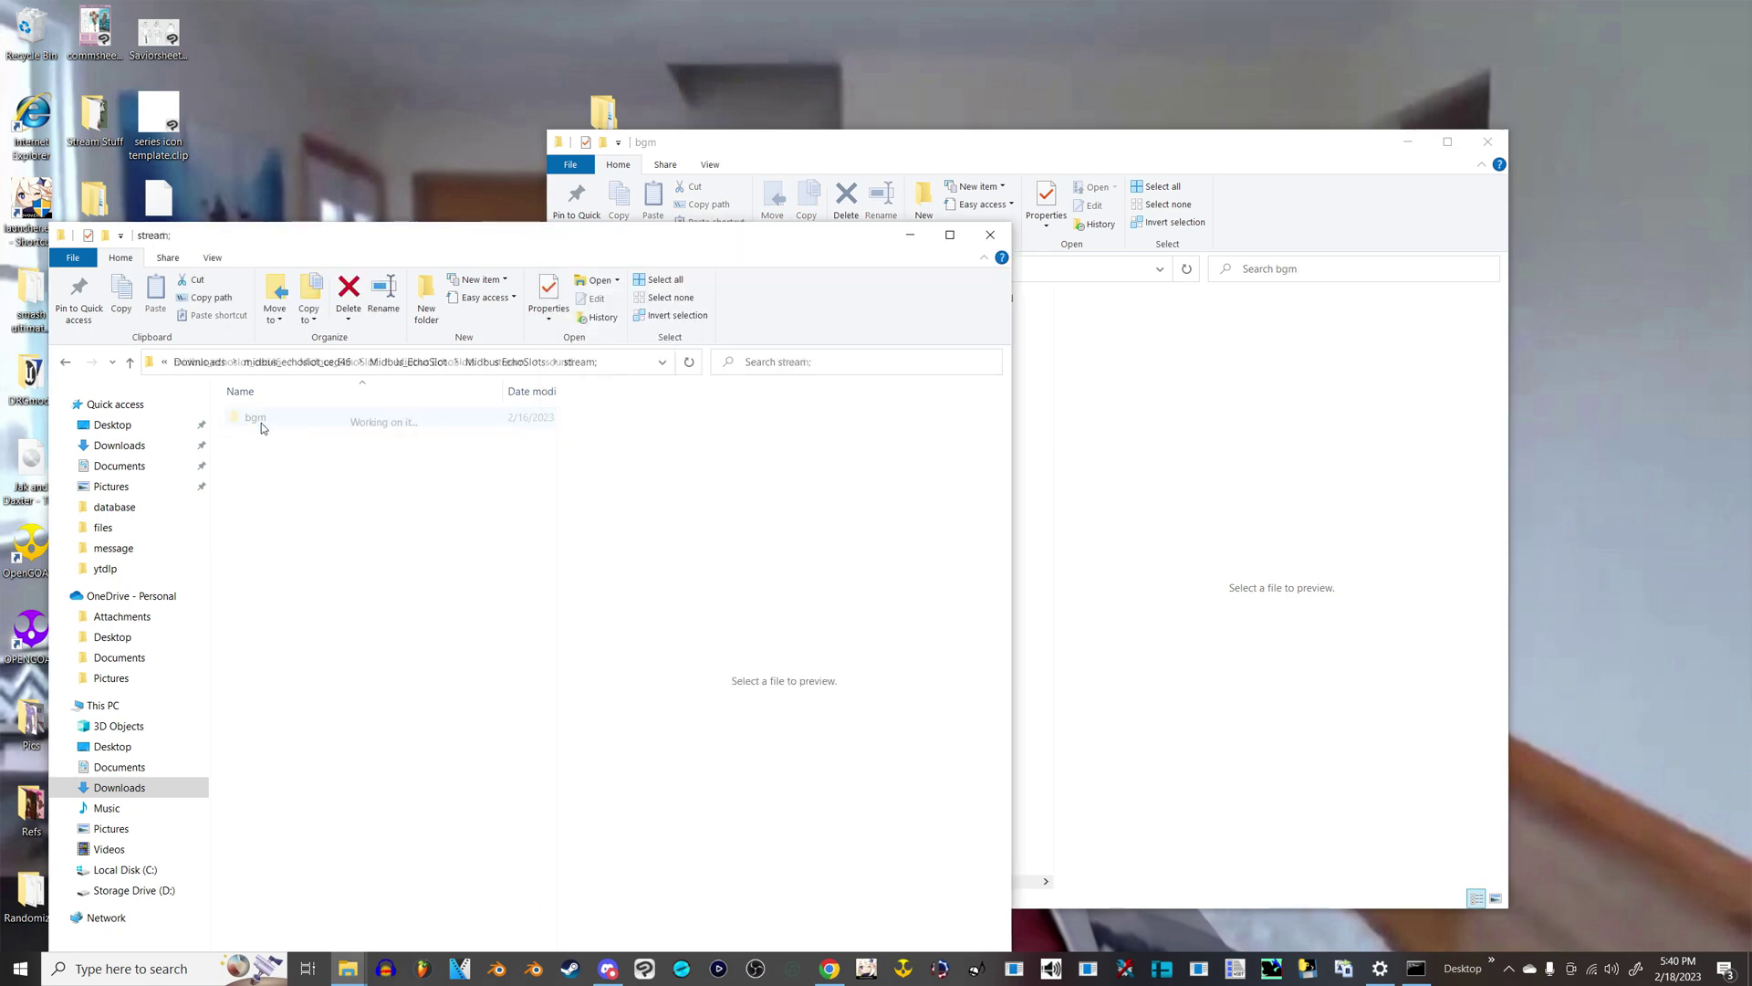
click(1122, 587)
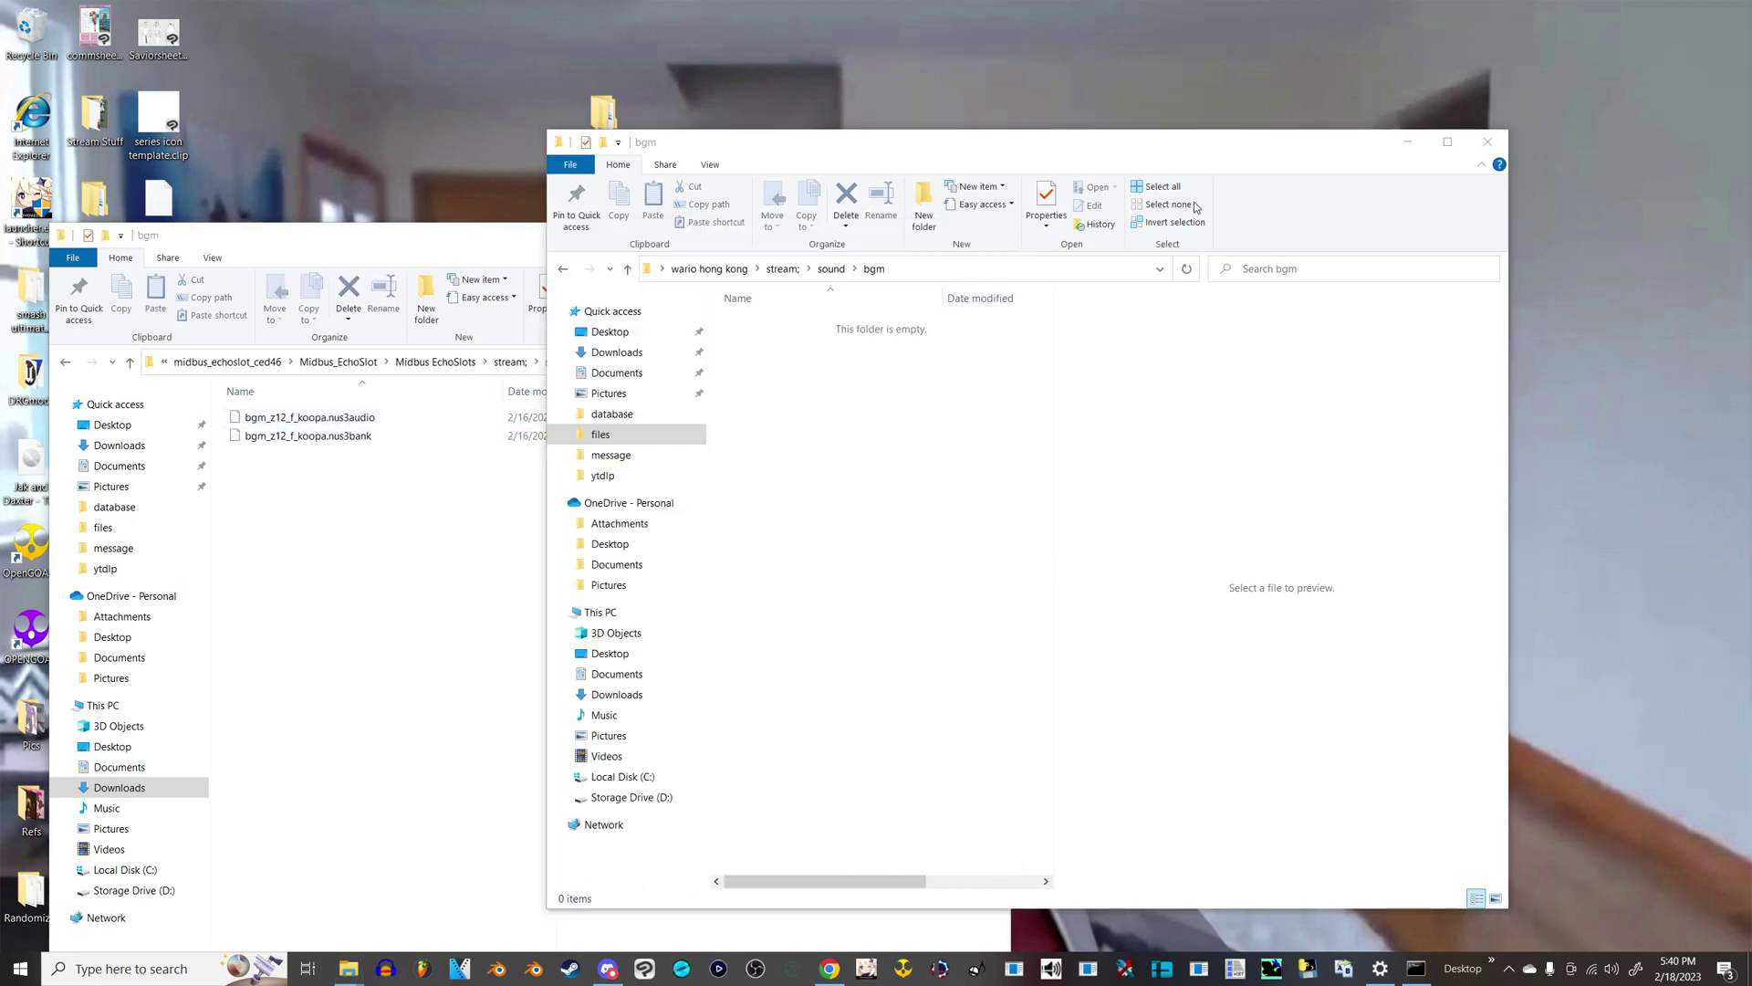
Step: Uncover bgm_z21_f_wario.nus3audio on the desktop and move it into wario hong kong's bgm folder
drag(1282, 143, 790, 214)
click(1122, 388)
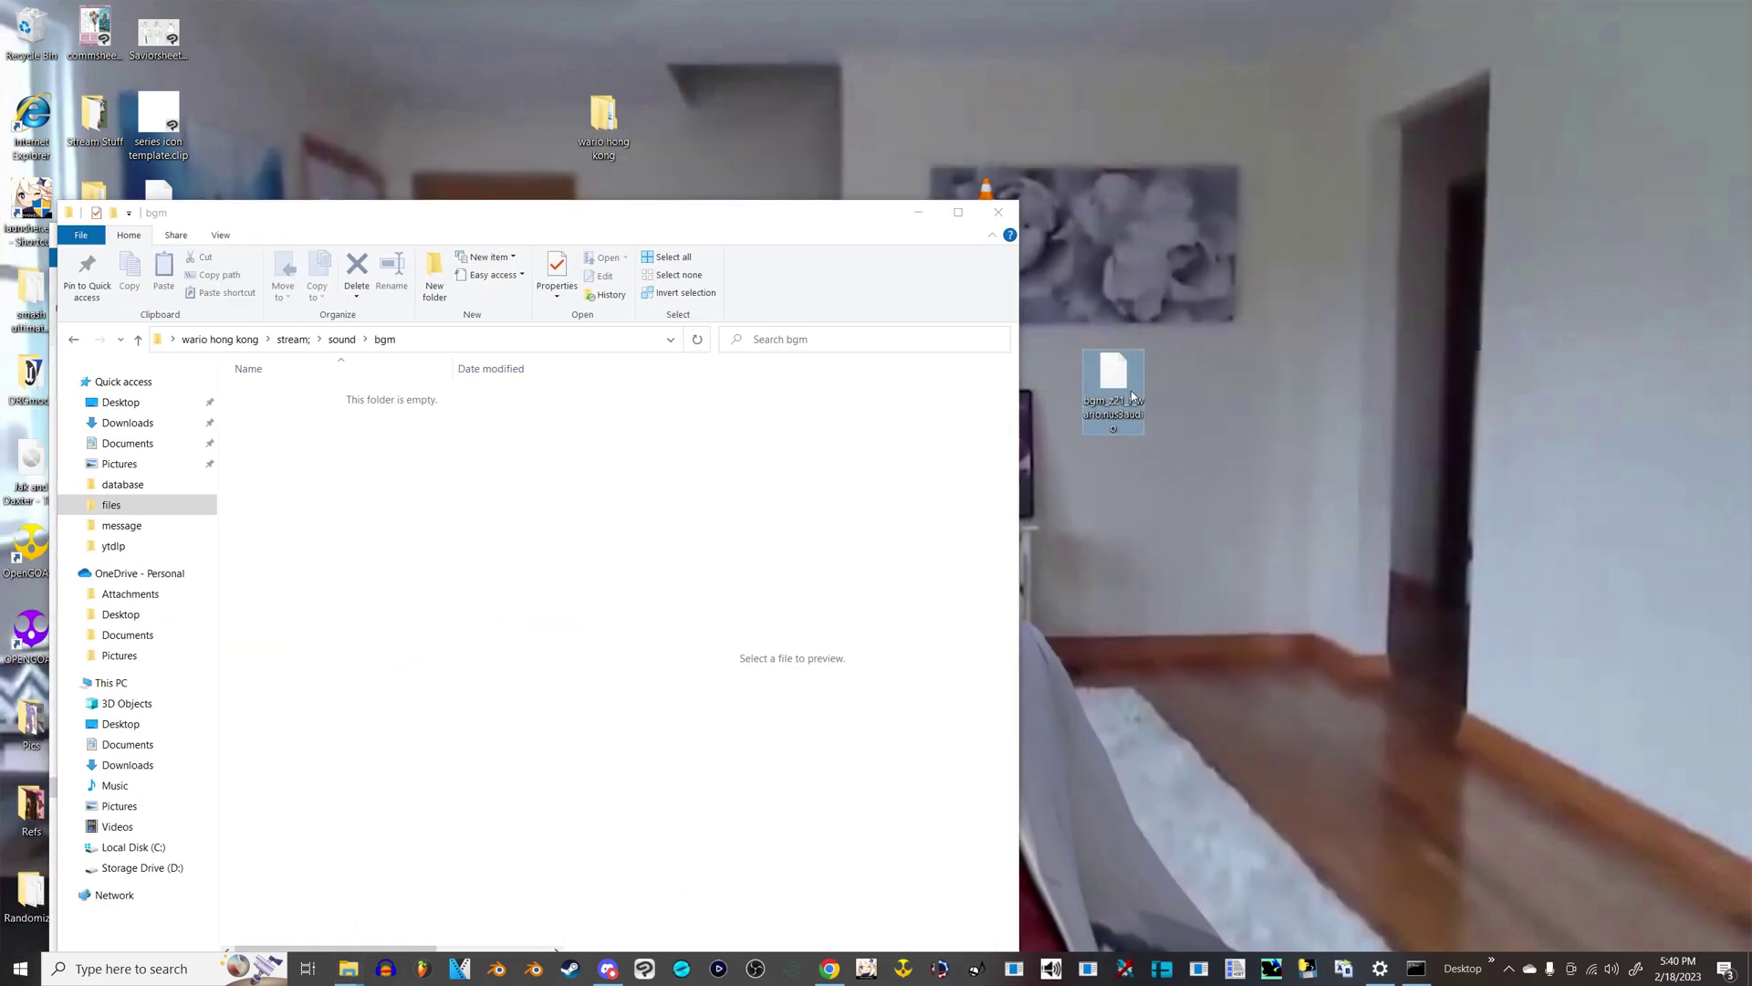
drag(1132, 397, 384, 547)
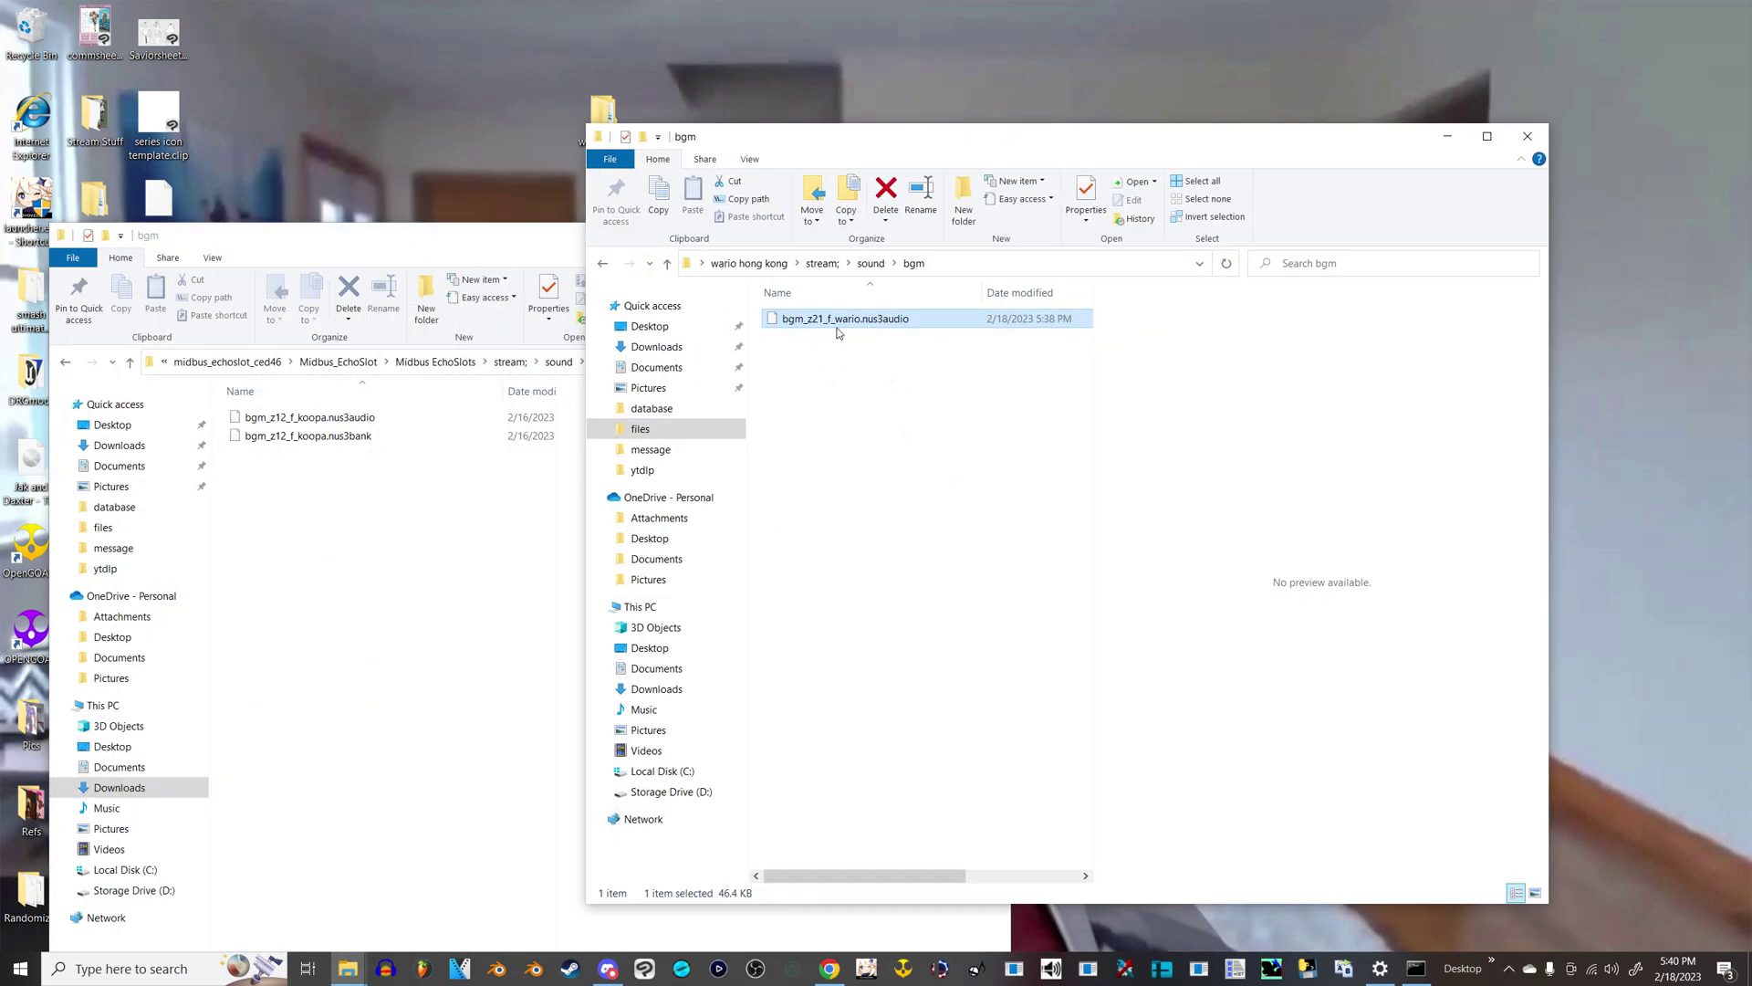
Step: Minimise the Midbus reference window and shift the remaining window aside so the wario hong kong folder can be moved lower on the desktop
click(463, 238)
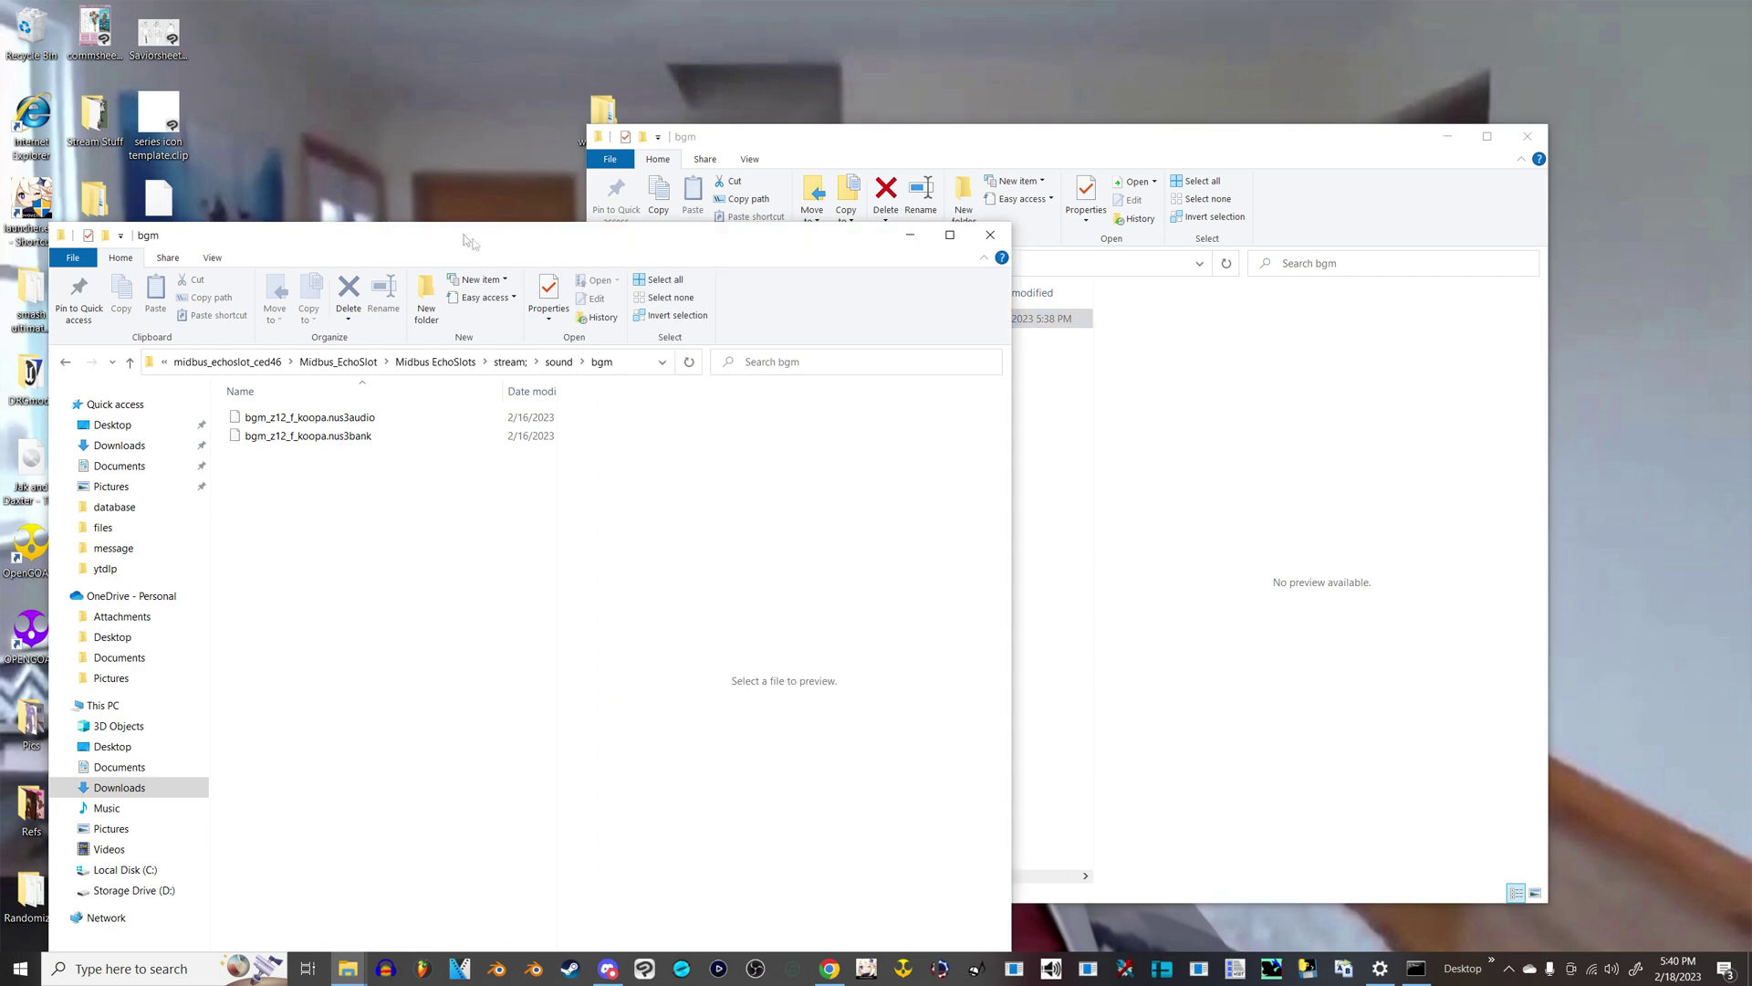
click(910, 238)
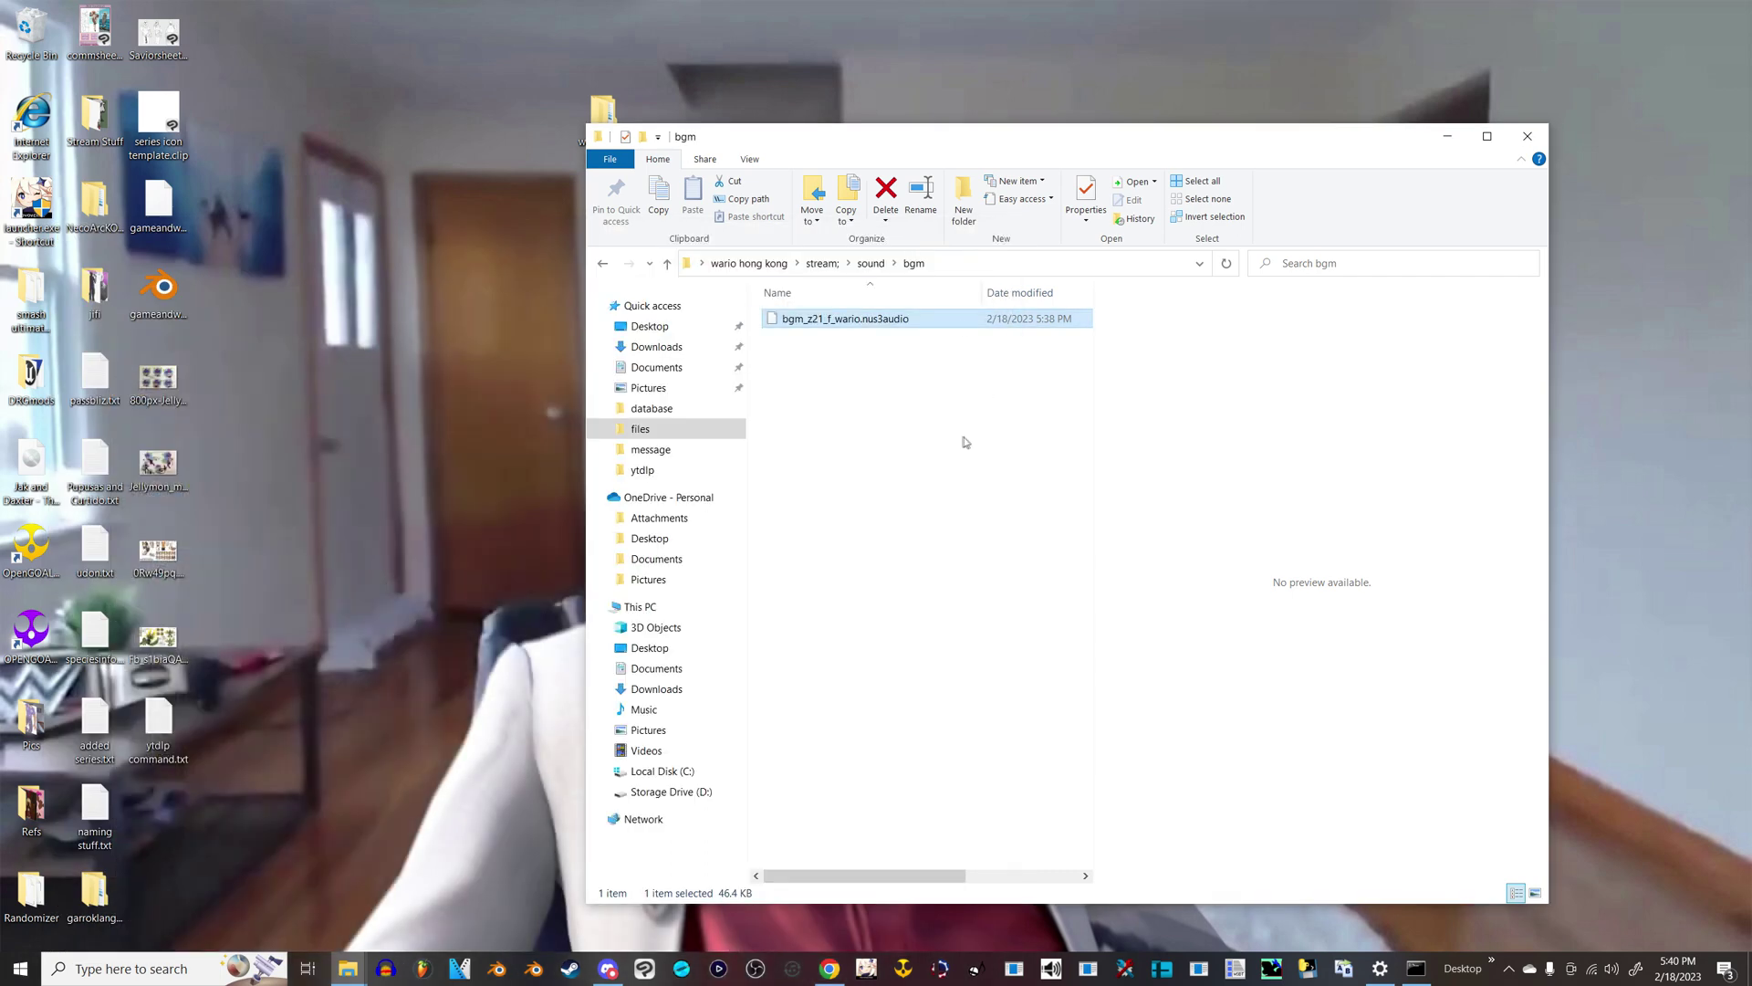
drag(676, 147, 903, 203)
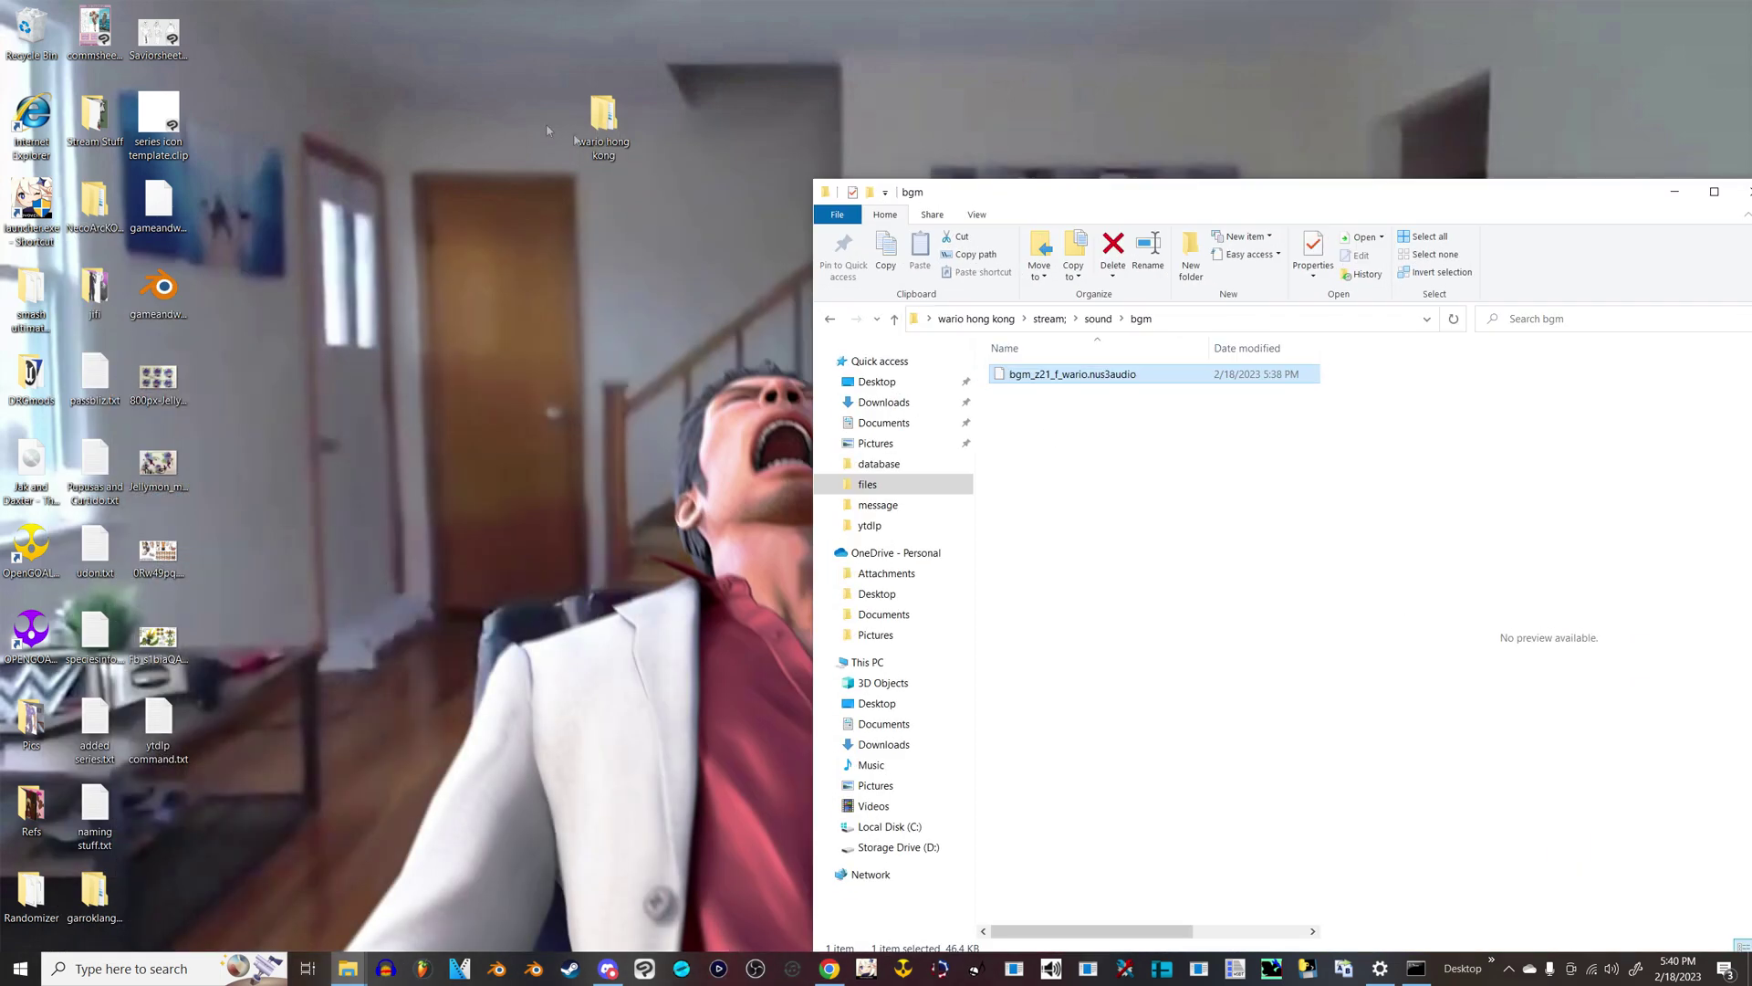
drag(604, 125, 604, 219)
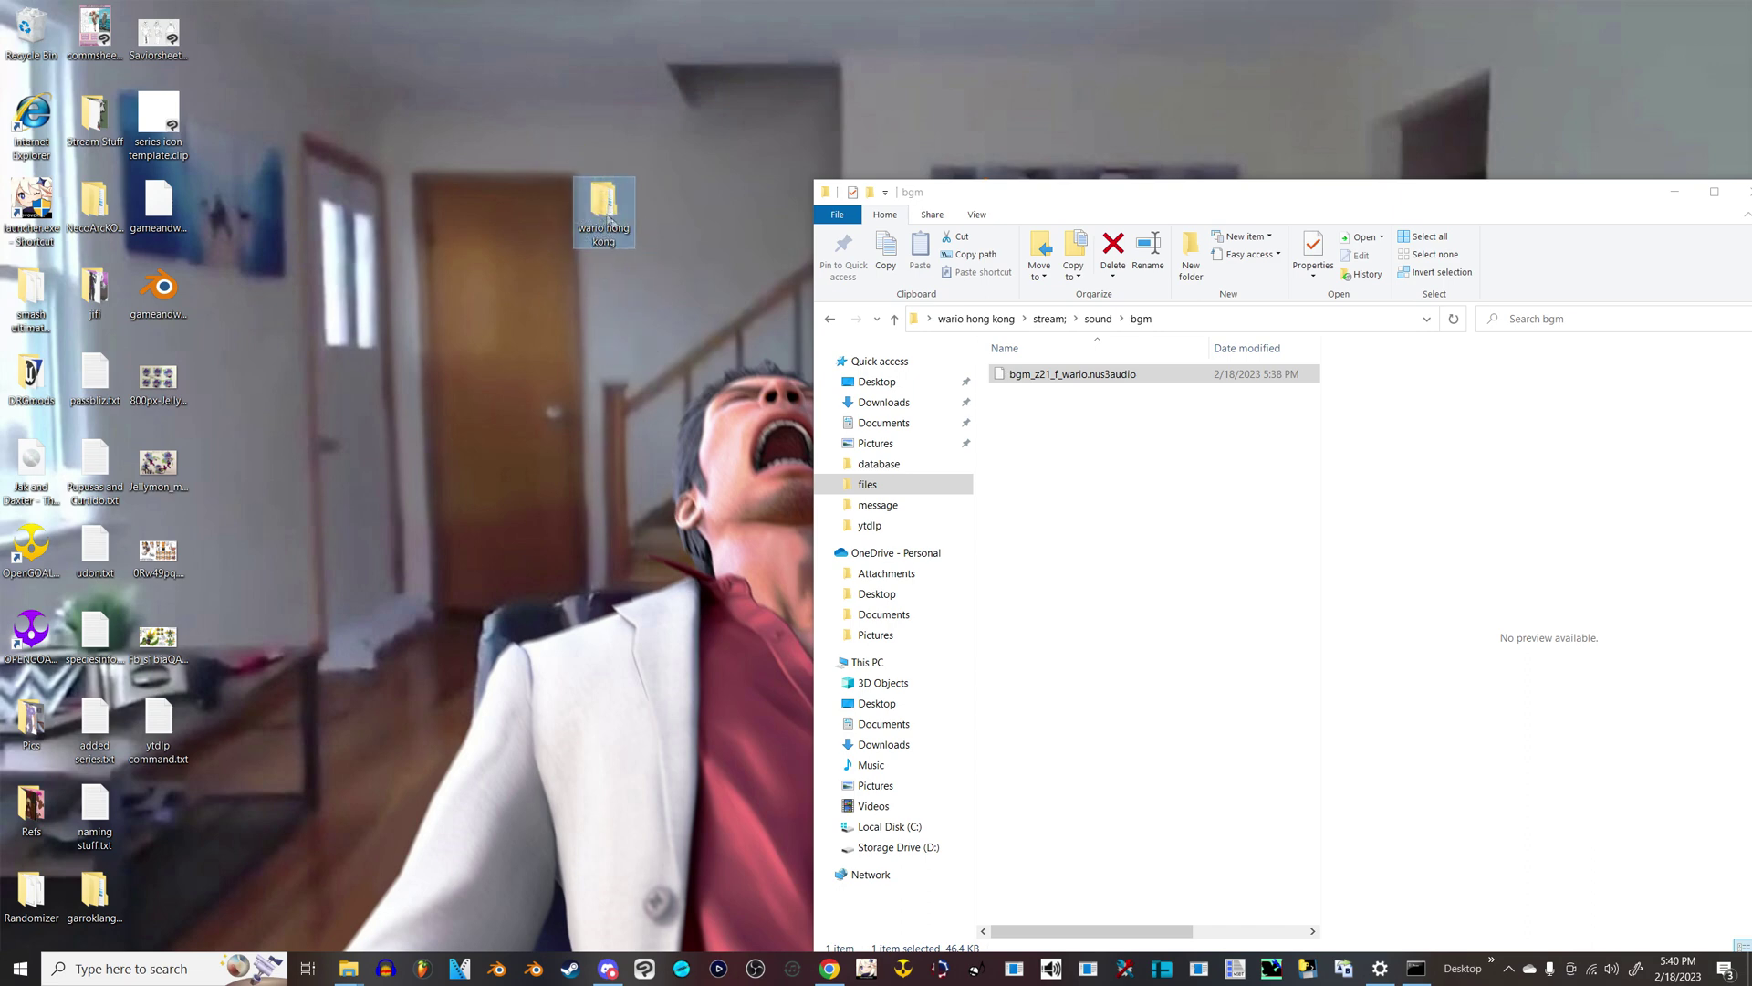
click(567, 498)
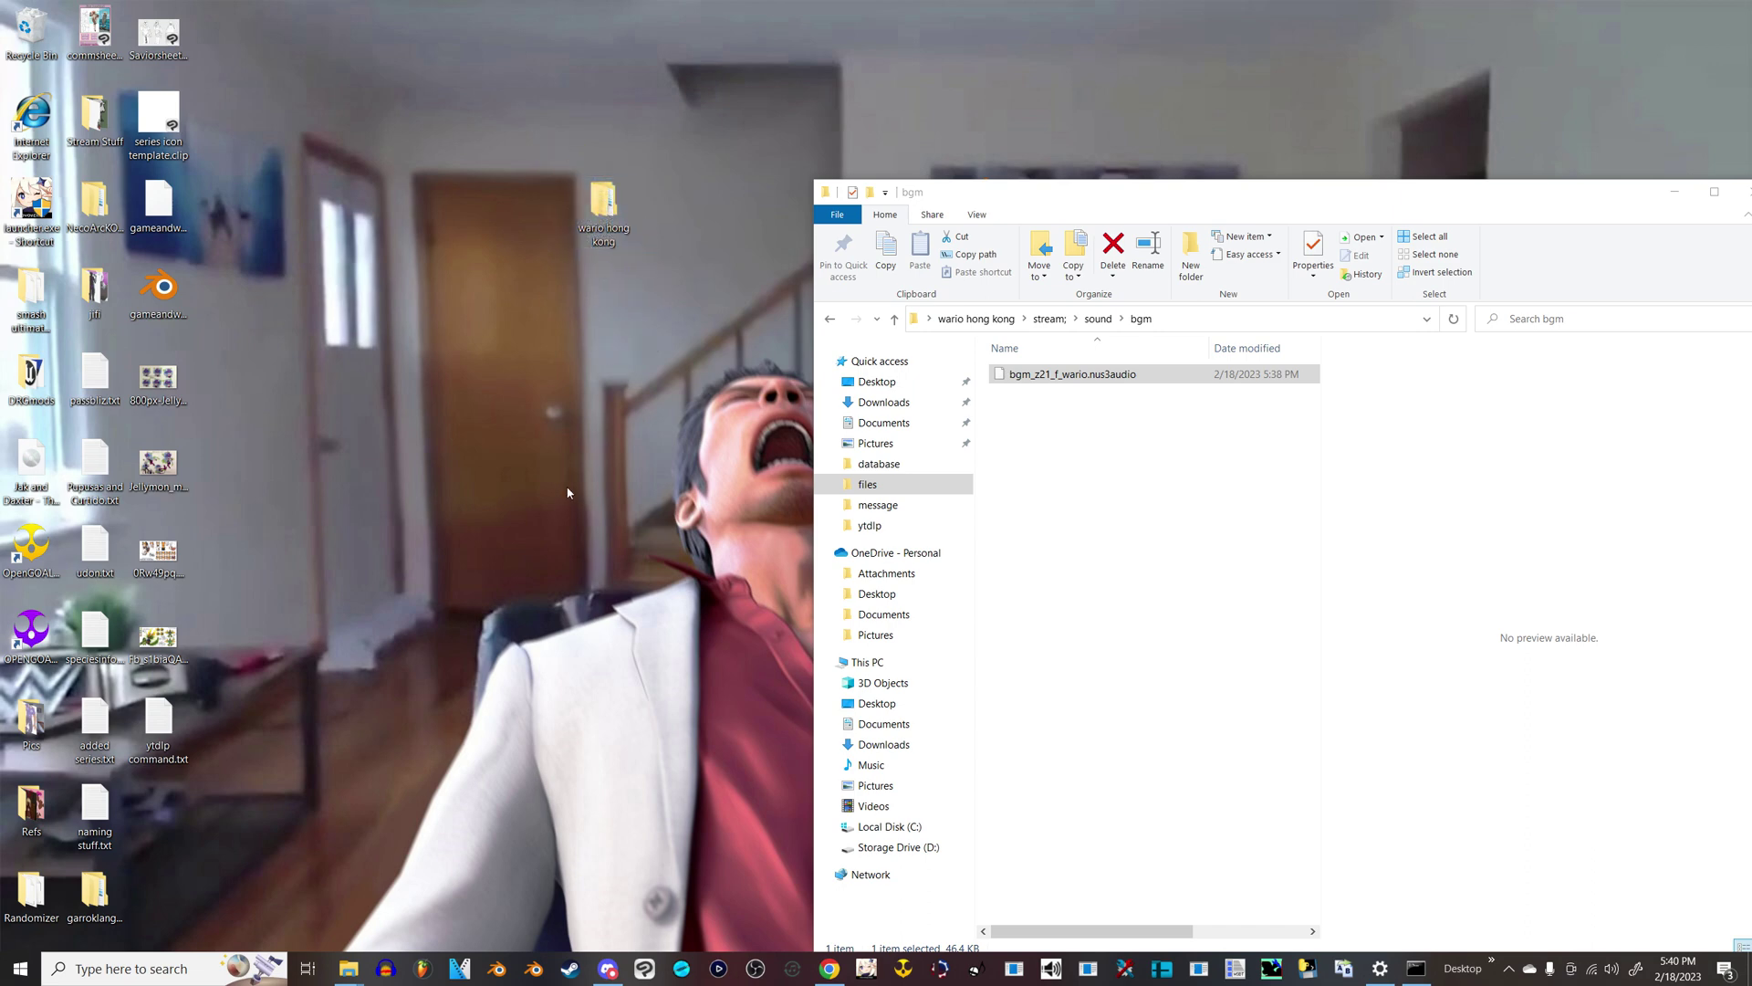